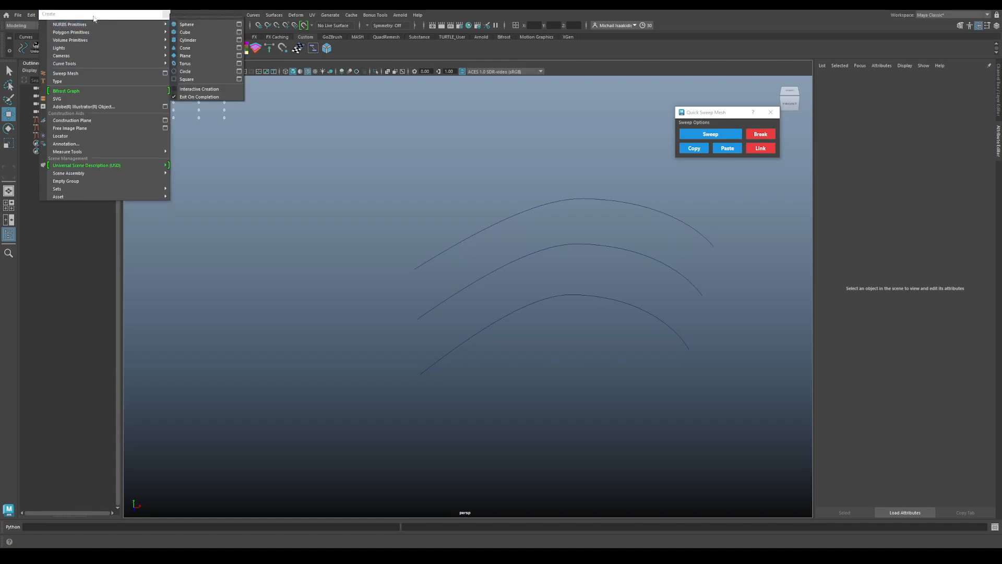
# Float the creation commands over the viewport and create a sweep mesh from the uppermost curve
pyautogui.click(104, 24)
pyautogui.moveTo(99, 25); pyautogui.dragTo(193, 97)
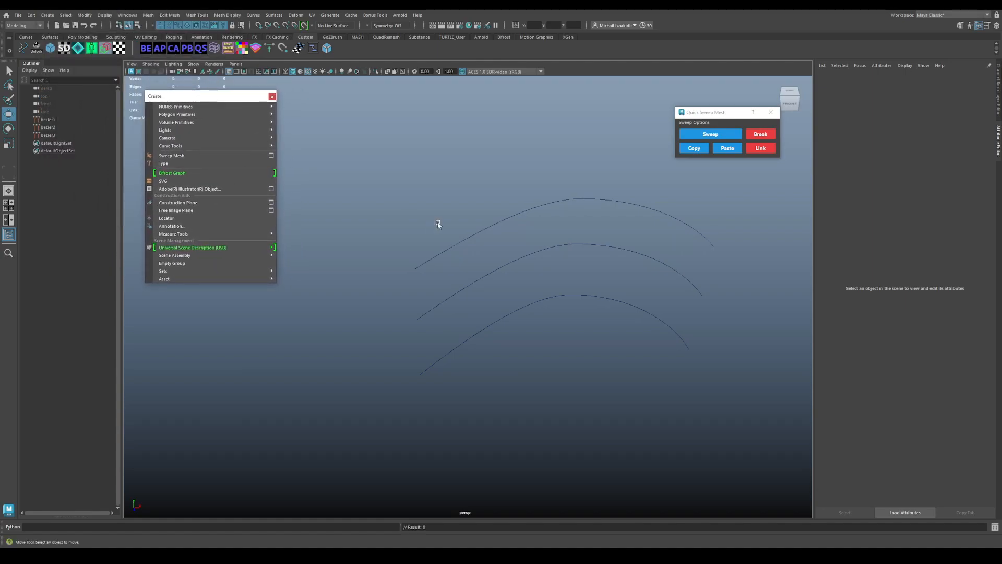
pyautogui.click(475, 236)
pyautogui.keyDown('alt'); pyautogui.moveTo(453, 219); pyautogui.dragTo(405, 221, button='middle'); pyautogui.keyUp('alt')
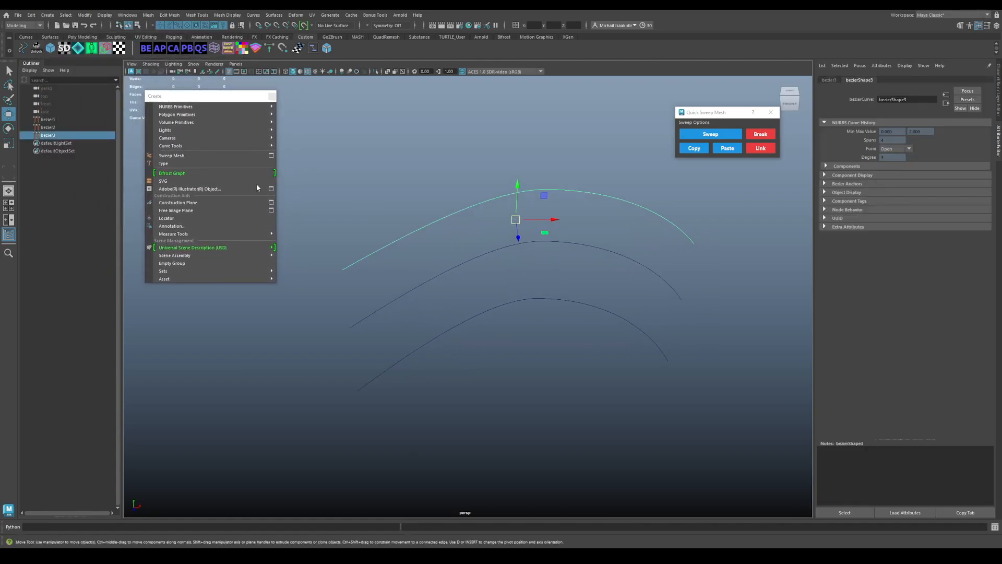
pyautogui.click(187, 155)
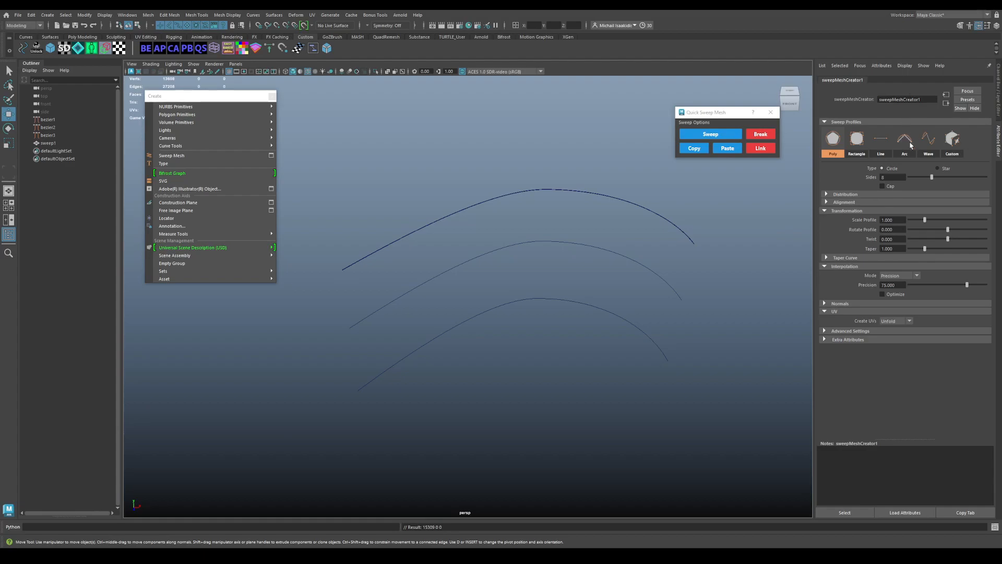
# Set the upper sweep's Scale Profile to about 57 and Precision to 0, and enable Optimize
pyautogui.click(898, 220)
pyautogui.write('30')
pyautogui.press('Return')
pyautogui.moveTo(948, 220); pyautogui.dragTo(982, 220)
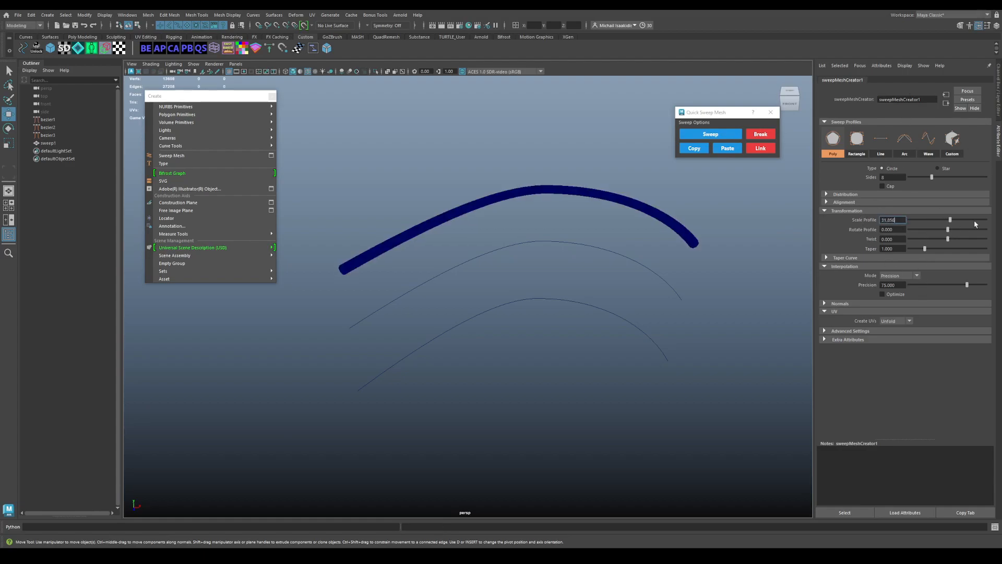
pyautogui.click(882, 294)
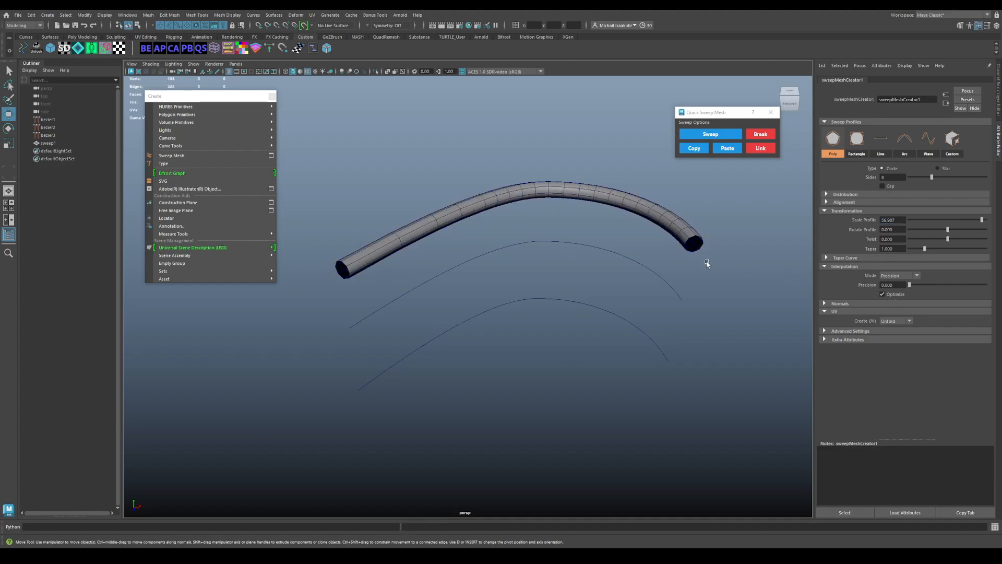
pyautogui.click(595, 226)
pyautogui.click(474, 207)
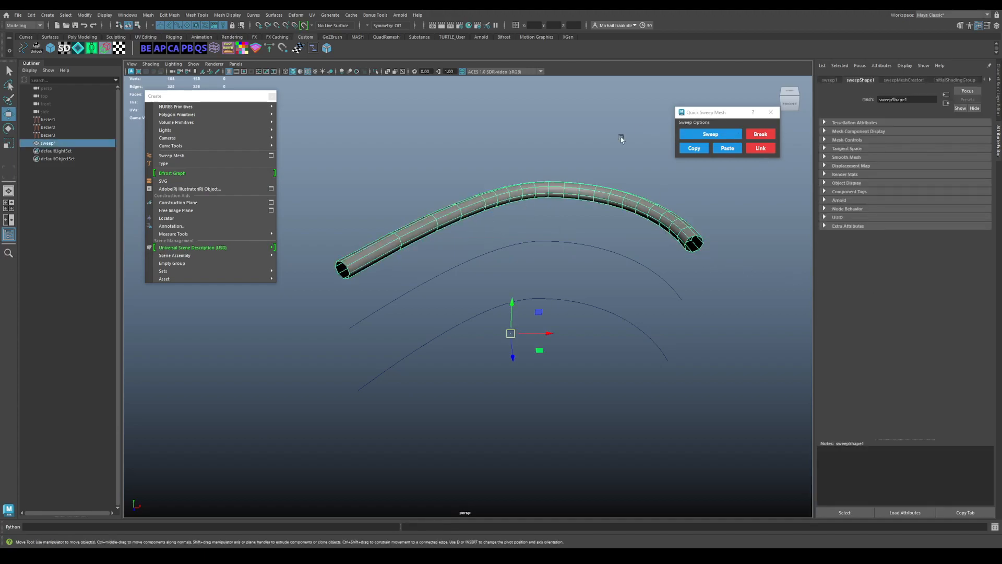
pyautogui.click(521, 158)
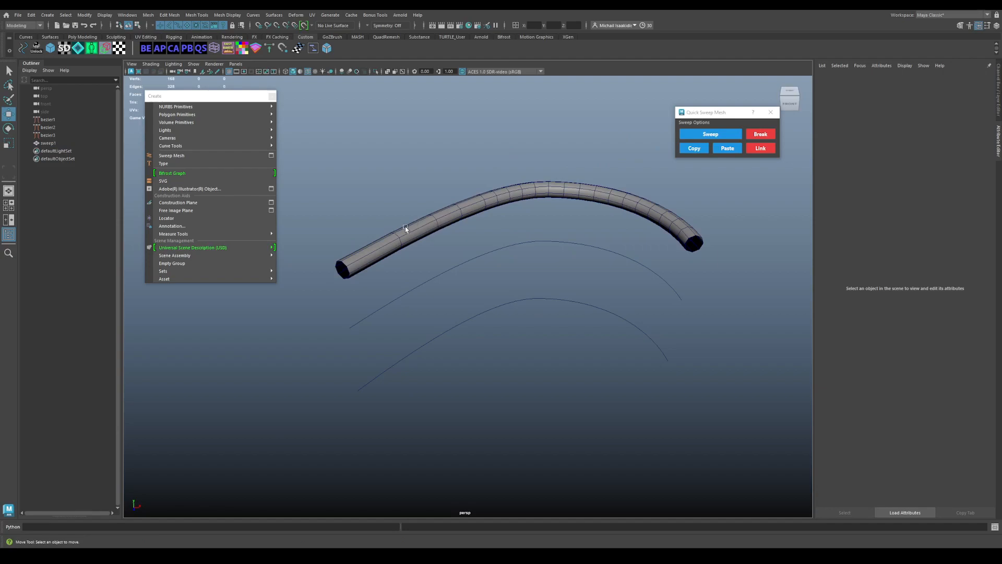
pyautogui.click(394, 250)
pyautogui.keyDown('alt'); pyautogui.moveTo(392, 200); pyautogui.dragTo(410, 209); pyautogui.keyUp('alt')
# Create a sweep mesh from the middle curve and set its Scale Profile to 90
pyautogui.click(424, 290)
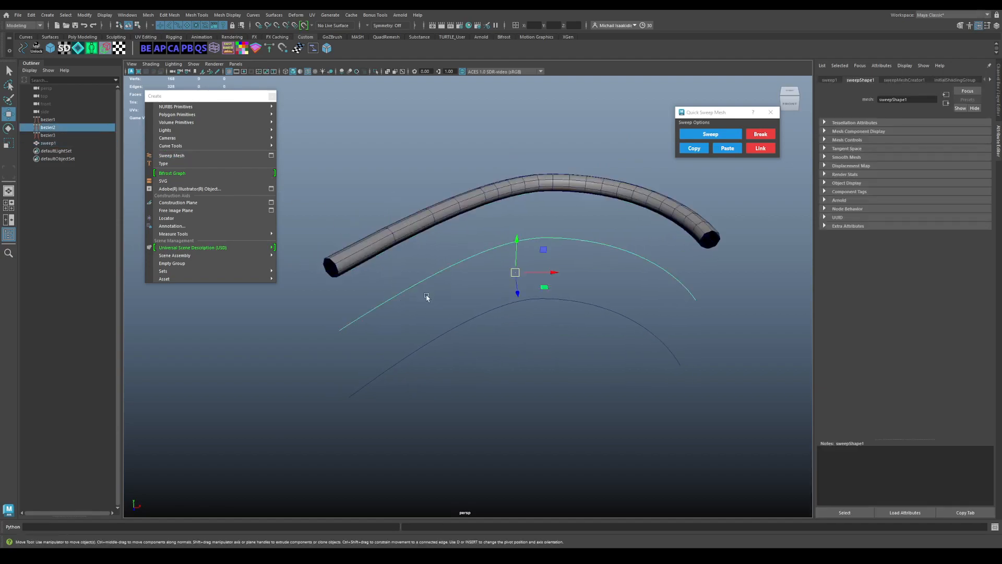
pyautogui.click(193, 155)
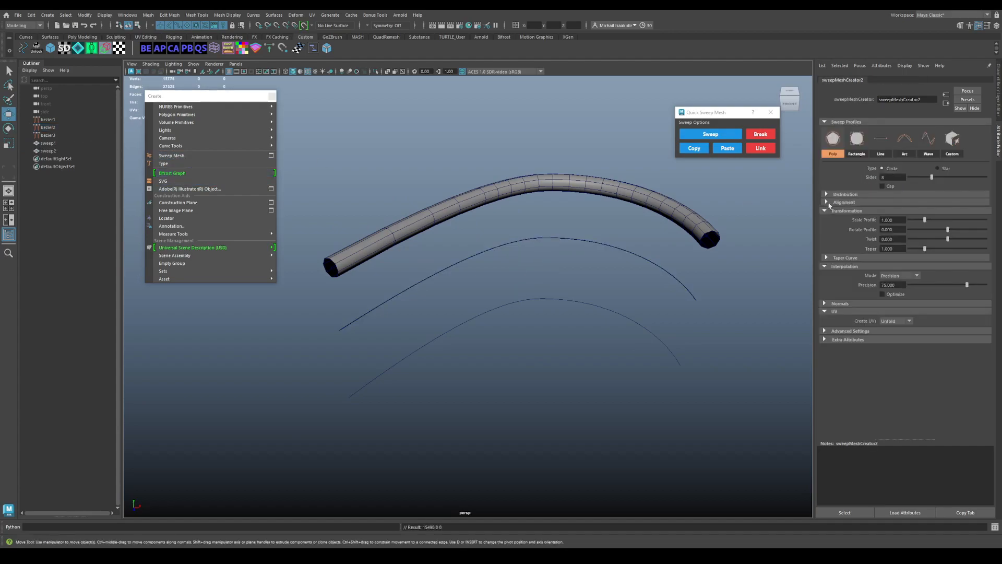
pyautogui.click(891, 220)
pyautogui.write('90')
pyautogui.press('Return')
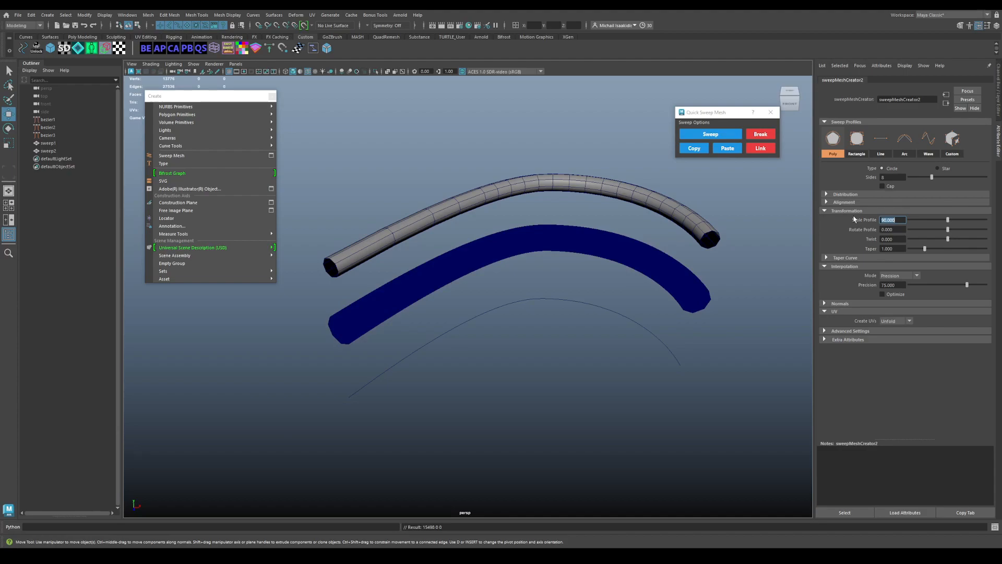
# Give the middle sweep a Rectangle profile, with Precision 0 and Optimize enabled
pyautogui.click(856, 138)
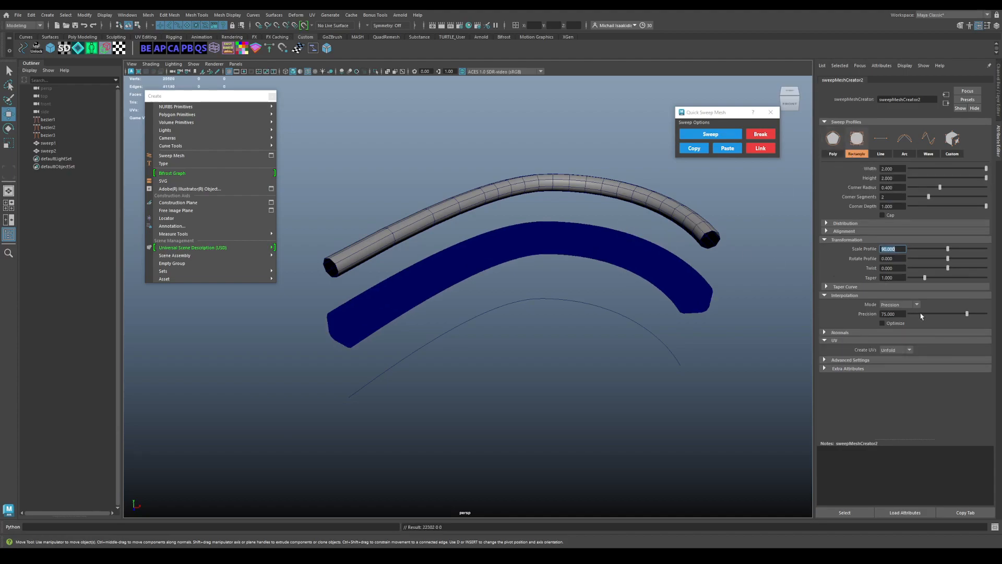
pyautogui.moveTo(917, 314); pyautogui.dragTo(907, 315)
pyautogui.click(897, 324)
pyautogui.keyDown('alt'); pyautogui.moveTo(528, 275); pyautogui.dragTo(543, 270, button='middle'); pyautogui.keyUp('alt')
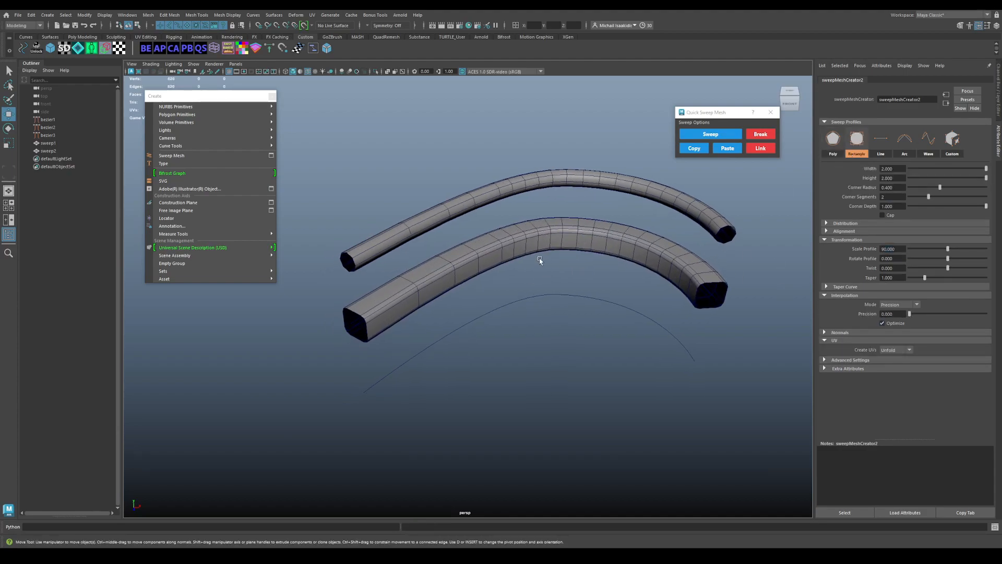
# Compare the sweep creator settings of the rectangular mesh and the round mesh
pyautogui.click(511, 238)
pyautogui.click(518, 185)
pyautogui.click(494, 184)
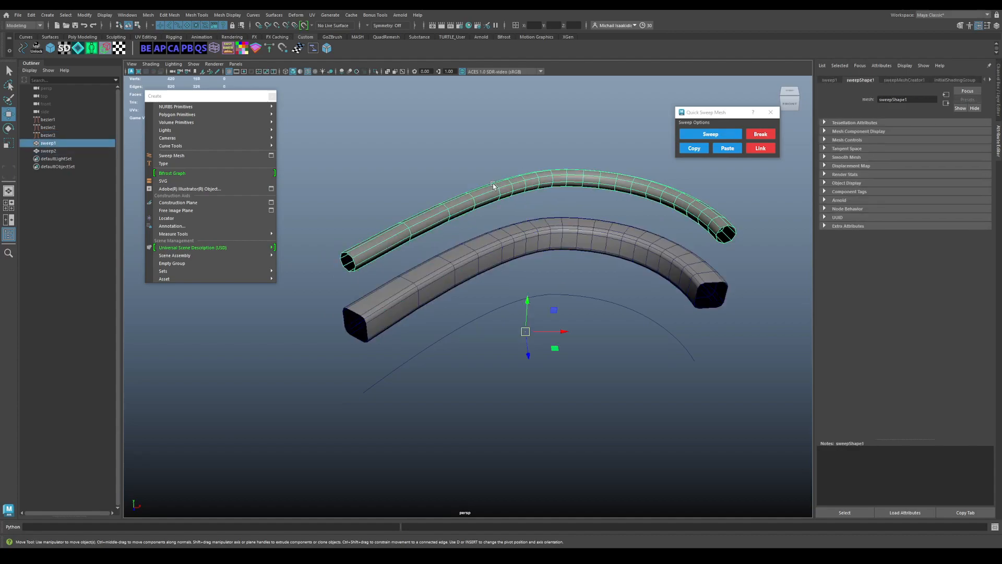
pyautogui.click(515, 242)
pyautogui.press('f')
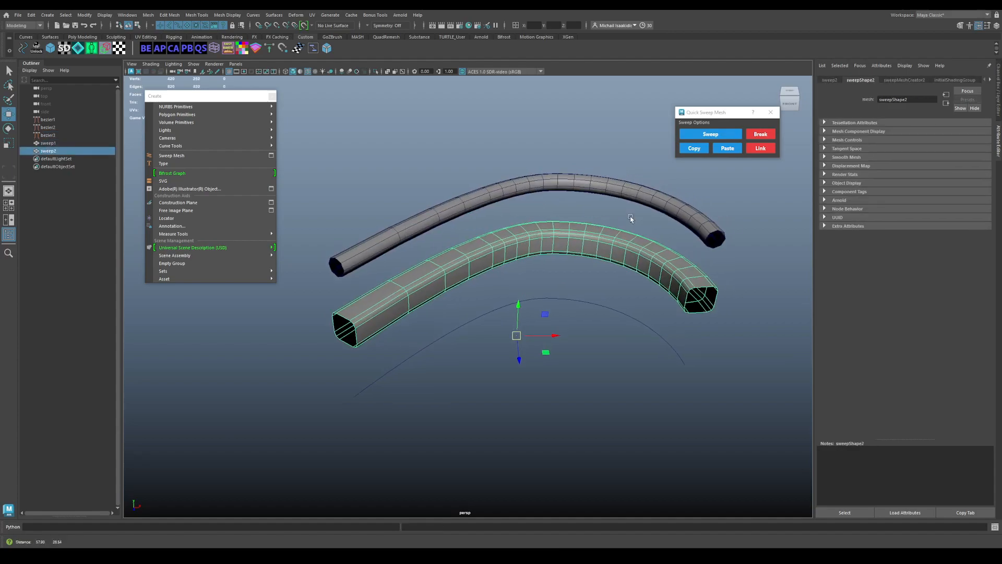
pyautogui.click(903, 80)
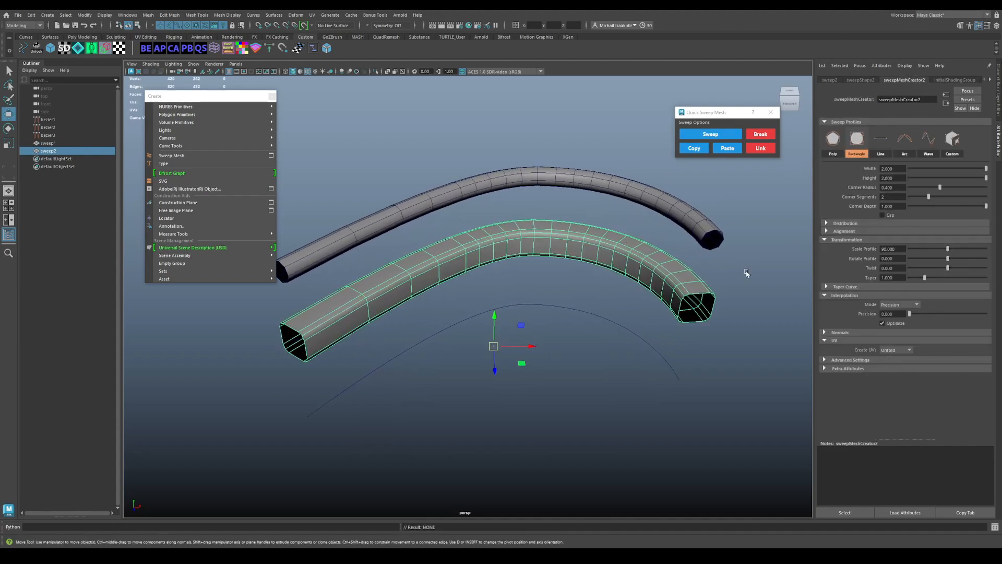
pyautogui.click(699, 232)
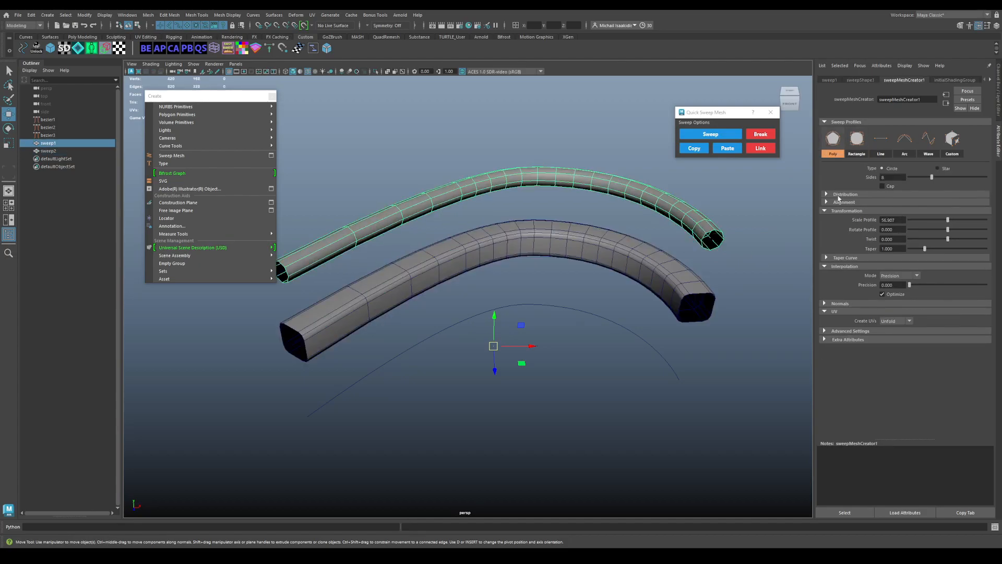
pyautogui.keyDown('alt'); pyautogui.moveTo(723, 254); pyautogui.dragTo(653, 284); pyautogui.keyUp('alt')
# Copy the rectangular sweep's Scale Profile value of 90 to the round sweep
pyautogui.click(653, 284)
pyautogui.doubleClick(890, 249)
pyautogui.hotkey('ctrl', 'c')
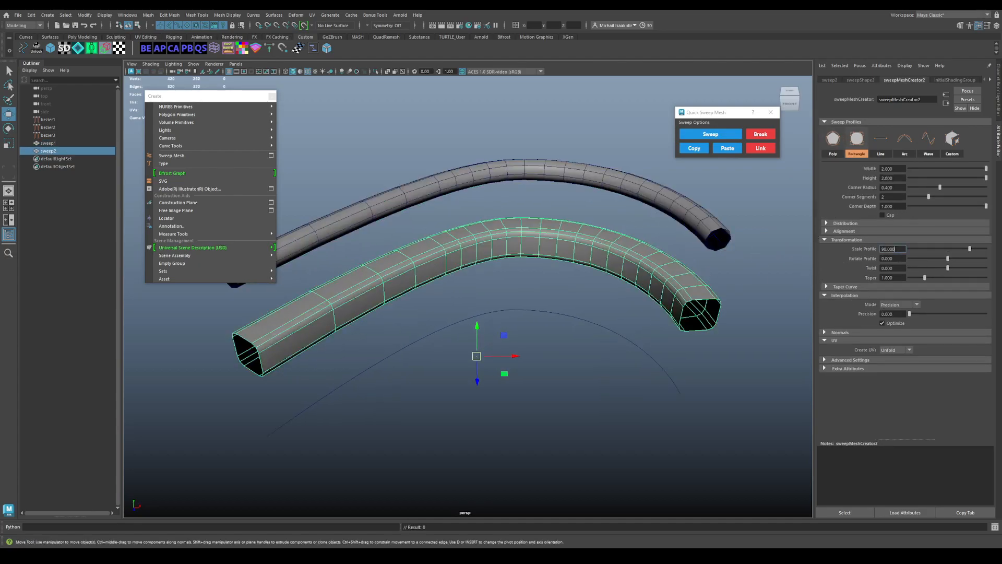
pyautogui.click(722, 223)
pyautogui.moveTo(901, 222); pyautogui.dragTo(863, 220)
pyautogui.hotkey('ctrl', 'v')
pyautogui.press('Return')
pyautogui.keyDown('alt'); pyautogui.moveTo(636, 226); pyautogui.dragTo(658, 215, button='middle'); pyautogui.keyUp('alt')
pyautogui.keyDown('alt'); pyautogui.moveTo(658, 215); pyautogui.dragTo(597, 207, button='right'); pyautogui.keyUp('alt')
pyautogui.keyDown('alt'); pyautogui.moveTo(596, 208); pyautogui.dragTo(597, 221, button='middle'); pyautogui.keyUp('alt')
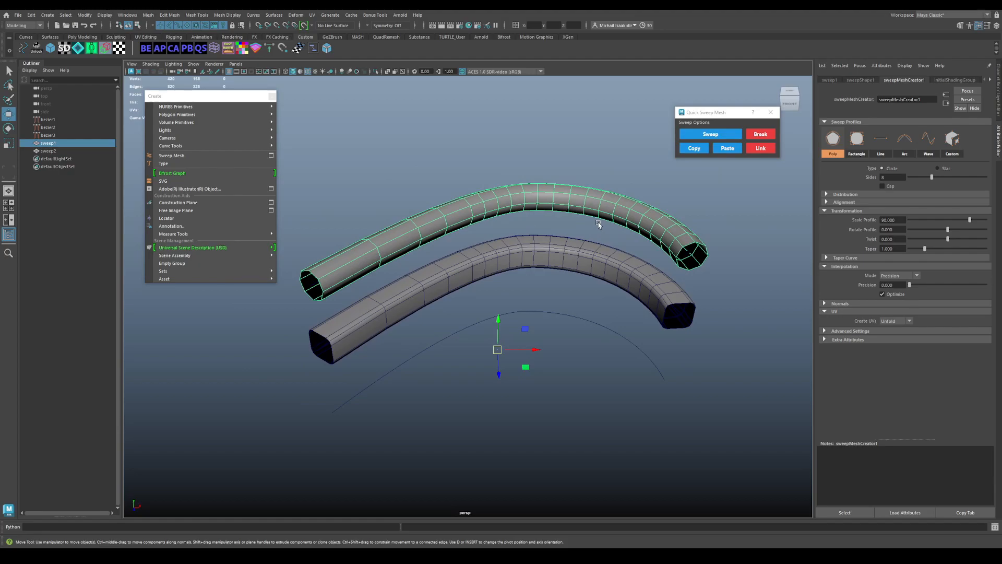
pyautogui.keyDown('alt'); pyautogui.moveTo(540, 228); pyautogui.dragTo(547, 229); pyautogui.keyUp('alt')
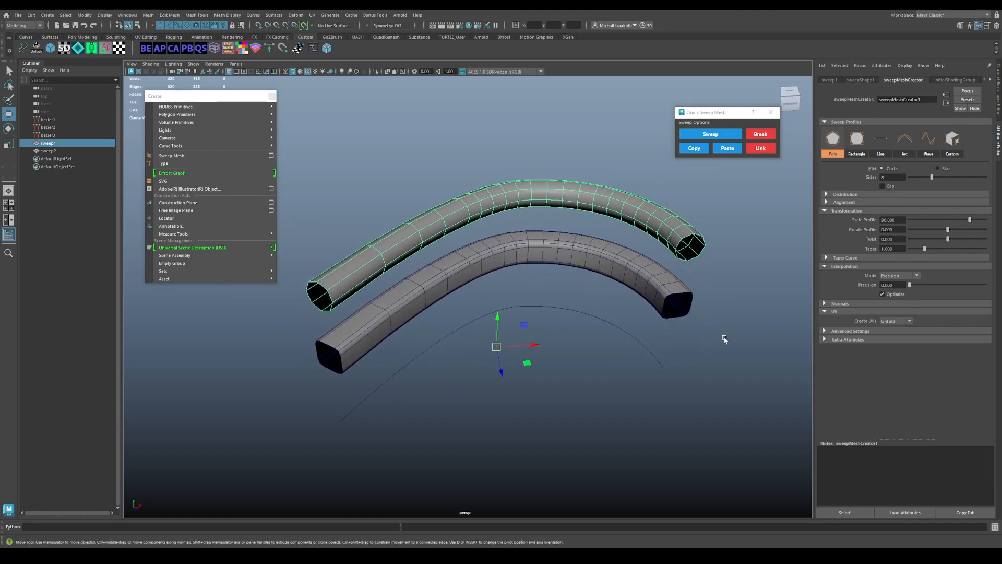
pyautogui.moveTo(705, 116); pyautogui.dragTo(686, 123)
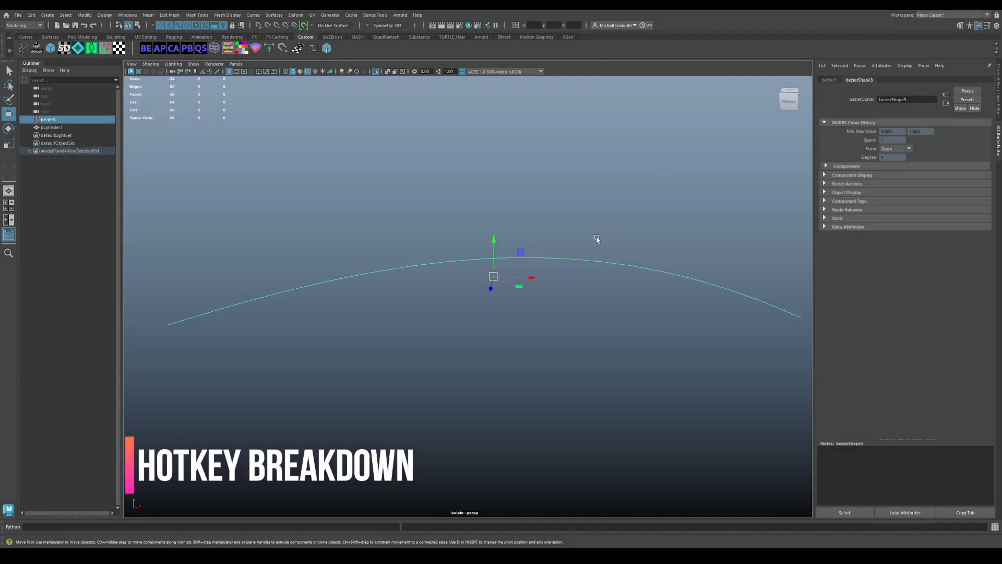
# Create a quick sweep mesh from the selected bezier curve and interactively enlarge its radius into a thick tube
pyautogui.keyDown('alt'); pyautogui.moveTo(595, 272); pyautogui.dragTo(583, 276); pyautogui.keyUp('alt')
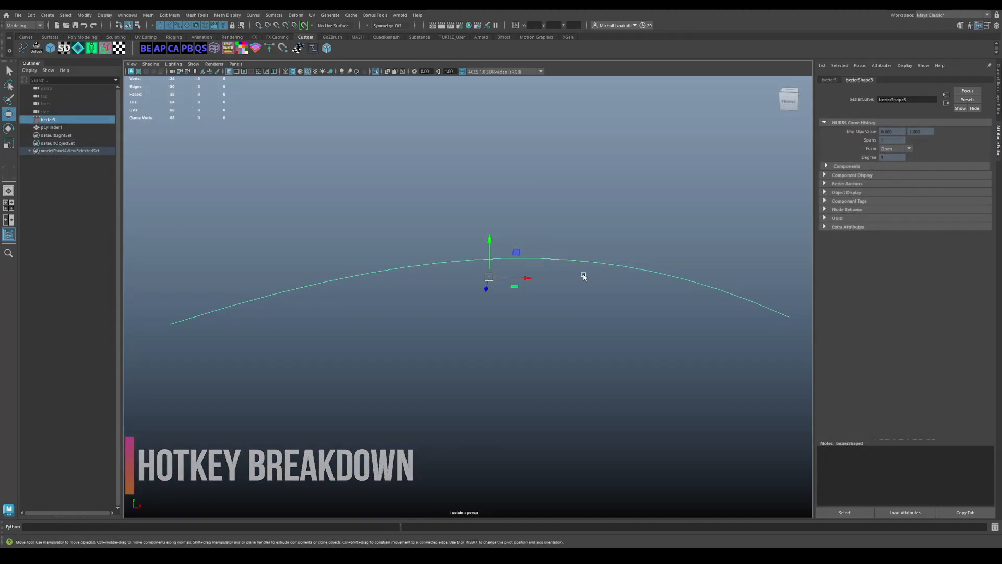
pyautogui.hotkey('ctrl', 'shift', 's')
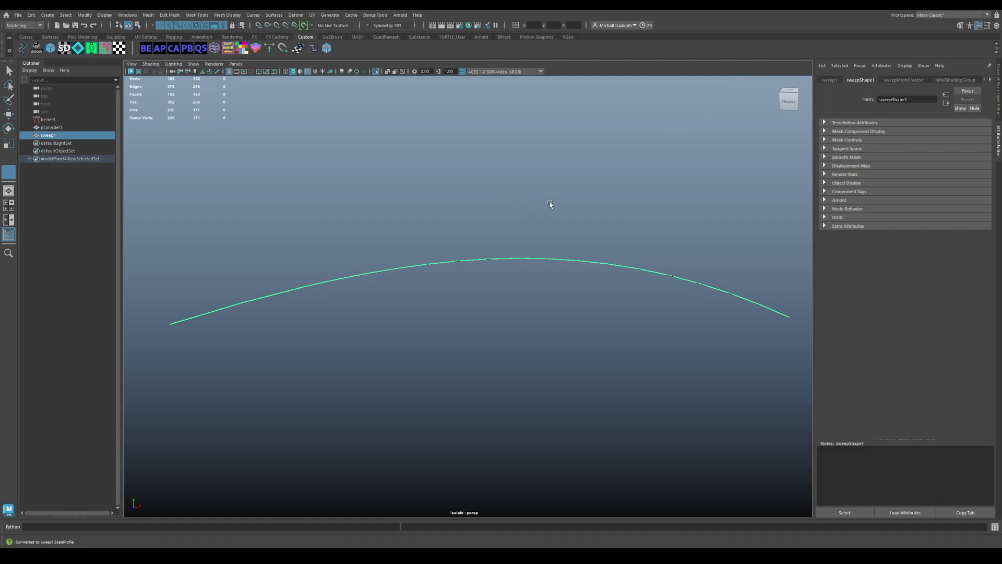
pyautogui.keyDown('alt'); pyautogui.moveTo(559, 183); pyautogui.dragTo(568, 176, button='middle'); pyautogui.keyUp('alt')
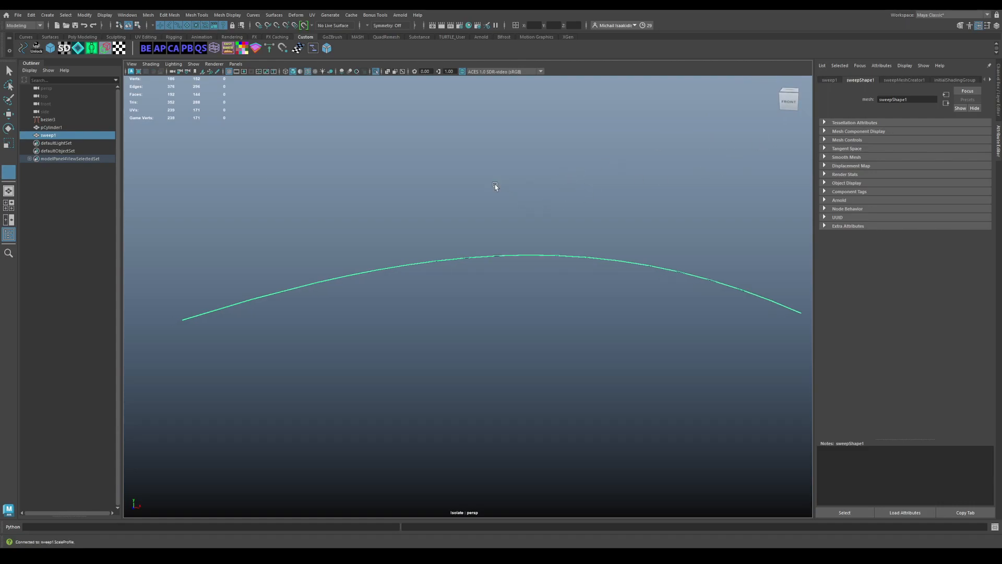
pyautogui.moveTo(451, 199); pyautogui.dragTo(649, 213, button='middle')
pyautogui.keyDown('alt'); pyautogui.moveTo(648, 212); pyautogui.dragTo(560, 205, button='right'); pyautogui.keyUp('alt')
pyautogui.moveTo(559, 205); pyautogui.dragTo(562, 207, button='middle')
# Interactively set the tube's Sides to 26 and Rotate Profile to 26, and turn Optimize off
pyautogui.press('s')
pyautogui.moveTo(519, 174); pyautogui.dragTo(590, 179, button='middle')
pyautogui.press('r')
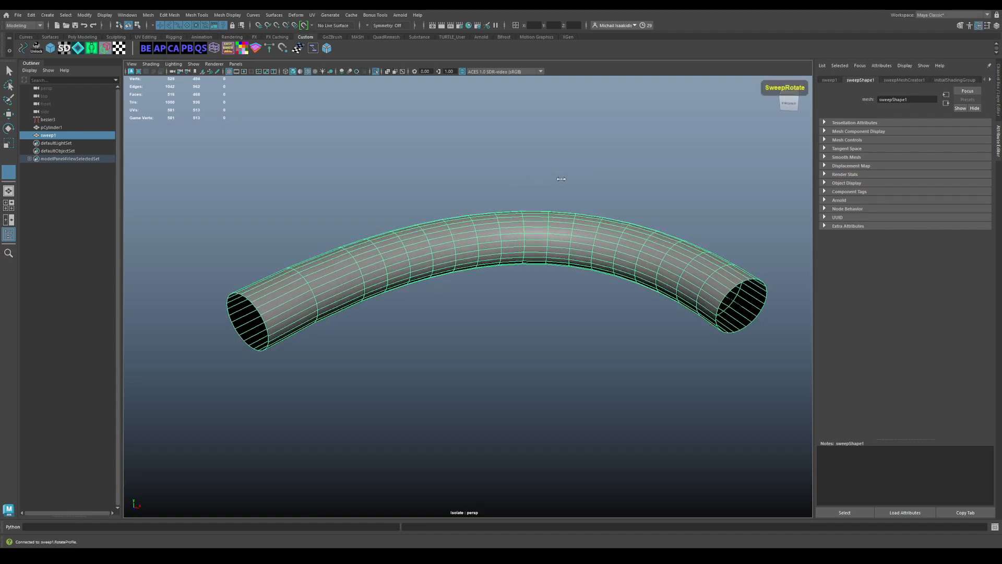
pyautogui.press('o')
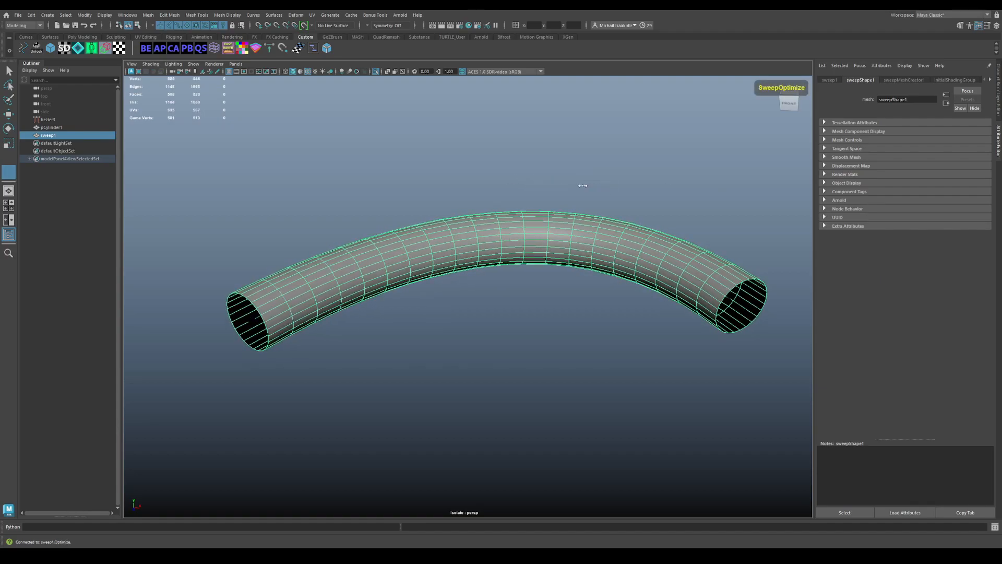
# Interactively set the tube's Steps to 24, Twist to 0.46, Taper to 0.7 and Scale Profile to 178
pyautogui.press('s')
pyautogui.moveTo(506, 180)
pyautogui.mouseDown(button='middle')
pyautogui.moveTo(536, 177)
pyautogui.moveTo(521, 179)
pyautogui.mouseUp(button='middle')
pyautogui.press('t')
pyautogui.press('a')
pyautogui.moveTo(607, 159); pyautogui.dragTo(716, 175, button='middle')
pyautogui.press('a')
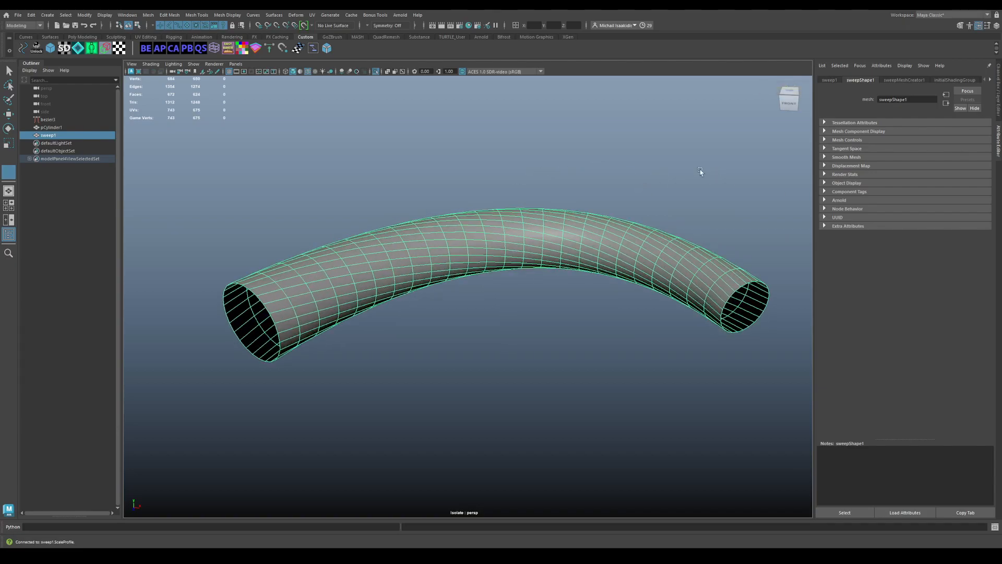
# Examine the custom sweep attributes on the sweep1 object and the connected values on its sweepMeshCreator1 node
pyautogui.hotkey('ctrl', 'a')
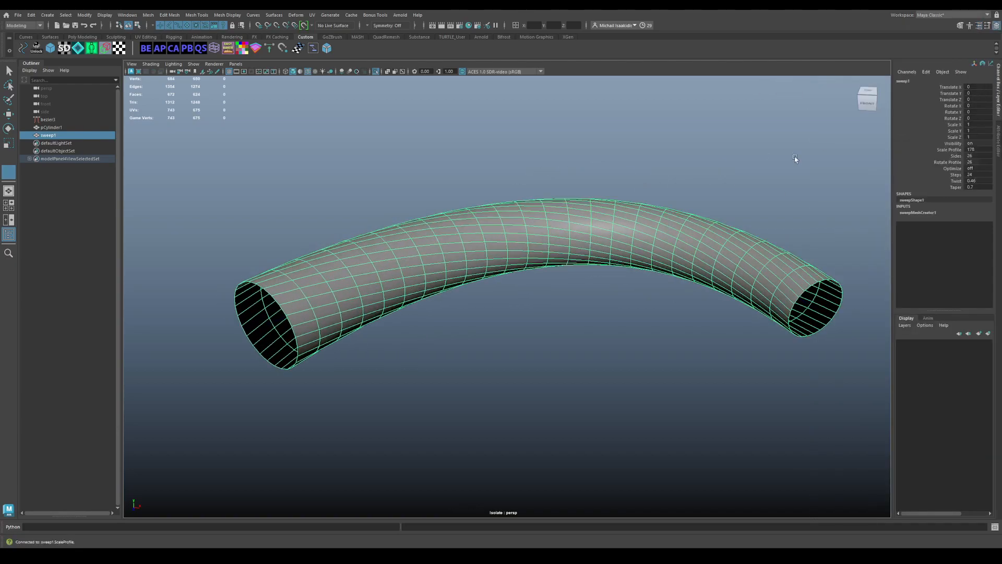
pyautogui.keyDown('alt'); pyautogui.moveTo(623, 199); pyautogui.dragTo(609, 195, button='middle'); pyautogui.keyUp('alt')
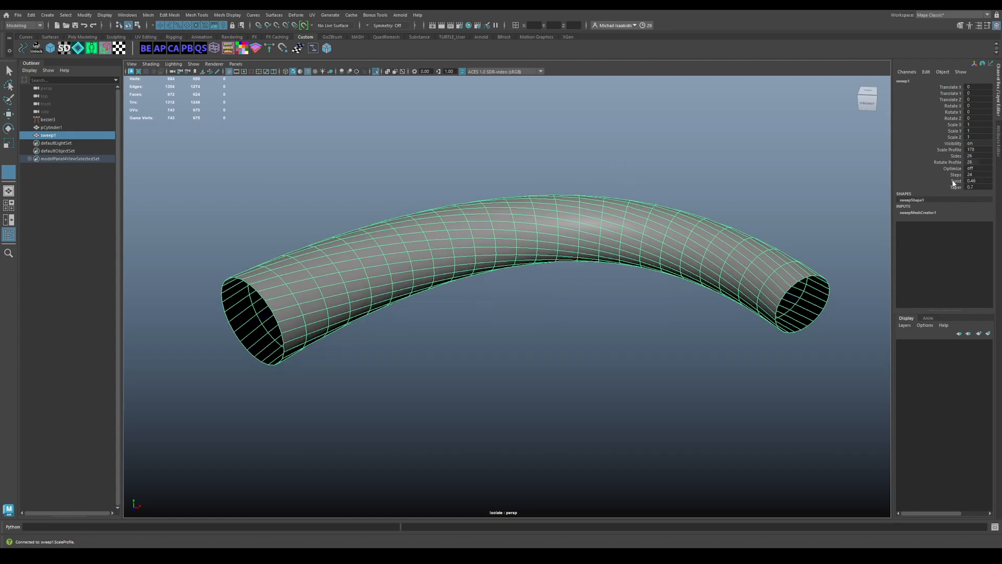
pyautogui.keyDown('alt'); pyautogui.moveTo(736, 186); pyautogui.dragTo(719, 187, button='middle'); pyautogui.keyUp('alt')
pyautogui.keyDown('alt'); pyautogui.moveTo(782, 188); pyautogui.dragTo(805, 185, button='middle'); pyautogui.keyUp('alt')
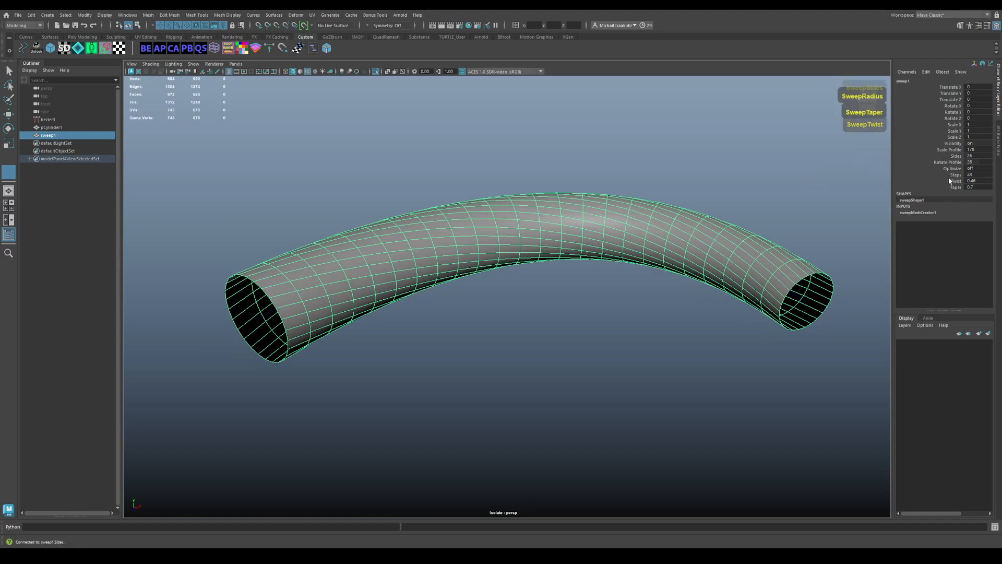
pyautogui.click(733, 204)
pyautogui.click(724, 226)
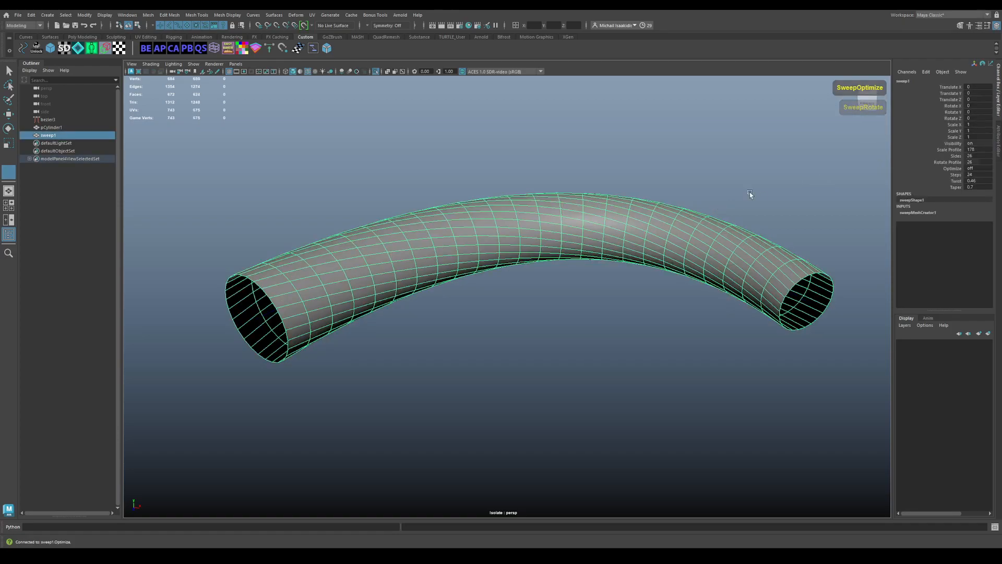
pyautogui.click(996, 142)
pyautogui.click(906, 81)
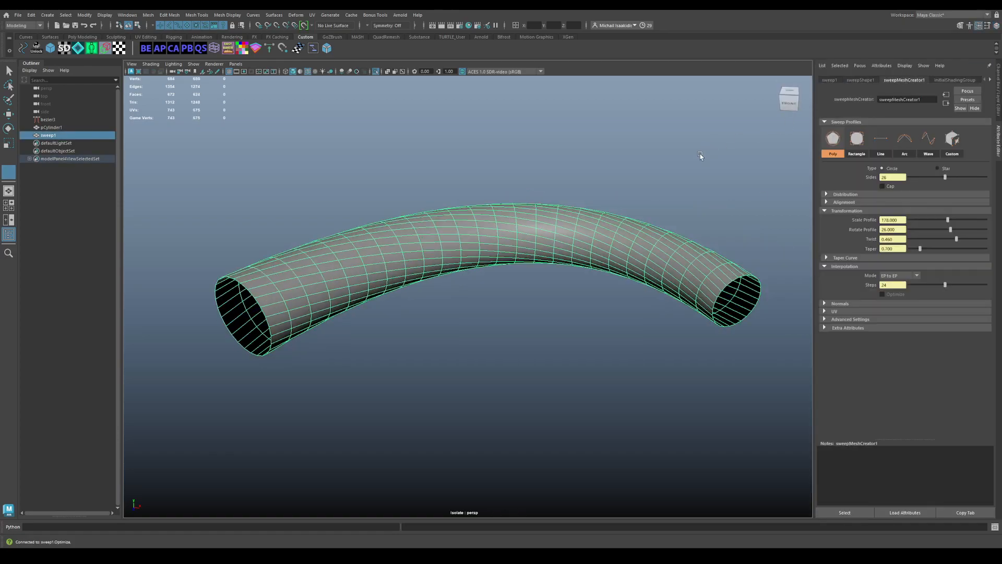
pyautogui.moveTo(668, 176)
pyautogui.keyDown('alt'); pyautogui.mouseDown()
pyautogui.moveTo(662, 165)
pyautogui.moveTo(640, 183)
pyautogui.moveTo(652, 183)
pyautogui.mouseUp(); pyautogui.keyUp('alt')
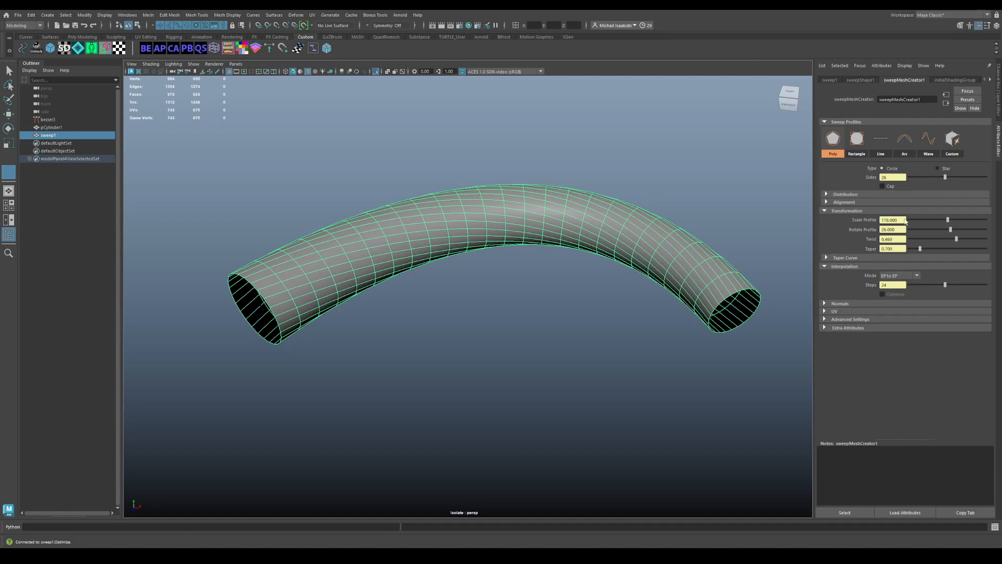
# Set the Scale Profile attribute on the sweep1 object to 30
pyautogui.click(997, 97)
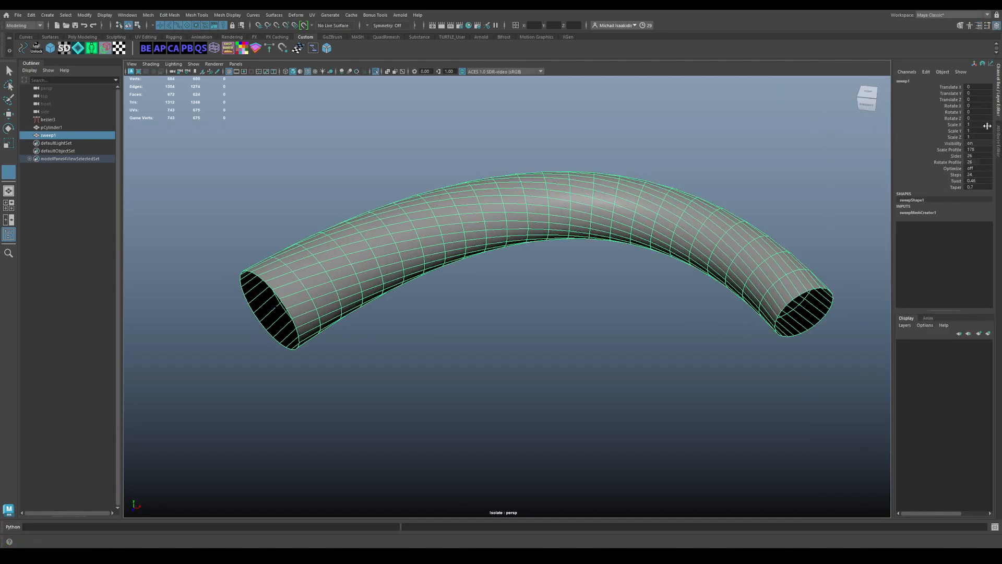
pyautogui.doubleClick(971, 149)
pyautogui.write('30')
pyautogui.press('Return')
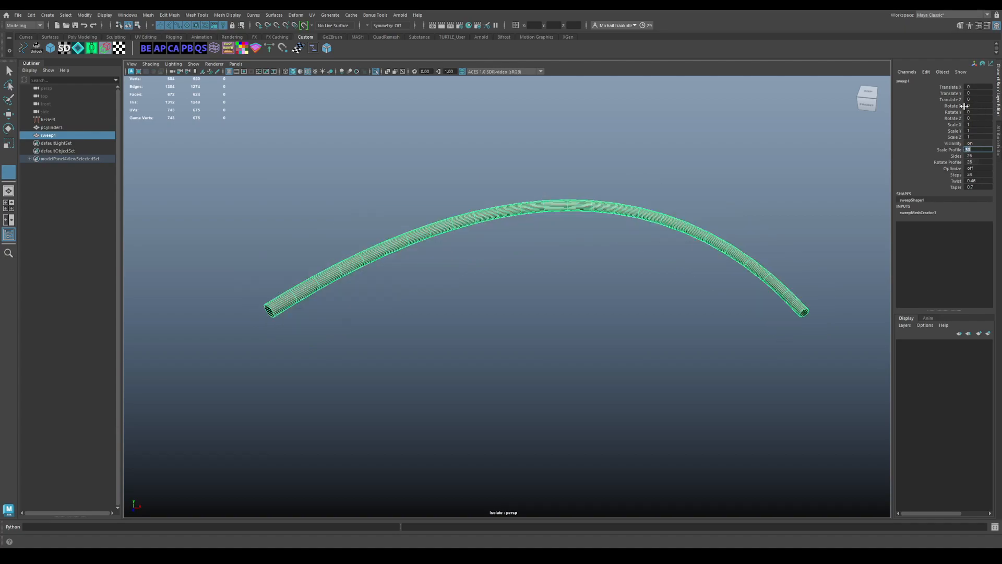
# Interactively raise the tube's Scale Profile to 135, and cycle the active sweep attribute to Steps
pyautogui.click(939, 150)
pyautogui.moveTo(729, 143); pyautogui.dragTo(783, 145, button='middle')
pyautogui.press('t')
pyautogui.press('t')
pyautogui.press('t')
pyautogui.press('t')
pyautogui.press('t')
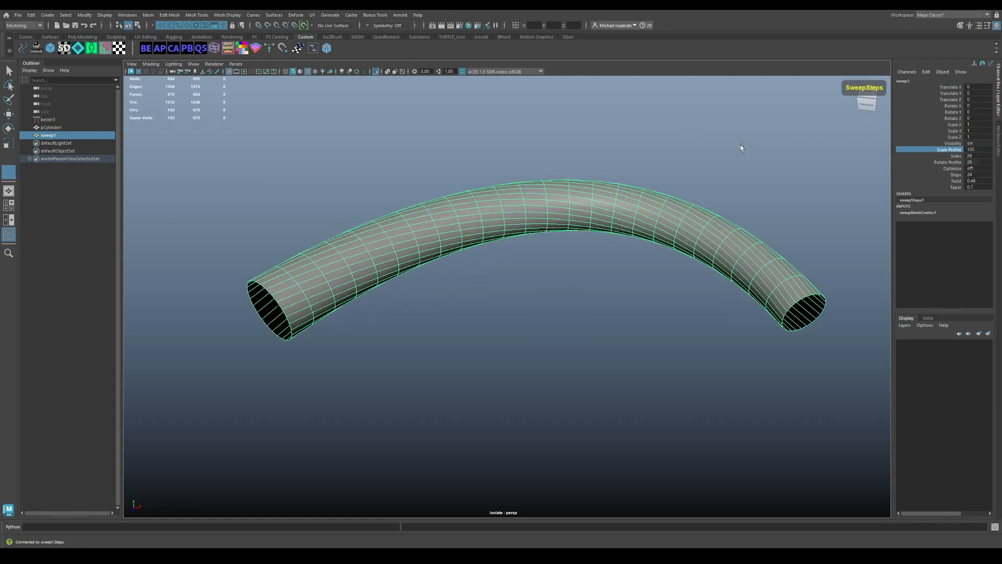
# Interactively set the tube's Sides to 43 and Rotate Profile to 30.6
pyautogui.moveTo(740, 144); pyautogui.dragTo(779, 146, button='middle')
pyautogui.press('t')
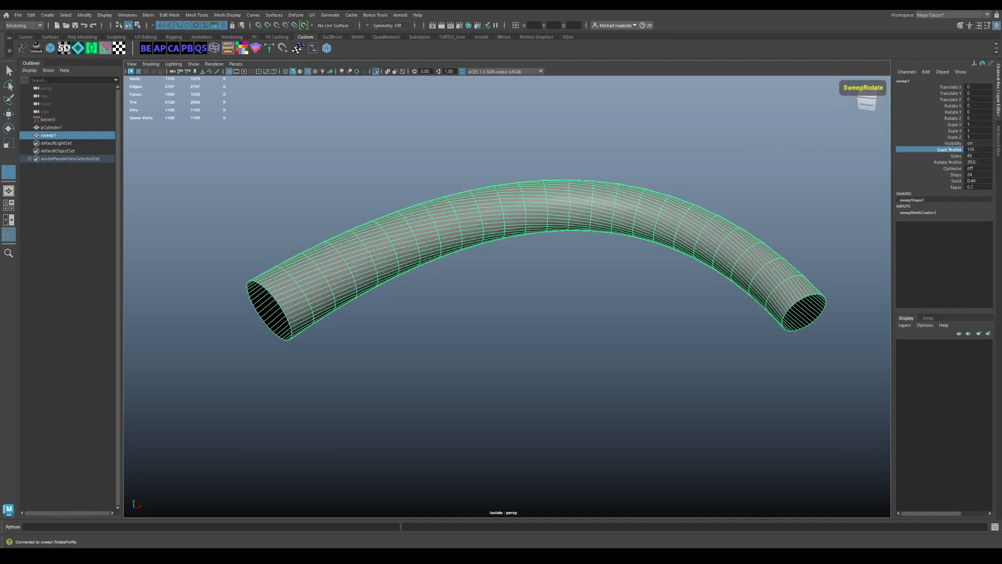
# Break the Sides connection on the sweepMeshCreator1 node and set Sides to 24 directly on it
pyautogui.click(998, 143)
pyautogui.keyDown('alt'); pyautogui.moveTo(616, 195); pyautogui.dragTo(583, 205); pyautogui.keyUp('alt')
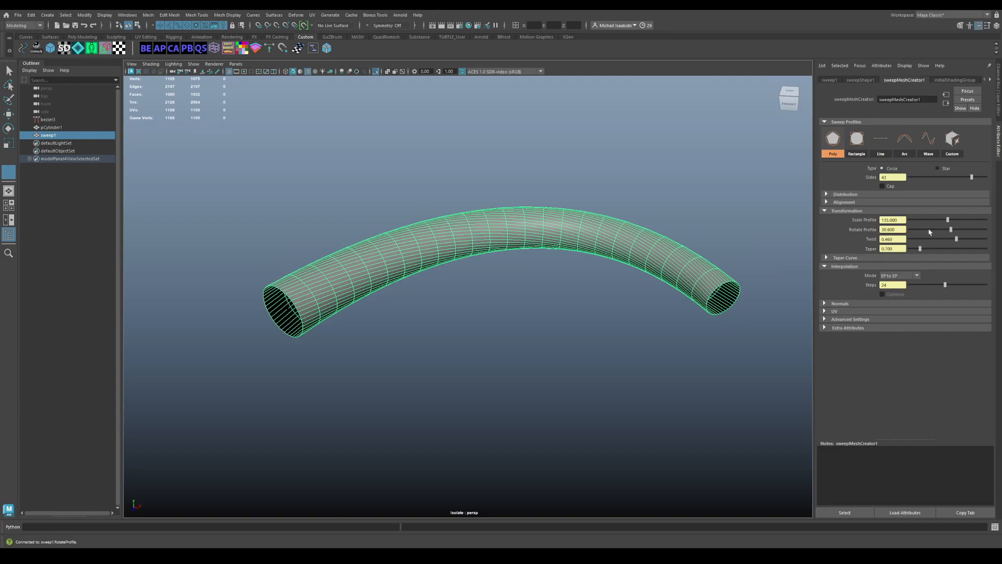
pyautogui.keyDown('alt'); pyautogui.moveTo(633, 186); pyautogui.dragTo(659, 208, button='right'); pyautogui.keyUp('alt')
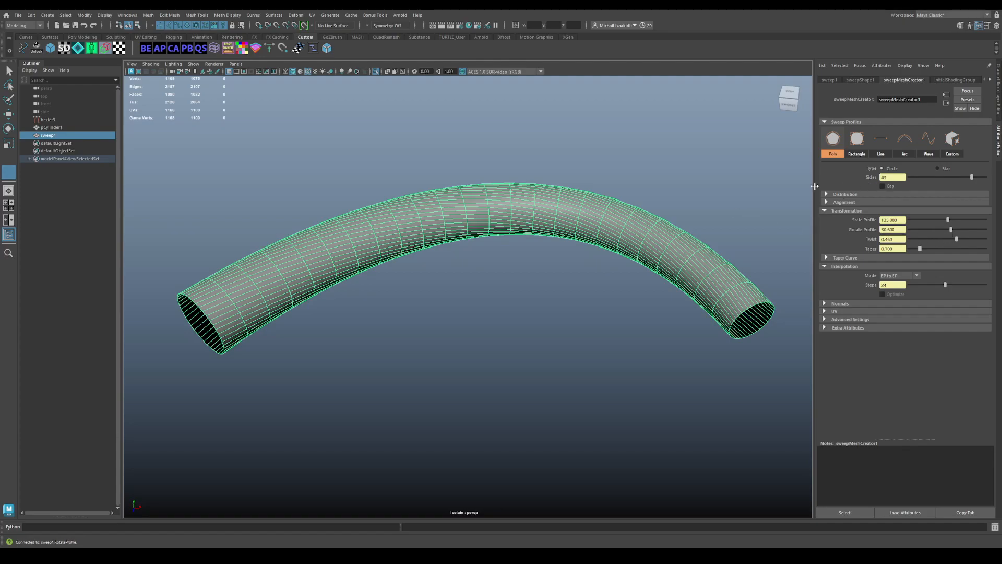
pyautogui.keyDown('alt'); pyautogui.moveTo(740, 189); pyautogui.dragTo(756, 182, button='middle'); pyautogui.keyUp('alt')
pyautogui.keyDown('alt'); pyautogui.moveTo(756, 182); pyautogui.dragTo(758, 192, button='right'); pyautogui.keyUp('alt')
pyautogui.keyDown('alt'); pyautogui.moveTo(759, 192); pyautogui.dragTo(748, 194, button='middle'); pyautogui.keyUp('alt')
pyautogui.keyDown('alt'); pyautogui.moveTo(749, 194); pyautogui.dragTo(760, 196, button='right'); pyautogui.keyUp('alt')
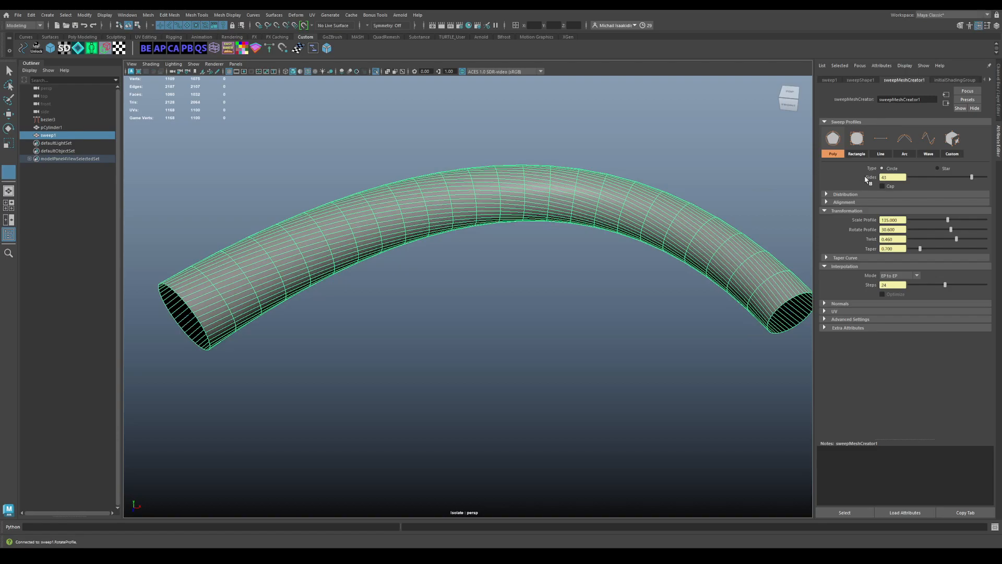
pyautogui.rightClick(872, 178)
pyautogui.click(877, 196)
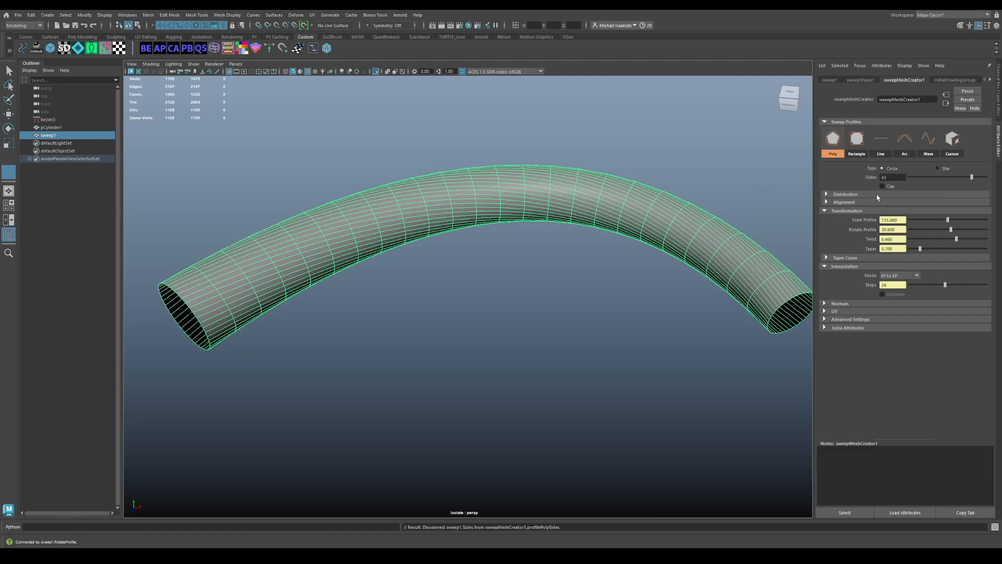
pyautogui.moveTo(951, 183); pyautogui.dragTo(942, 178)
# Break the Scale Profile connection on sweepMeshCreator1 and lower Scale Profile to about 79.33
pyautogui.rightClick(869, 220)
pyautogui.click(896, 240)
pyautogui.moveTo(948, 220); pyautogui.dragTo(932, 220)
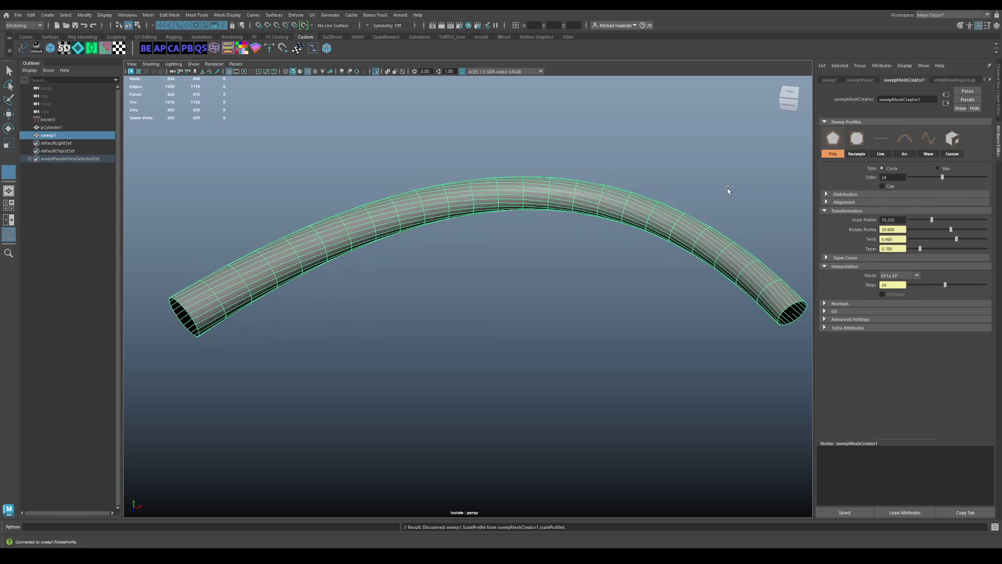
# Open the Quick Sweep Mesh window and break all remaining attribute connections of the tube's sweep
pyautogui.hotkey('ctrl', 'q')
pyautogui.moveTo(729, 122); pyautogui.dragTo(710, 125)
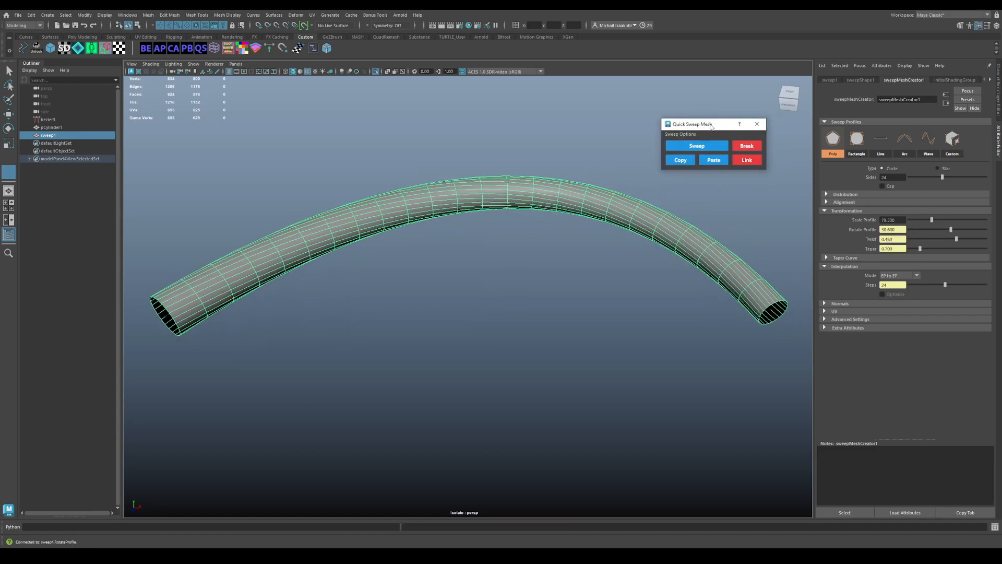
pyautogui.click(544, 222)
pyautogui.click(561, 203)
pyautogui.click(748, 148)
pyautogui.click(748, 147)
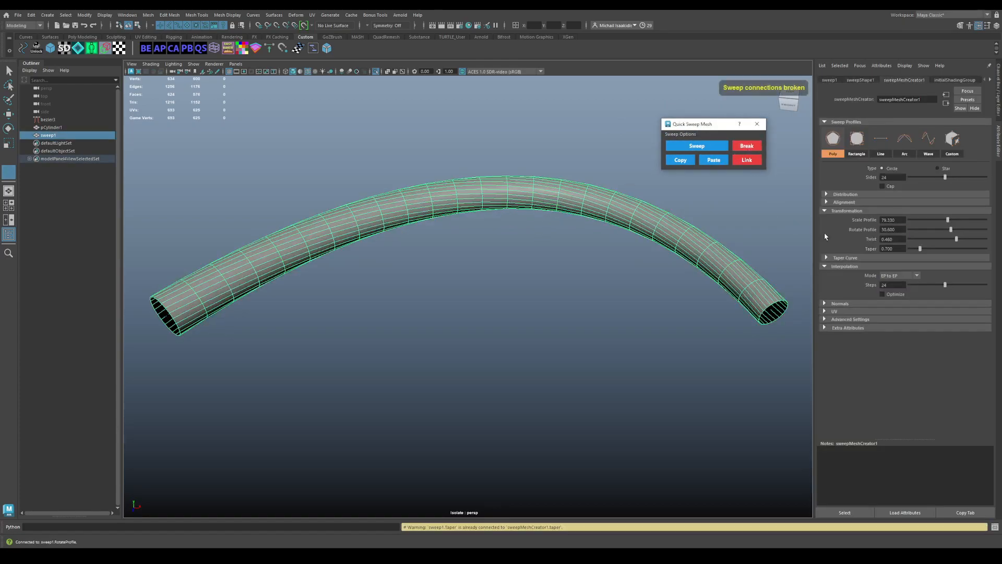
# On sweepMeshCreator1, set Sides to 17, Scale Profile to 87.508, Rotate Profile to -200.412 and Twist to -1.464, and raise Taper
pyautogui.moveTo(947, 220); pyautogui.dragTo(926, 230)
pyautogui.moveTo(956, 239); pyautogui.dragTo(939, 250)
pyautogui.moveTo(944, 179); pyautogui.dragTo(933, 180)
# Try an interactive Quick Sweep adjustment of the tube's Scale Profile and undo it
pyautogui.keyDown('alt'); pyautogui.moveTo(650, 208); pyautogui.dragTo(658, 220); pyautogui.keyUp('alt')
pyautogui.press('b')
pyautogui.moveTo(612, 197); pyautogui.dragTo(676, 193)
pyautogui.hotkey('ctrl', 'z')
pyautogui.hotkey('ctrl', 'z')
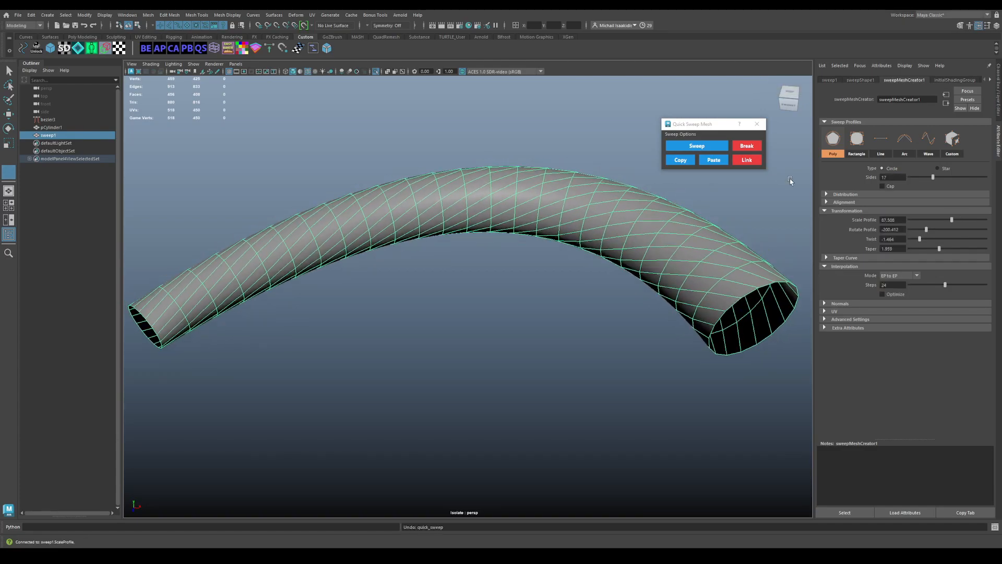
# Relink the tube's custom sweep attributes to its sweepMeshCreator1 node with Quick Sweep Mesh
pyautogui.click(752, 162)
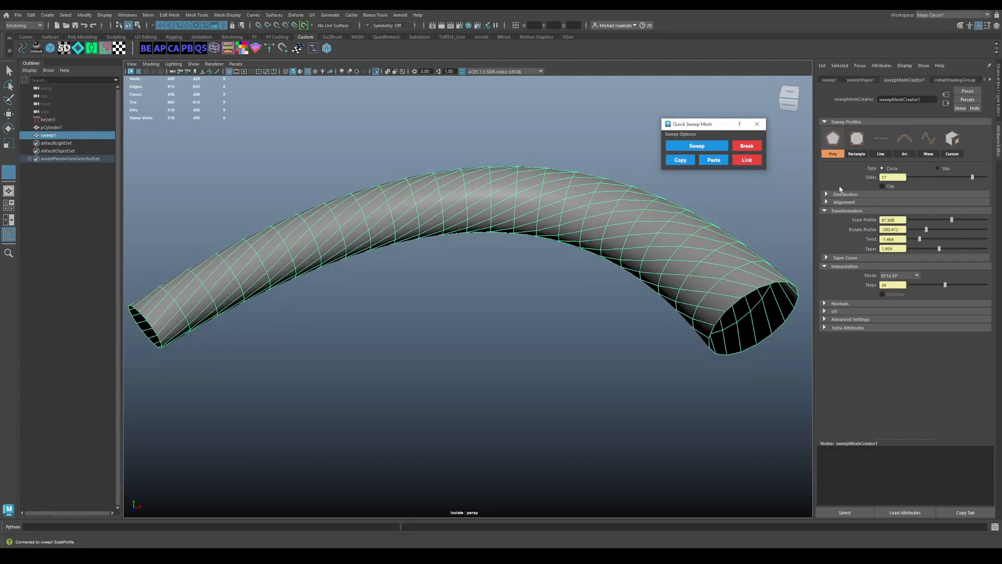
pyautogui.keyDown('alt'); pyautogui.moveTo(652, 197); pyautogui.dragTo(507, 162); pyautogui.keyUp('alt')
pyautogui.keyDown('alt'); pyautogui.moveTo(714, 204); pyautogui.dragTo(719, 201); pyautogui.keyUp('alt')
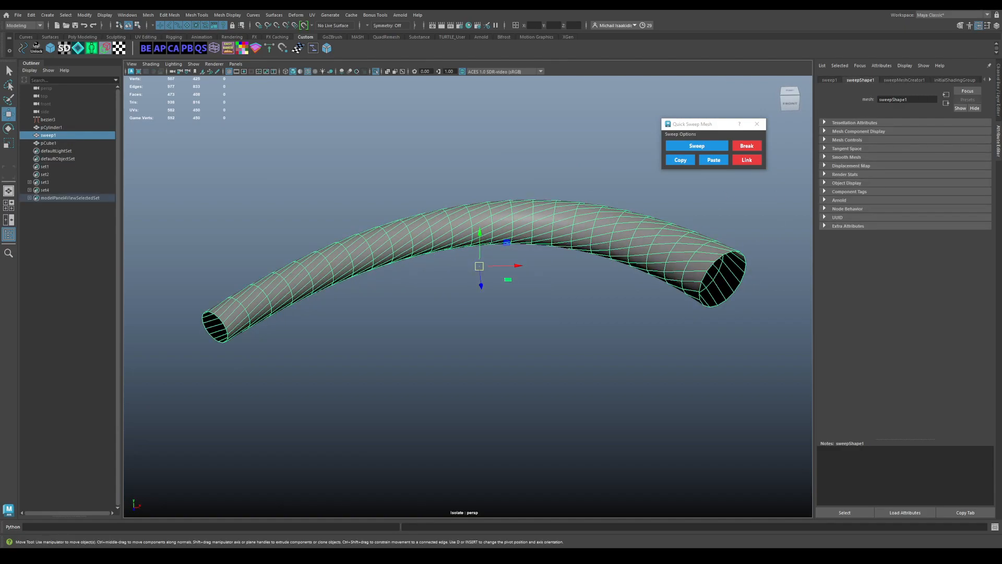
# Turn off isolation of the tube to show all the objects in the scene
pyautogui.keyDown('alt'); pyautogui.moveTo(461, 307); pyautogui.dragTo(468, 302, button='middle'); pyautogui.keyUp('alt')
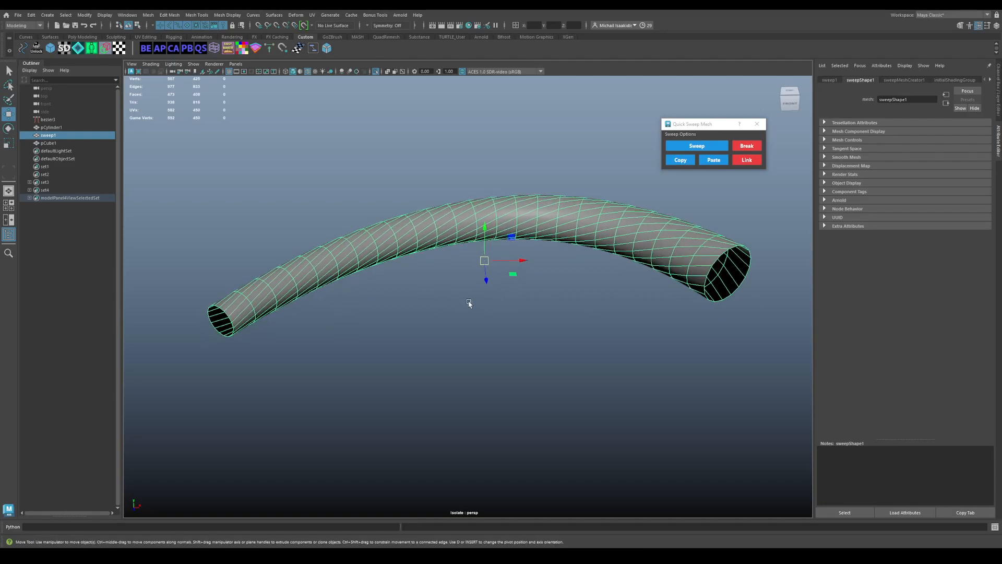
pyautogui.hotkey('ctrl', '1')
pyautogui.keyDown('alt'); pyautogui.moveTo(503, 356); pyautogui.dragTo(468, 315, button='middle'); pyautogui.keyUp('alt')
pyautogui.keyDown('alt'); pyautogui.moveTo(472, 330); pyautogui.dragTo(472, 321); pyautogui.keyUp('alt')
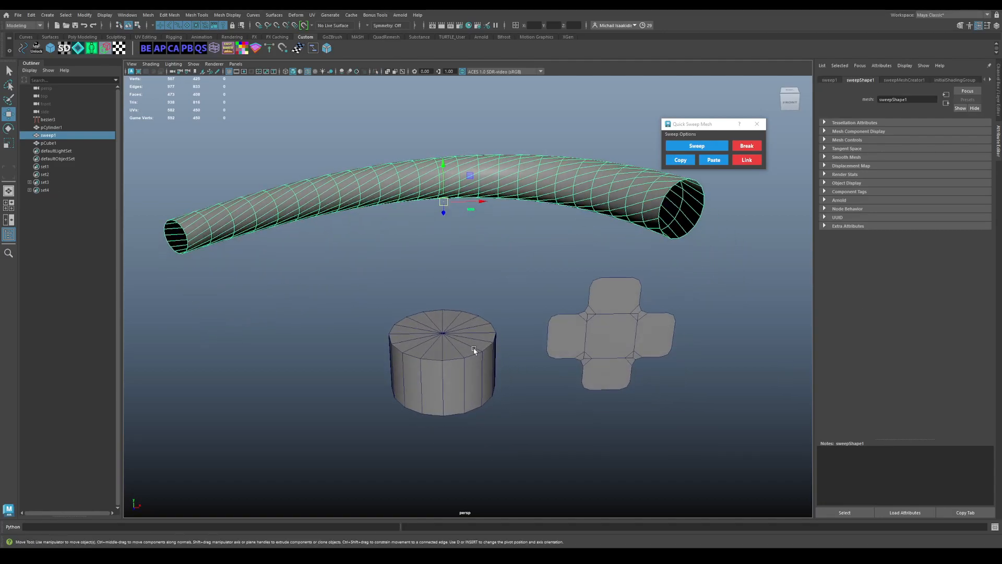
pyautogui.keyDown('alt'); pyautogui.moveTo(475, 348); pyautogui.dragTo(473, 319, button='middle'); pyautogui.keyUp('alt')
# Select only the cylinder's top cap faces and create a quick sweep around their border with a Scale Profile of about 72.4
pyautogui.click(472, 317)
pyautogui.keyDown('alt'); pyautogui.moveTo(447, 327); pyautogui.dragTo(449, 316); pyautogui.keyUp('alt')
pyautogui.press('F11')
pyautogui.moveTo(336, 281); pyautogui.dragTo(540, 351)
pyautogui.keyDown('ctrl'); pyautogui.moveTo(337, 347); pyautogui.dragTo(577, 395); pyautogui.keyUp('ctrl')
pyautogui.keyDown('alt'); pyautogui.moveTo(449, 321); pyautogui.dragTo(718, 354); pyautogui.keyUp('alt')
pyautogui.press('g')
# Select the border edges of the flat cross-shaped mesh, create a quick sweep along them and adjust its profile scale
pyautogui.click(597, 334)
pyautogui.press('F10')
pyautogui.click(545, 316)
pyautogui.keyDown('alt'); pyautogui.moveTo(550, 344); pyautogui.dragTo(539, 350, button='middle'); pyautogui.keyUp('alt')
pyautogui.press('g')
pyautogui.moveTo(512, 346); pyautogui.dragTo(622, 359)
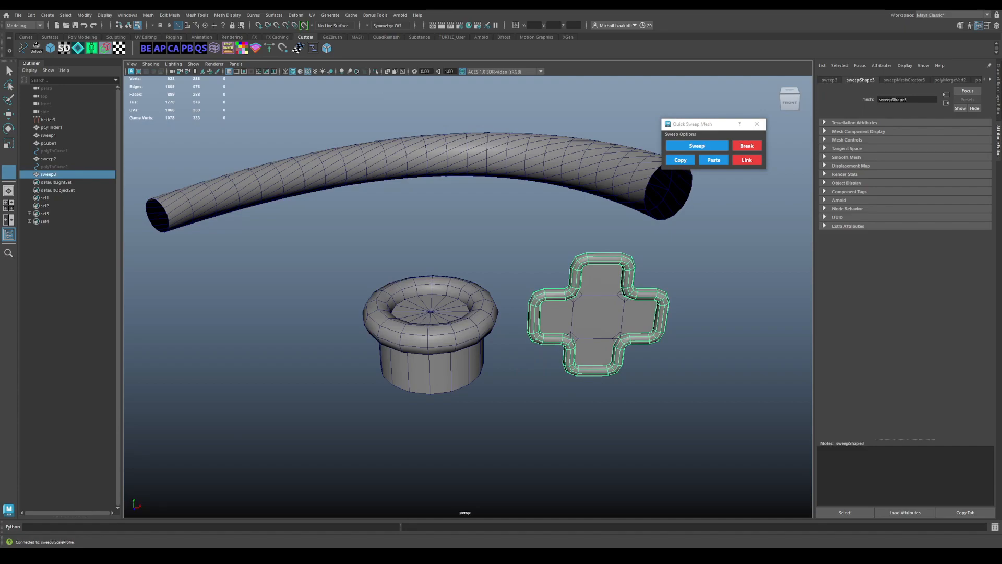
# In object mode, move the ring sweep up off the cylinder and move the cylinder down
pyautogui.keyDown('shift'); pyautogui.click(373, 321); pyautogui.keyUp('shift')
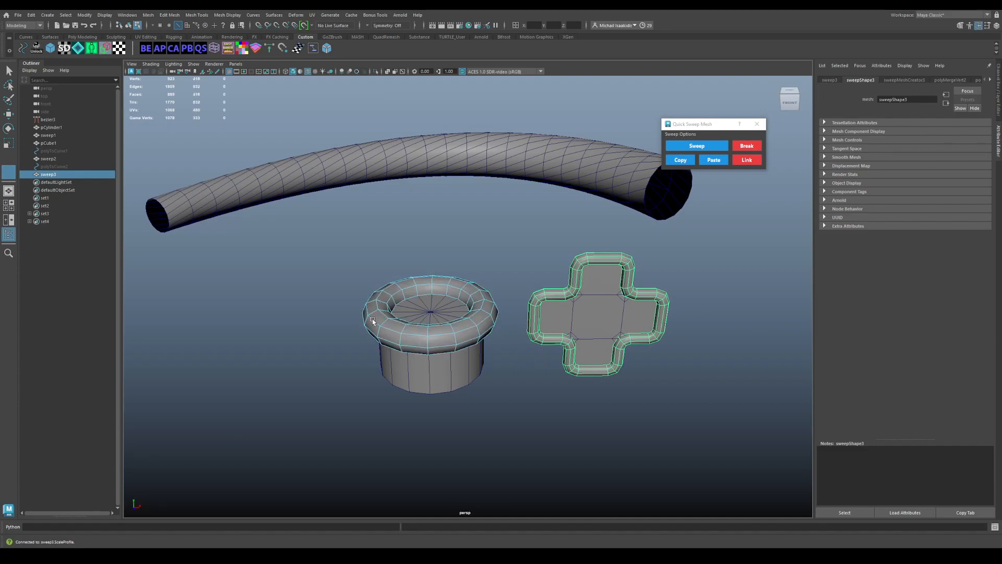
pyautogui.press('F8')
pyautogui.click(371, 305)
pyautogui.press('w')
pyautogui.moveTo(432, 267); pyautogui.dragTo(432, 209)
pyautogui.click(433, 324)
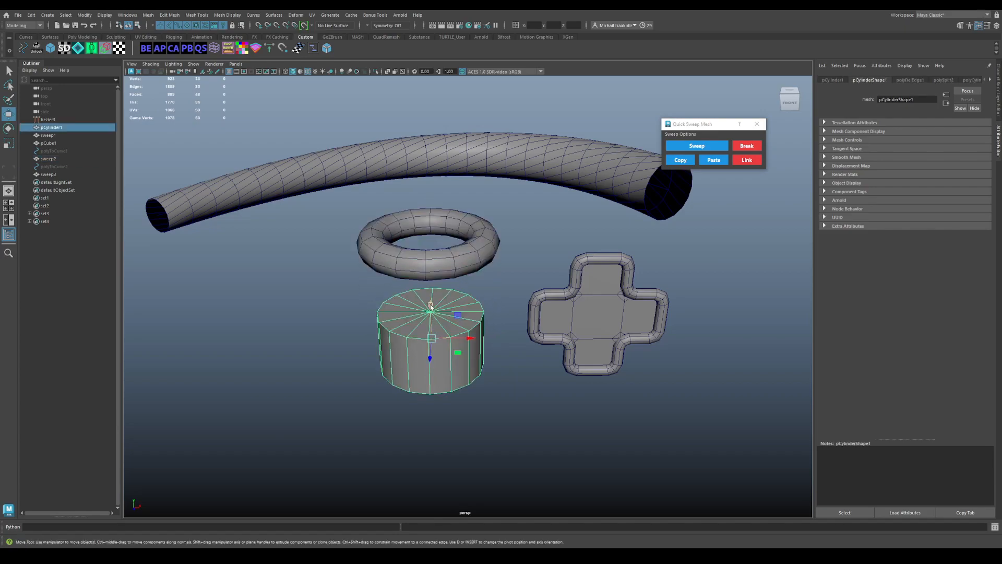
pyautogui.moveTo(433, 316); pyautogui.dragTo(449, 345)
# Select the hidden polyToCurve1 path curve of the ring sweep and unhide it
pyautogui.click(53, 166)
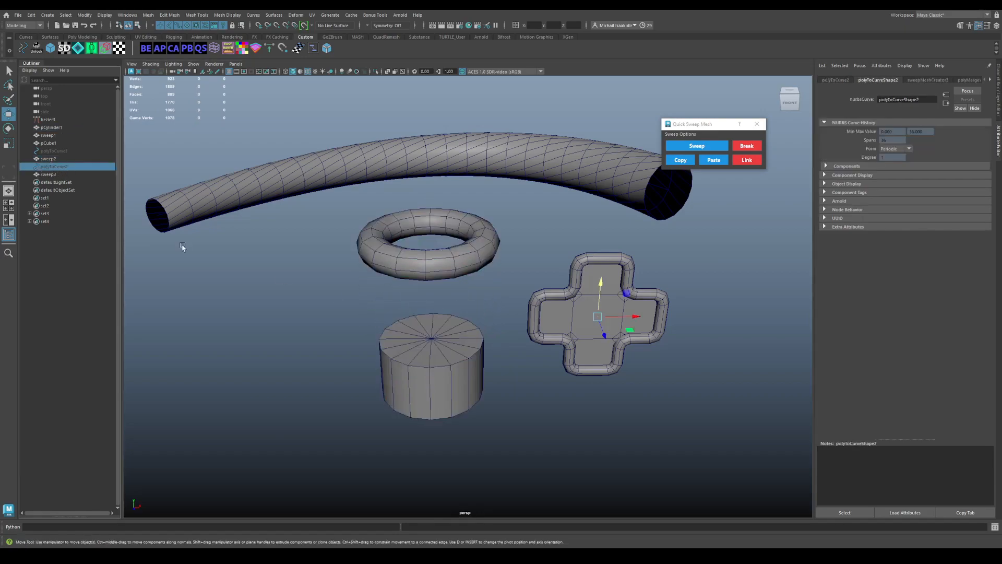
pyautogui.click(61, 152)
pyautogui.keyDown('alt'); pyautogui.moveTo(262, 282); pyautogui.dragTo(250, 287, button='middle'); pyautogui.keyUp('alt')
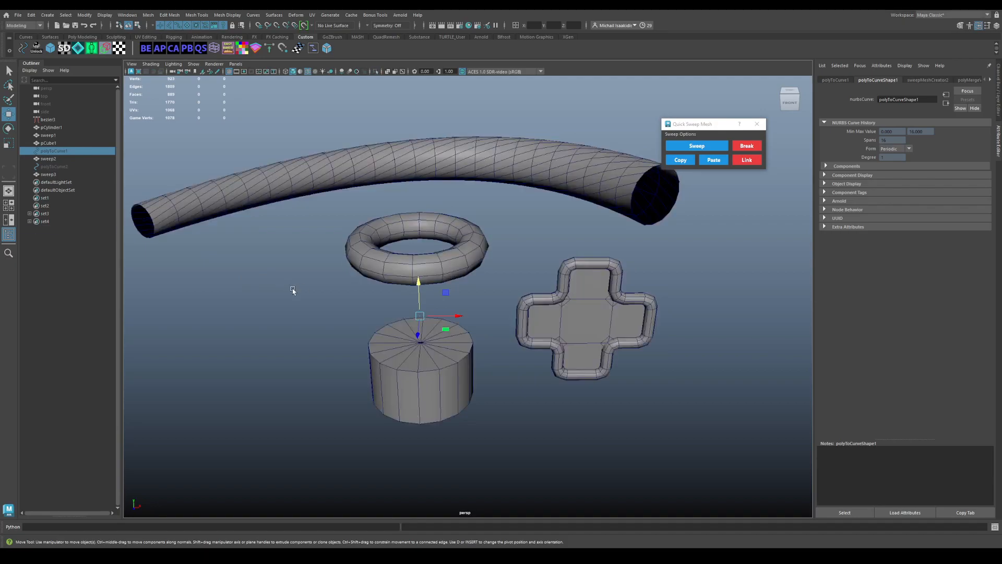
pyautogui.press('h')
# Examine the points along the polyToCurve1 curve above the cylinder
pyautogui.click(333, 293)
pyautogui.moveTo(334, 285); pyautogui.dragTo(386, 344)
pyautogui.scroll(3, 397, 339)
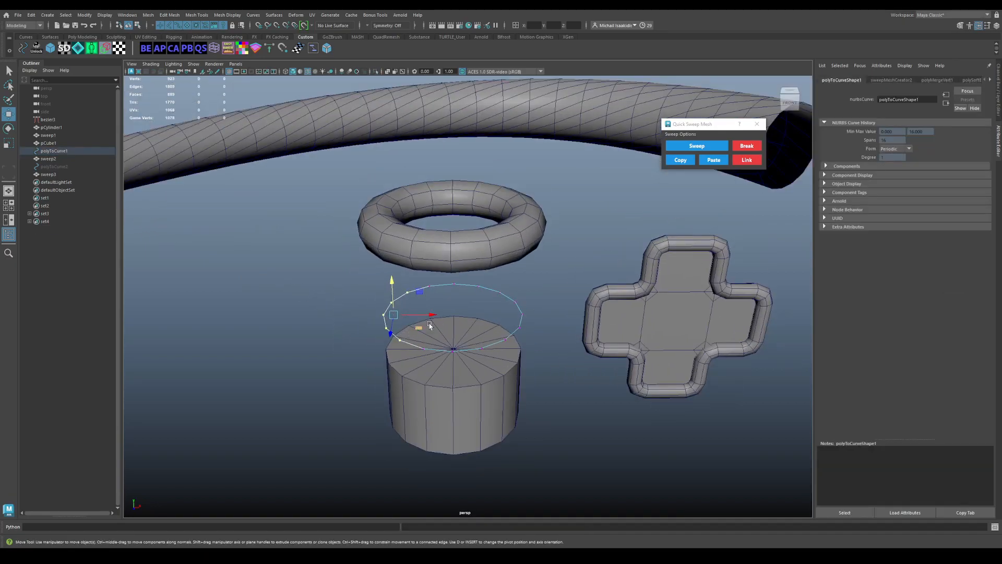
pyautogui.moveTo(383, 304); pyautogui.dragTo(400, 308)
pyautogui.click(406, 292)
pyautogui.click(388, 329)
pyautogui.click(401, 342)
# Break the Steps and Optimize connections on the ring's sweepMeshCreator2 node, set Steps to 12 and turn off Optimize
pyautogui.click(415, 258)
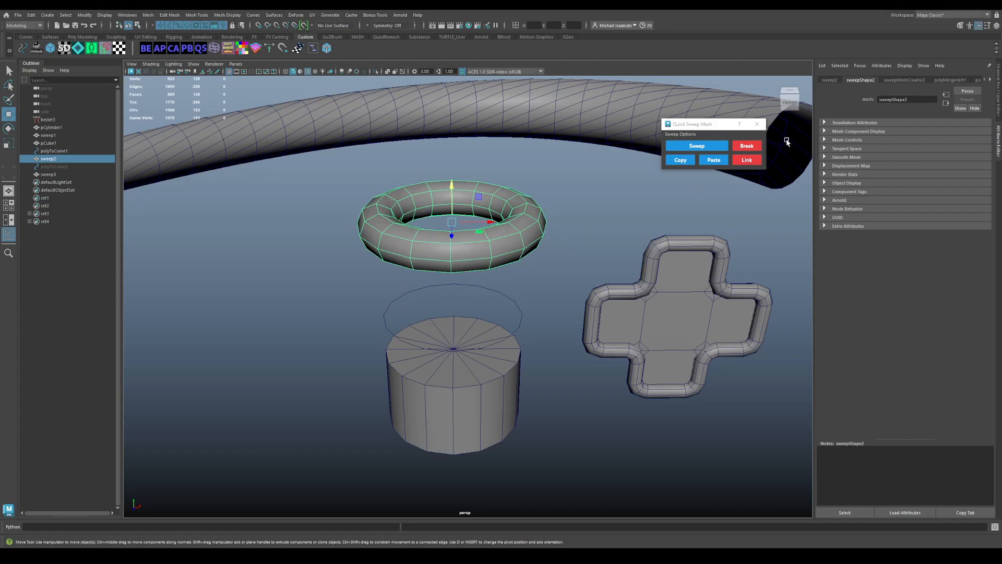
pyautogui.click(904, 80)
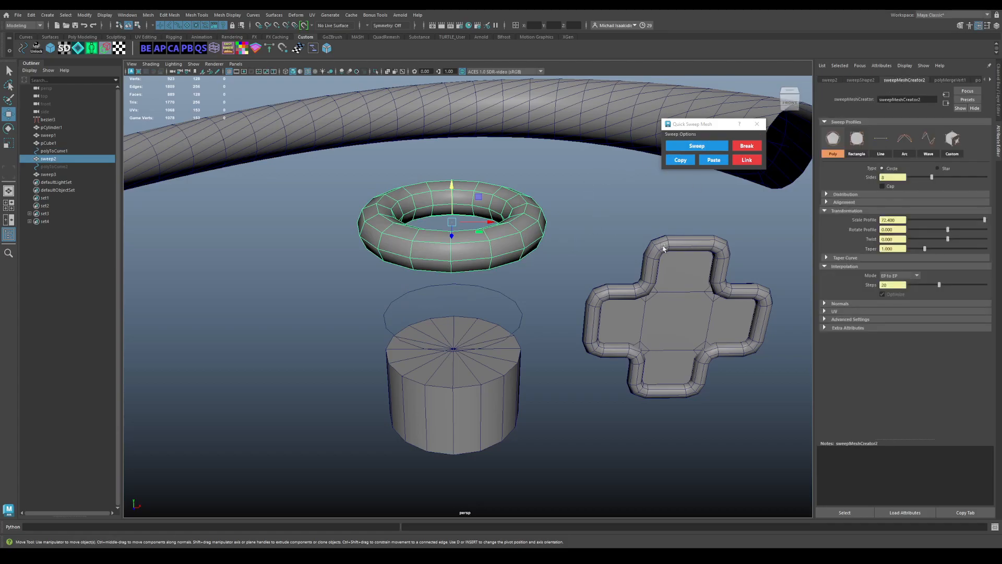
pyautogui.rightClick(870, 287)
pyautogui.click(882, 305)
pyautogui.rightClick(895, 296)
pyautogui.click(899, 313)
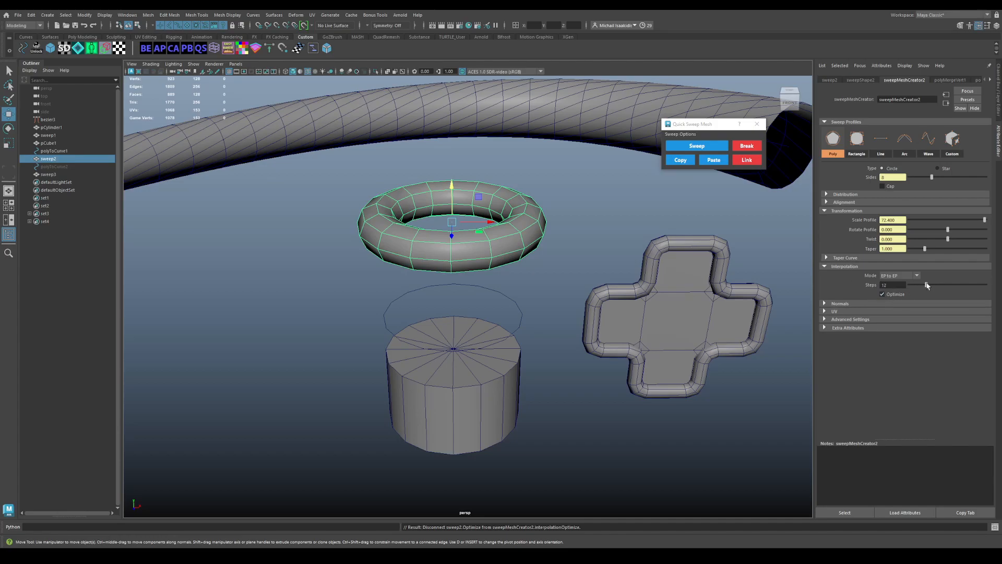
pyautogui.click(896, 295)
# Set the Degree of the ring path's polyEdgeToCurve1 node to 3
pyautogui.press('f')
pyautogui.keyDown('alt'); pyautogui.moveTo(546, 296); pyautogui.dragTo(581, 291); pyautogui.keyUp('alt')
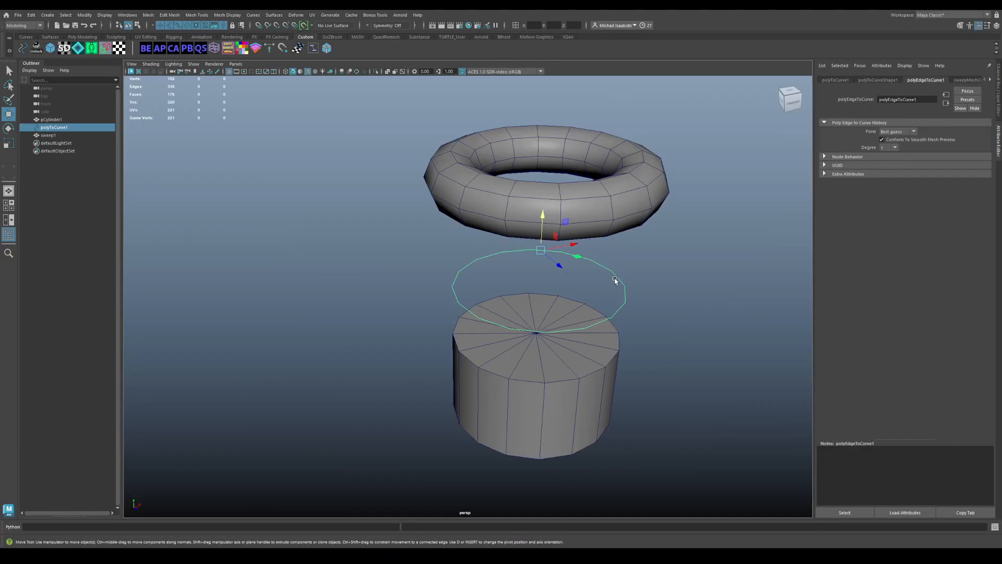
pyautogui.keyDown('alt'); pyautogui.moveTo(617, 283); pyautogui.dragTo(618, 284, button='middle'); pyautogui.keyUp('alt')
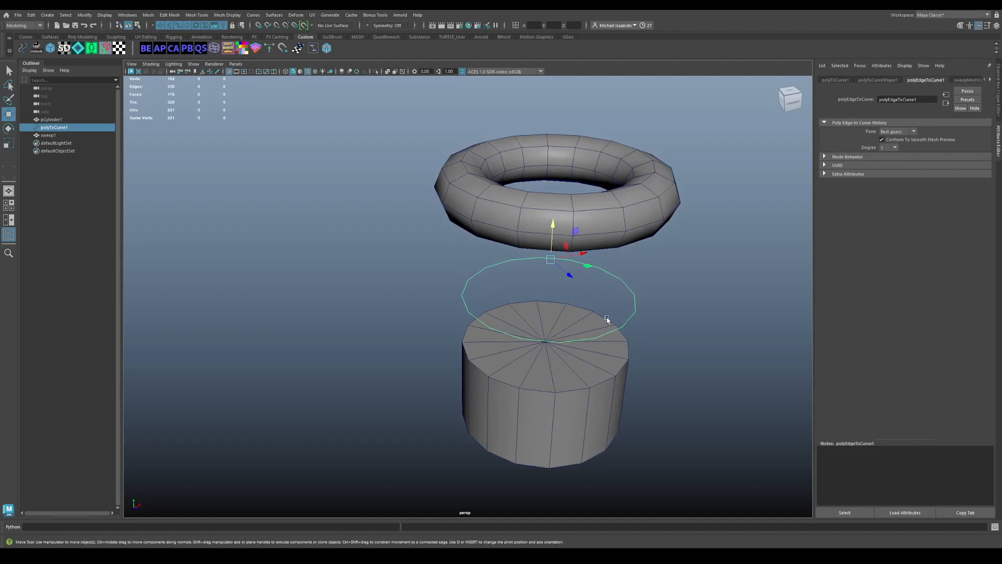
pyautogui.keyDown('alt'); pyautogui.moveTo(637, 325); pyautogui.dragTo(637, 331, button='middle'); pyautogui.keyUp('alt')
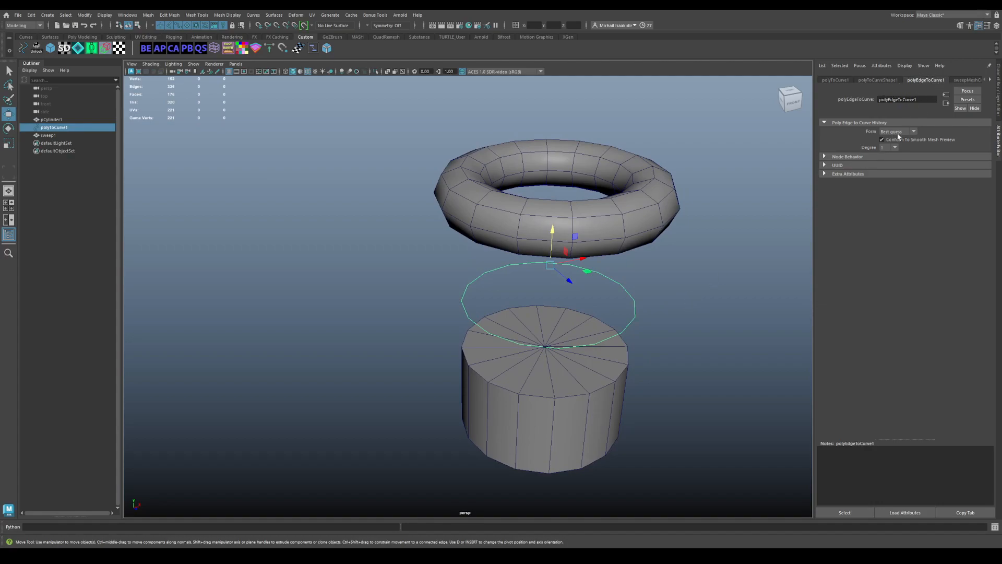
pyautogui.click(889, 148)
pyautogui.click(887, 170)
pyautogui.keyDown('alt'); pyautogui.moveTo(767, 208); pyautogui.dragTo(691, 233, button='middle'); pyautogui.keyUp('alt')
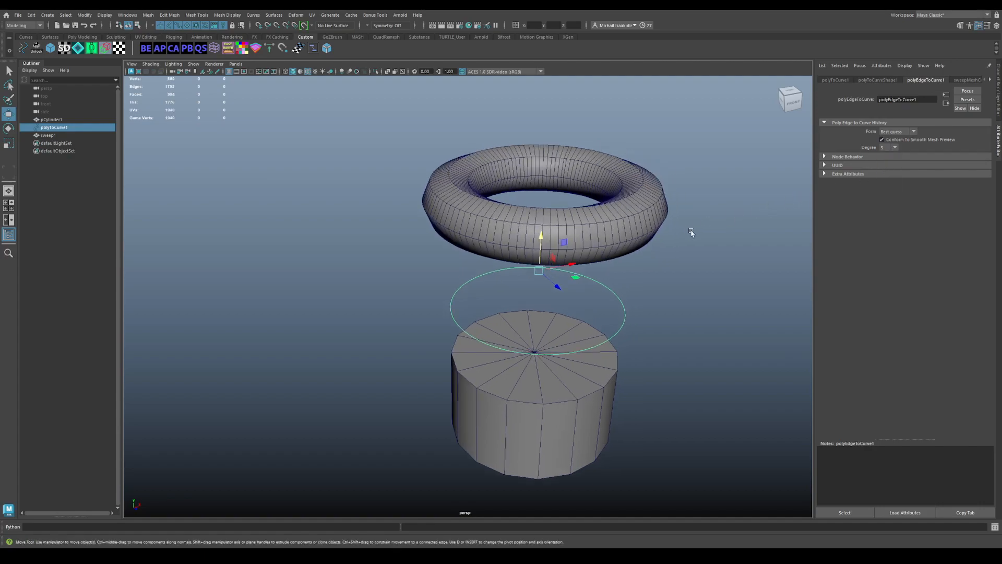
# Expand the curve's polyEdgeToCurve1 input among its channel attributes and try different Degree options
pyautogui.click(997, 107)
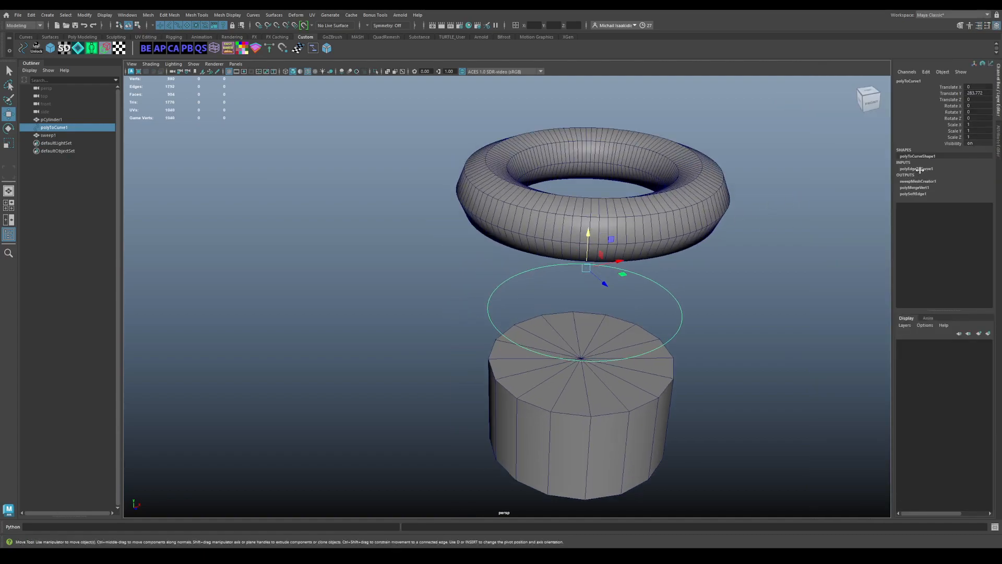
pyautogui.click(927, 169)
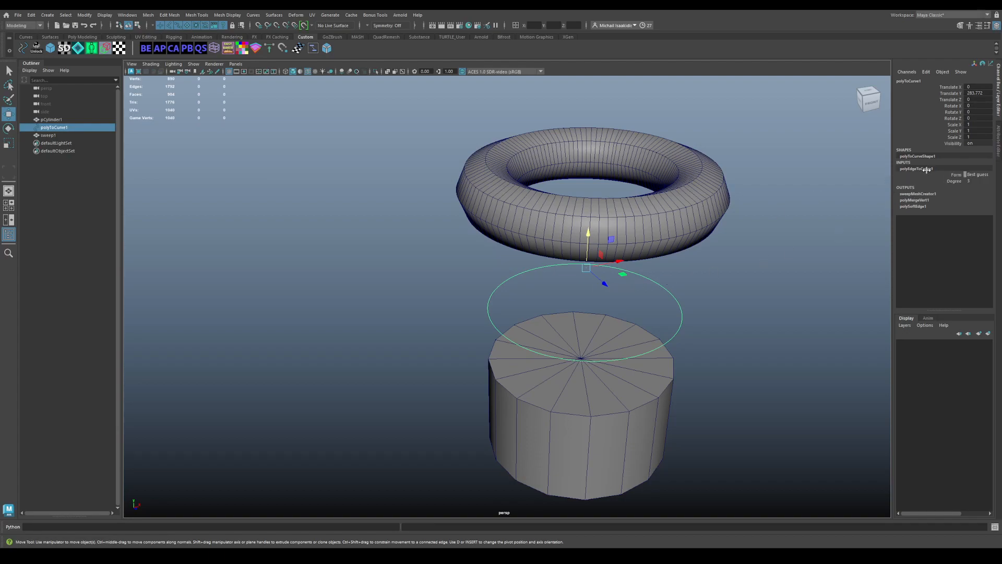
pyautogui.click(971, 182)
pyautogui.click(975, 187)
pyautogui.click(974, 181)
pyautogui.click(975, 203)
pyautogui.keyDown('alt'); pyautogui.moveTo(734, 272); pyautogui.dragTo(740, 293); pyautogui.keyUp('alt')
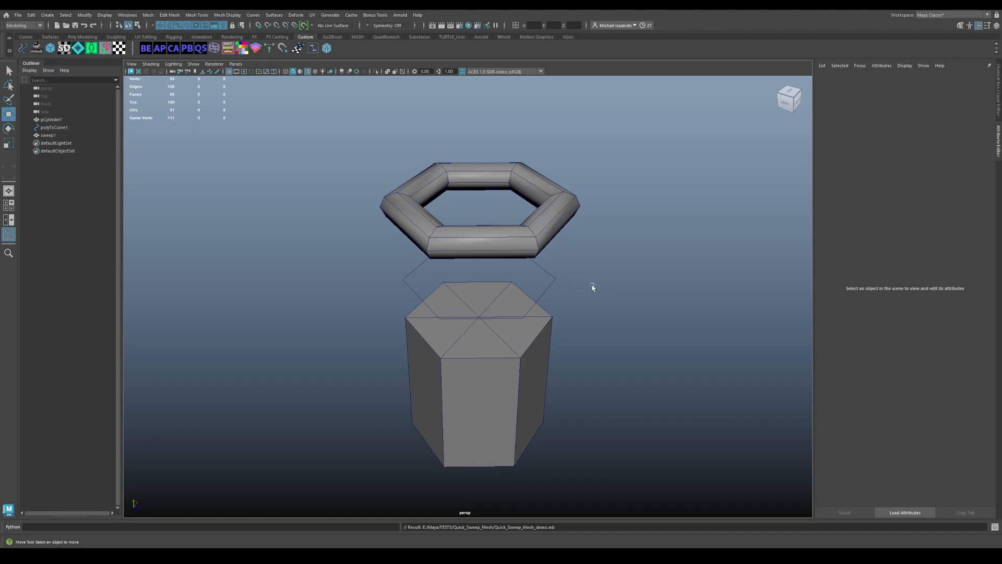
# Select the hexagonal path curve above the six-sided cylinder and set its polyEdgeToCurve1 Degree to 3
pyautogui.keyDown('alt'); pyautogui.moveTo(591, 287); pyautogui.dragTo(583, 286); pyautogui.keyUp('alt')
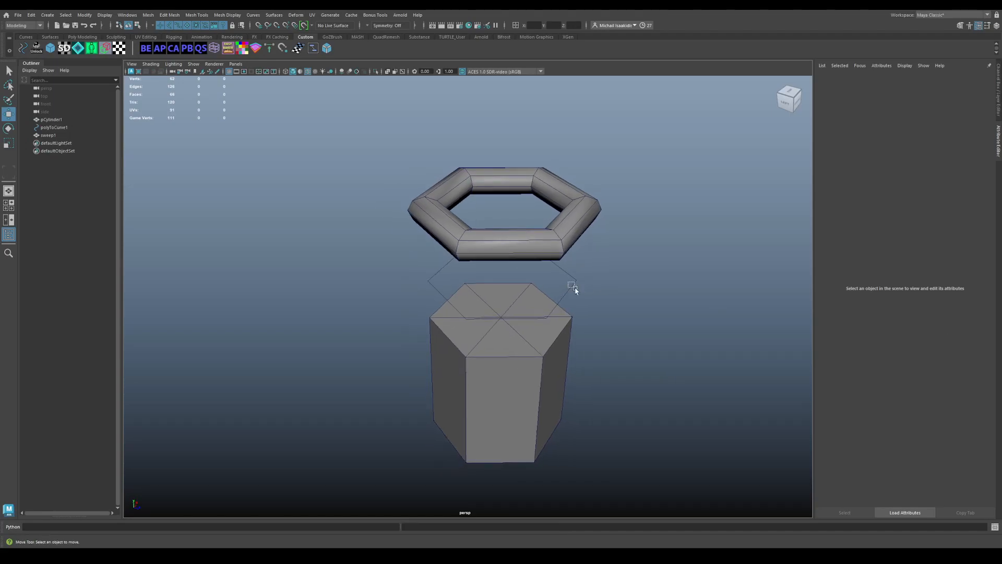
pyautogui.click(570, 286)
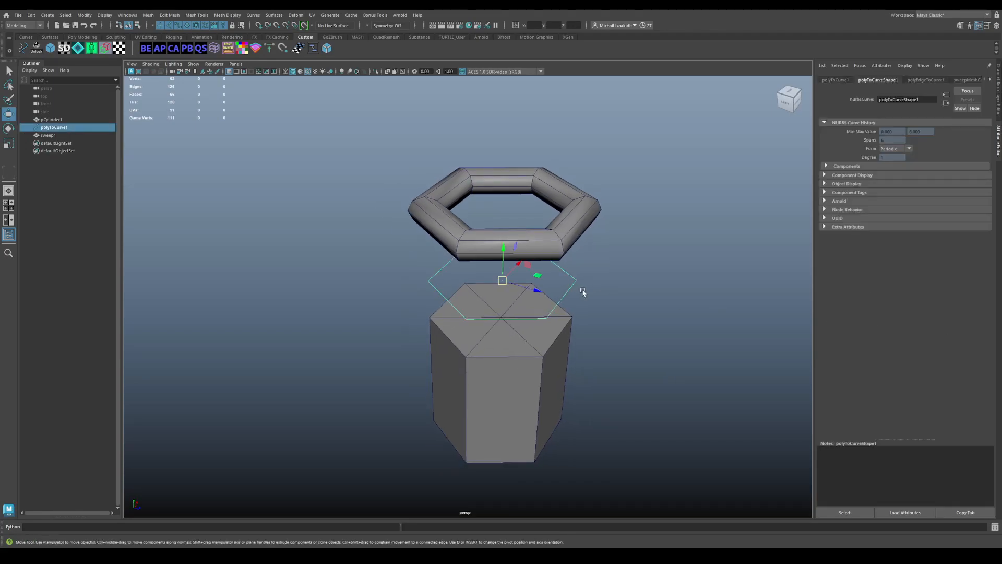
pyautogui.click(927, 80)
pyautogui.click(894, 147)
pyautogui.click(889, 169)
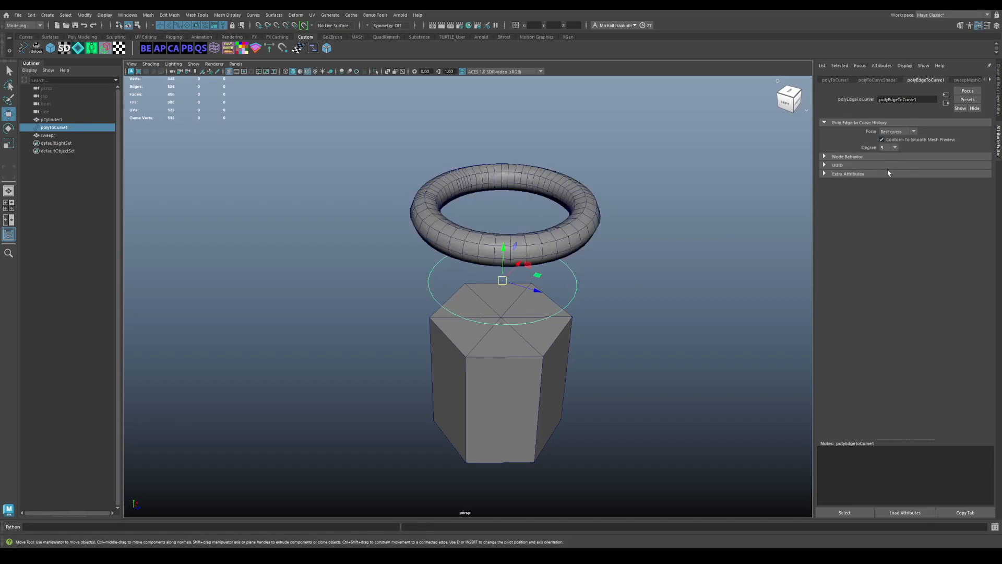
# Change the ring sweep's profile on its sweepMeshCreator1 node to Line
pyautogui.click(580, 185)
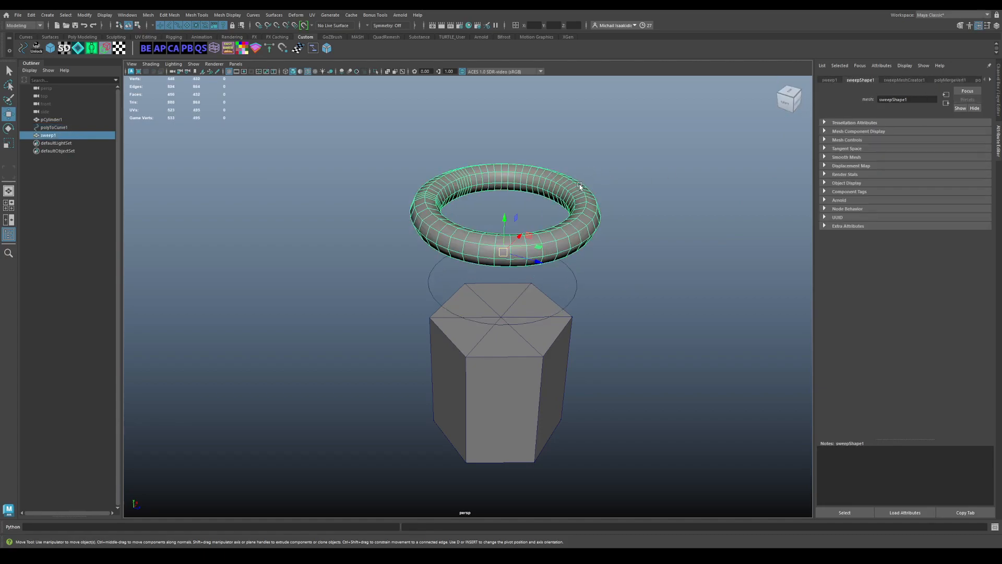
pyautogui.click(899, 81)
pyautogui.click(881, 151)
pyautogui.keyDown('alt'); pyautogui.moveTo(734, 152); pyautogui.dragTo(526, 172); pyautogui.keyUp('alt')
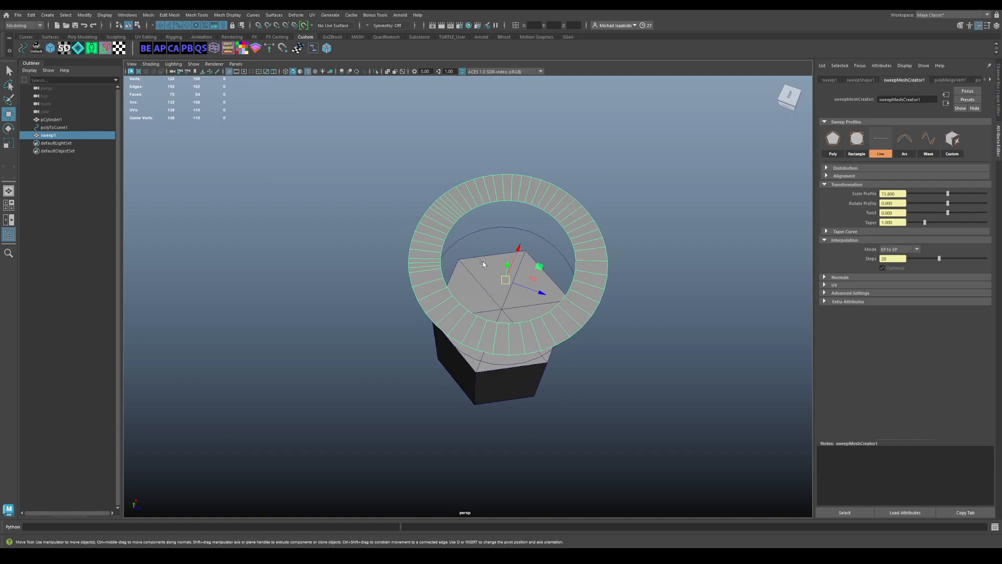
# Rebuild the ring sweep's path curve with the Uniform rebuild type, 0 to #Spans range and 3 Cubic degree
pyautogui.keyDown('alt'); pyautogui.moveTo(494, 263); pyautogui.dragTo(472, 264, button='middle'); pyautogui.keyUp('alt')
pyautogui.keyDown('alt'); pyautogui.moveTo(476, 260); pyautogui.dragTo(480, 251); pyautogui.keyUp('alt')
pyautogui.click(485, 231)
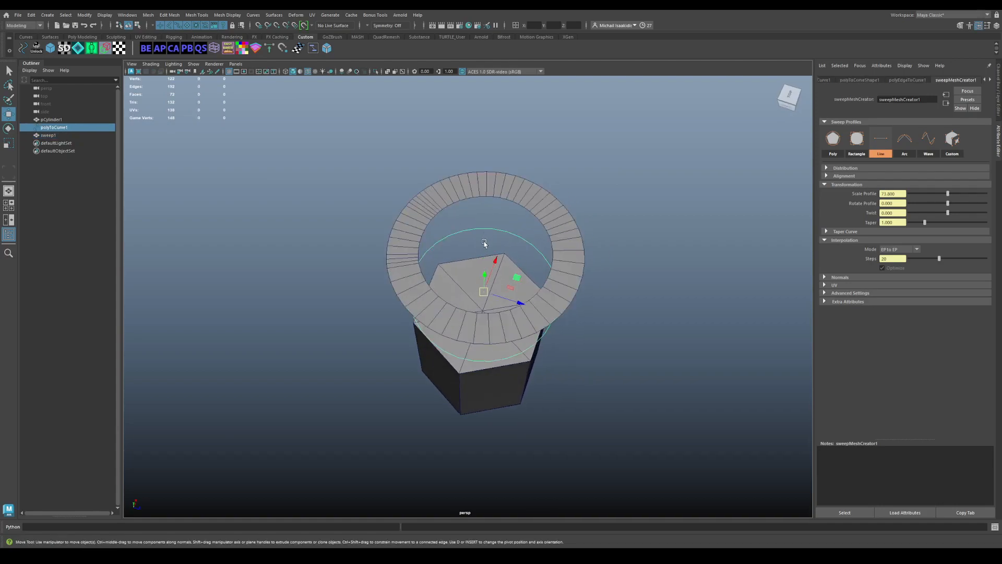
pyautogui.click(253, 15)
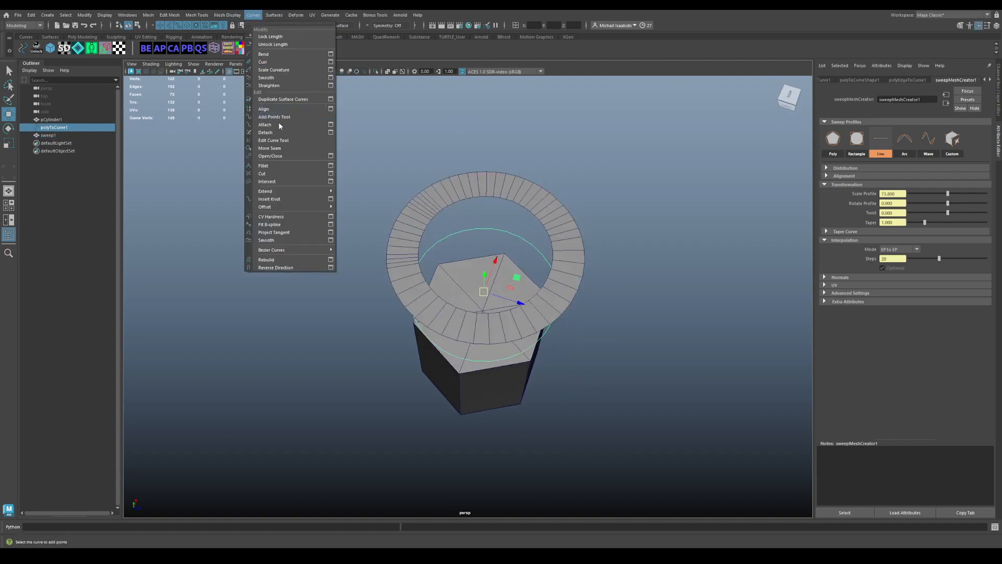
pyautogui.click(330, 259)
pyautogui.click(704, 104)
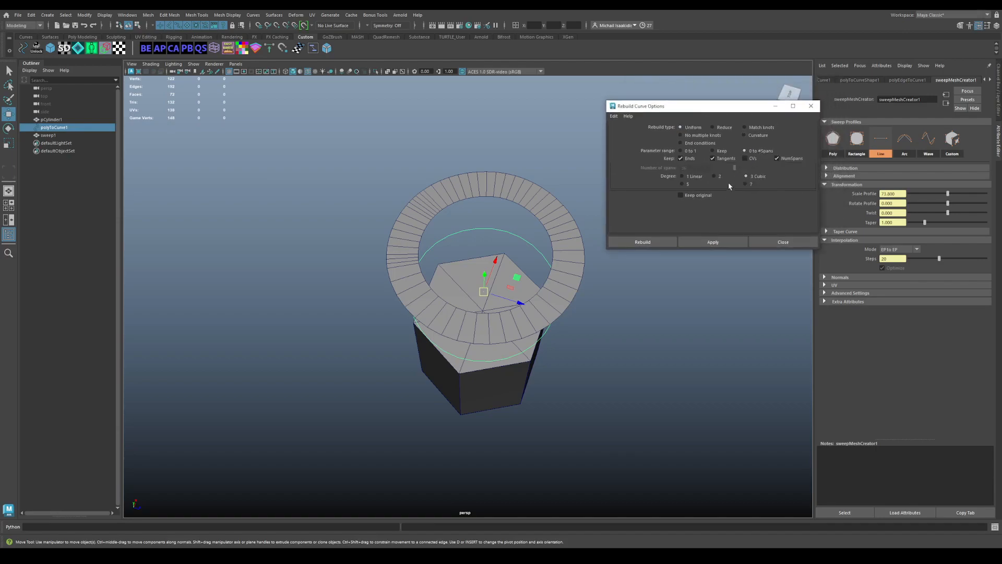
pyautogui.click(721, 244)
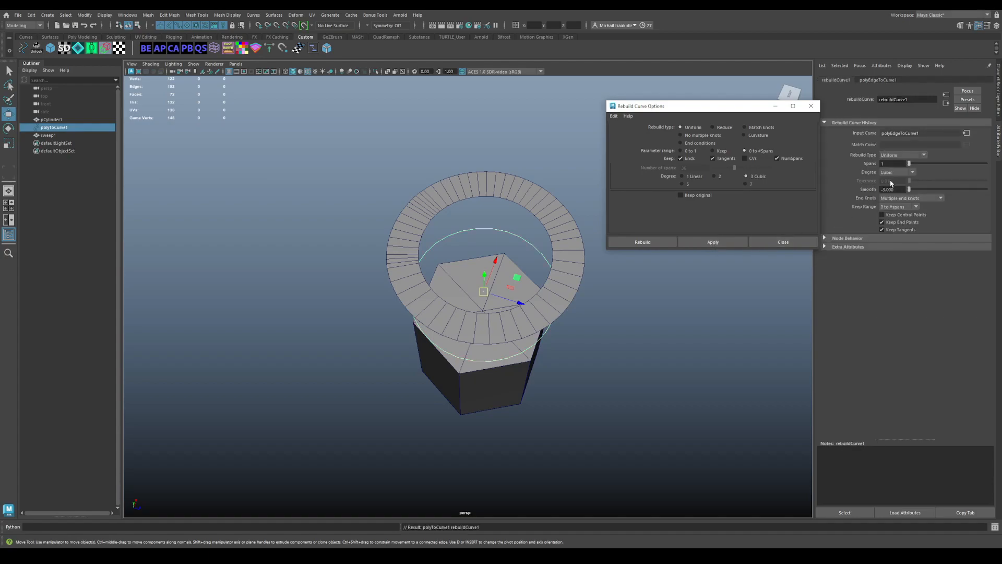
pyautogui.click(757, 244)
# Increase the Spans of the path curve's rebuildCurve1 node to 20
pyautogui.moveTo(910, 166); pyautogui.dragTo(924, 165)
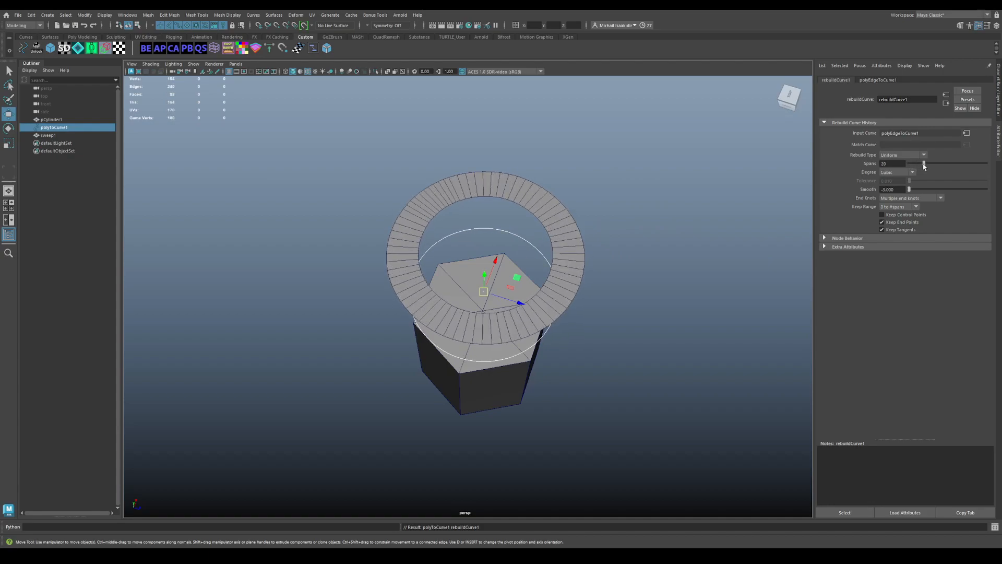
pyautogui.moveTo(574, 206)
pyautogui.keyDown('alt'); pyautogui.mouseDown()
pyautogui.moveTo(570, 224)
pyautogui.moveTo(577, 219)
pyautogui.mouseUp(); pyautogui.keyUp('alt')
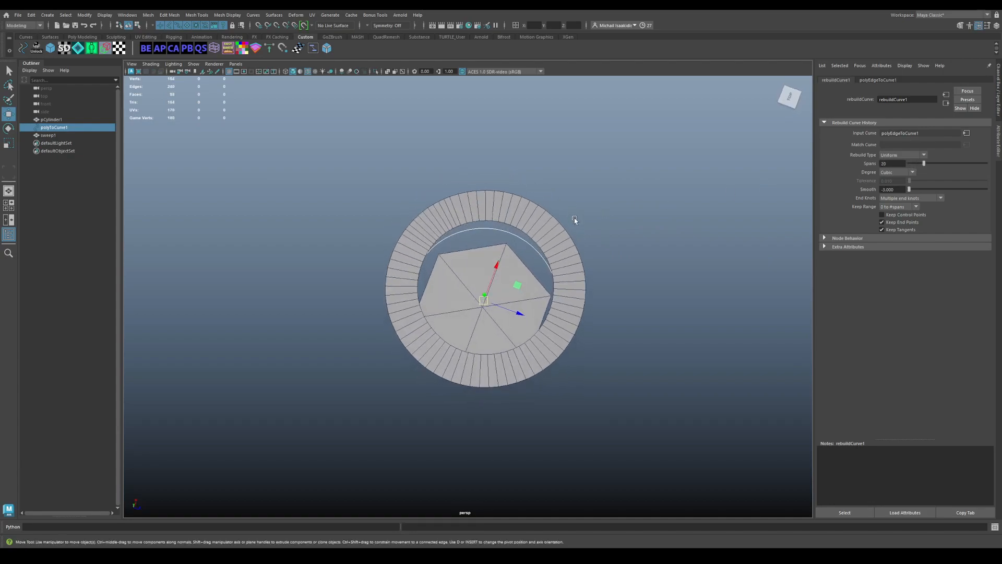
pyautogui.keyDown('alt'); pyautogui.moveTo(466, 208); pyautogui.dragTo(432, 239); pyautogui.keyUp('alt')
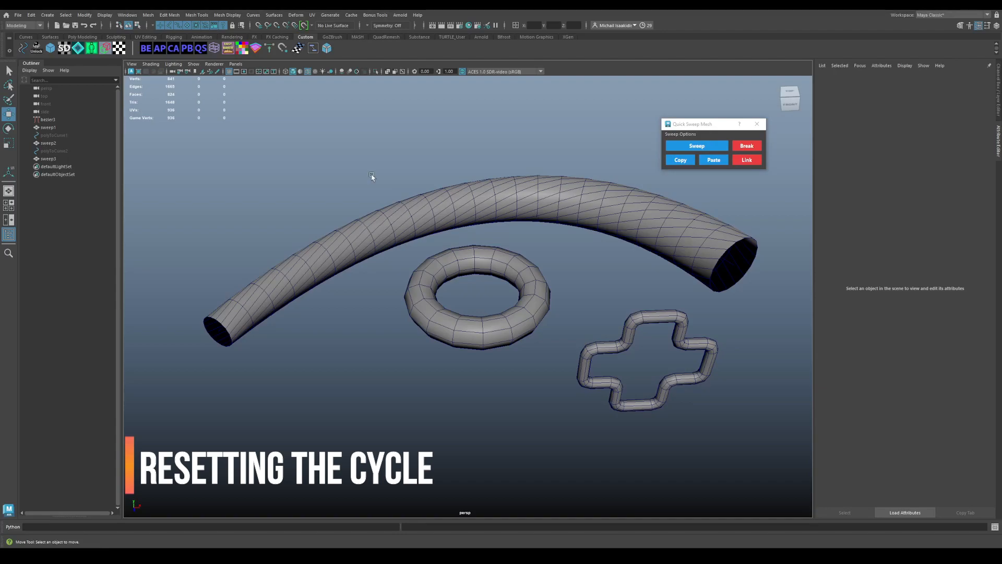
# Show the Channel Box and select the long curved tube sweep
pyautogui.keyDown('alt'); pyautogui.moveTo(360, 155); pyautogui.dragTo(356, 185); pyautogui.keyUp('alt')
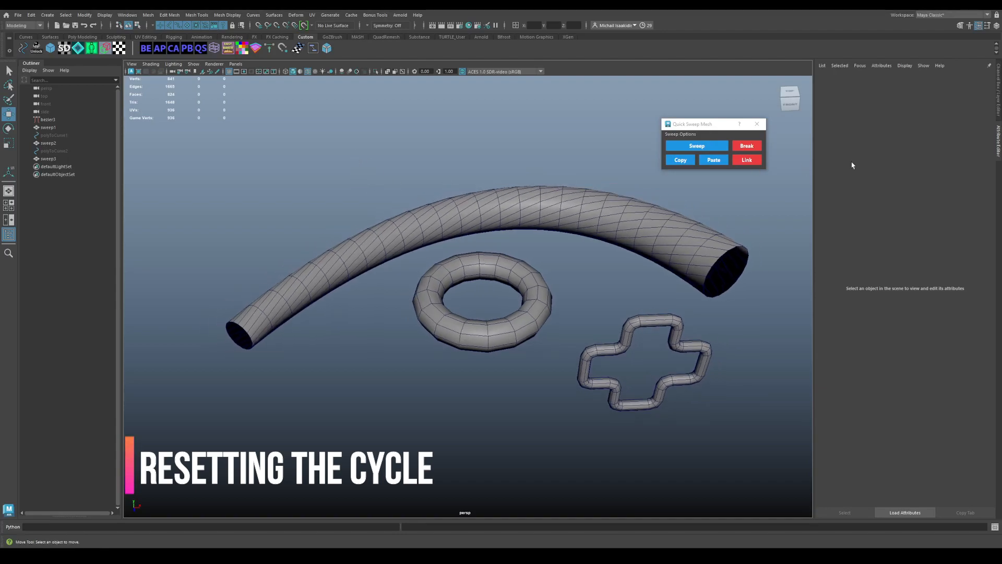
pyautogui.click(995, 101)
pyautogui.click(778, 235)
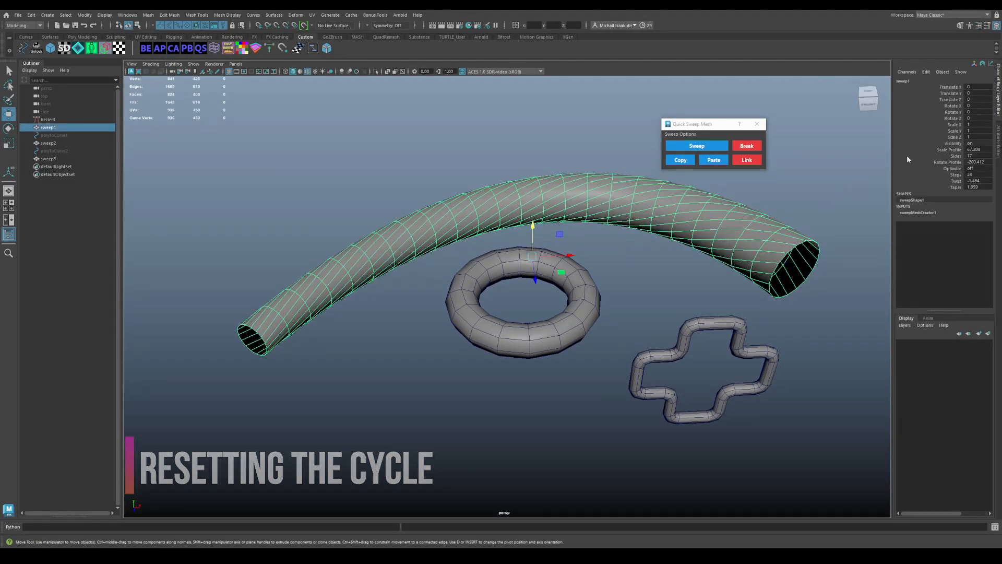
# Cycle through the long tube's sweep attribute controls, from radius, sides, steps, optimize and rotate to twist and taper, and back to SweepRadius
pyautogui.keyDown('alt'); pyautogui.moveTo(514, 213); pyautogui.dragTo(505, 212); pyautogui.keyUp('alt')
pyautogui.press('t')
pyautogui.press('t')
pyautogui.press('t')
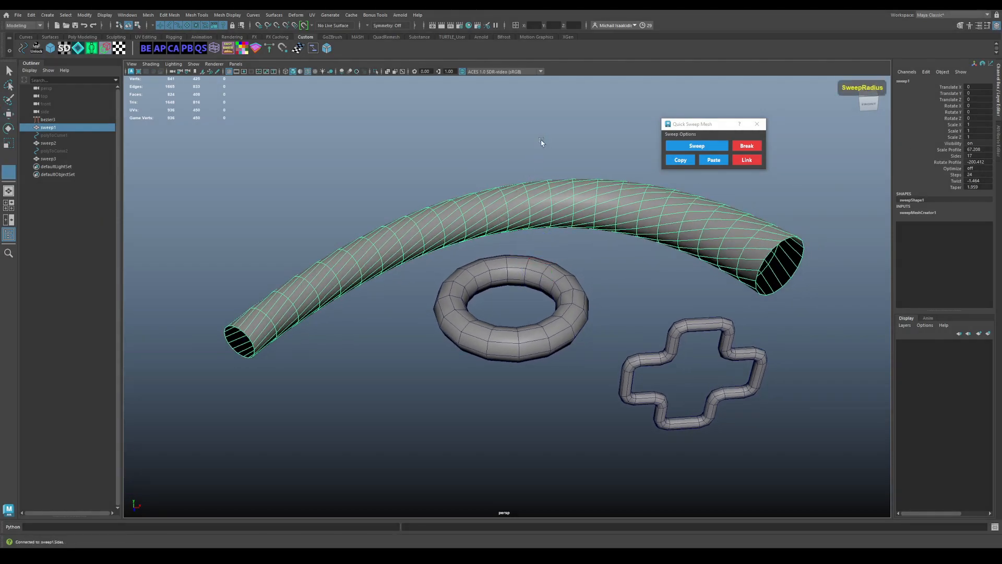
pyautogui.press('t')
pyautogui.press('t')
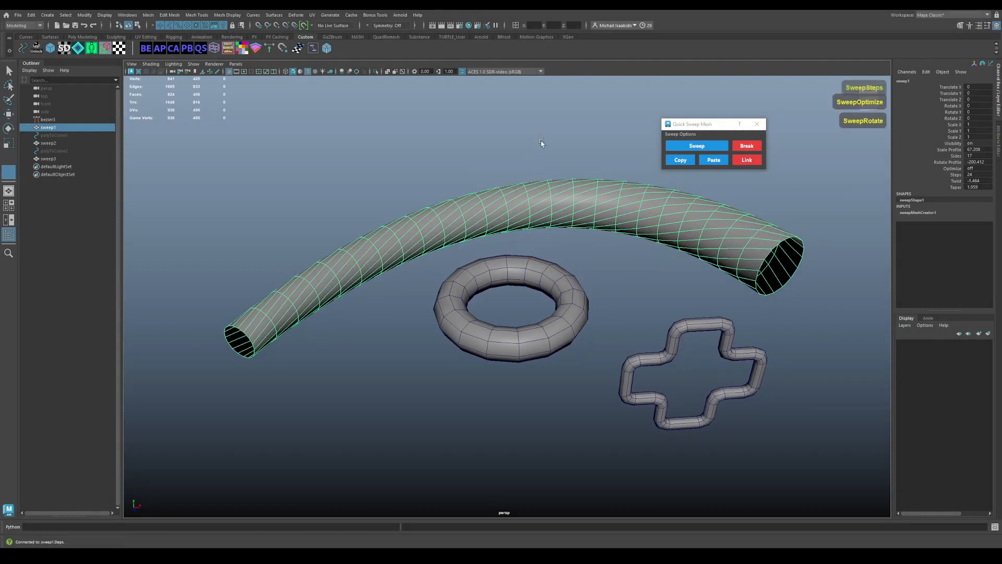
pyautogui.press('t')
pyautogui.press('t')
pyautogui.press('t')
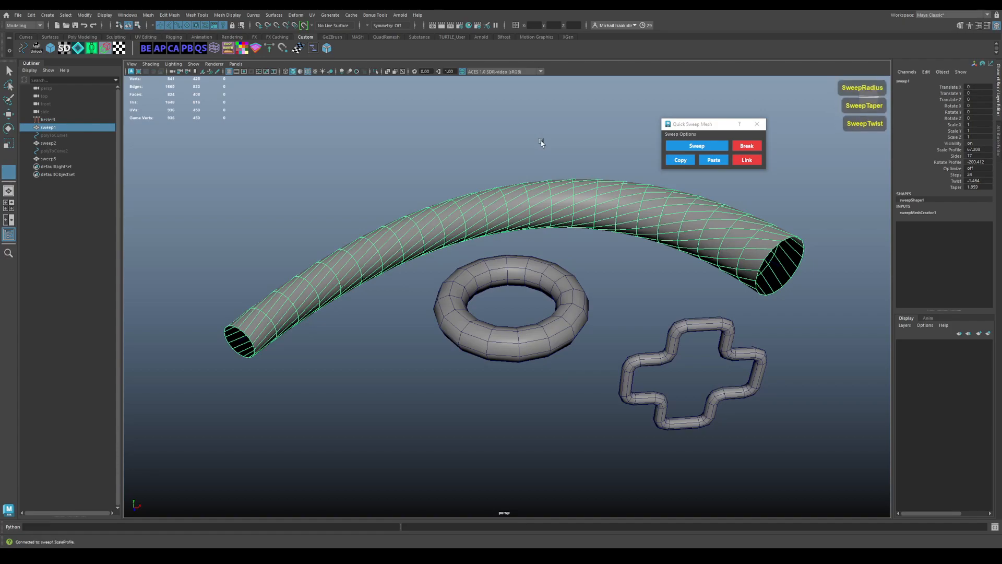
pyautogui.press('t')
pyautogui.press('t')
pyautogui.press('t')
pyautogui.press('t')
pyautogui.press('t')
pyautogui.press('t')
pyautogui.press('t')
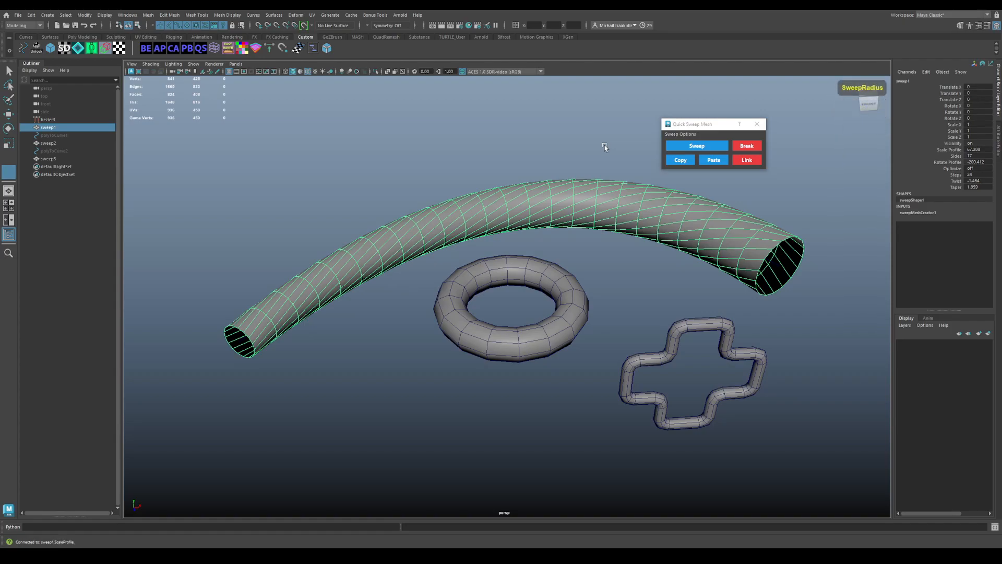
# Move the Quick Sweep Mesh window clear of the meshes, and deselect and reselect the long tube to reset its attribute cycle
pyautogui.keyDown('alt'); pyautogui.moveTo(575, 210); pyautogui.dragTo(570, 220, button='middle'); pyautogui.keyUp('alt')
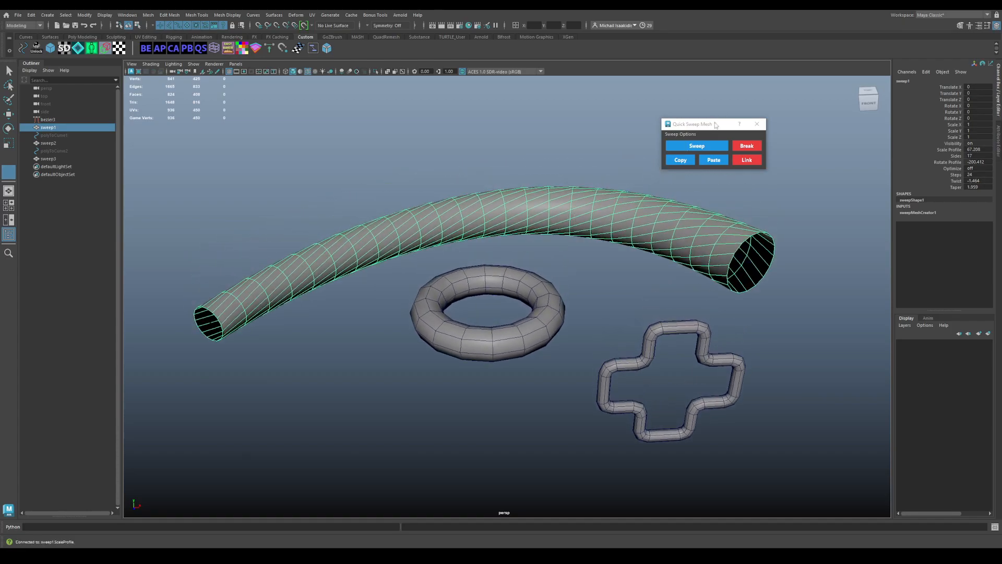
pyautogui.moveTo(717, 121); pyautogui.dragTo(771, 95)
pyautogui.keyDown('alt'); pyautogui.moveTo(603, 151); pyautogui.dragTo(631, 151, button='middle'); pyautogui.keyUp('alt')
pyautogui.click(625, 157)
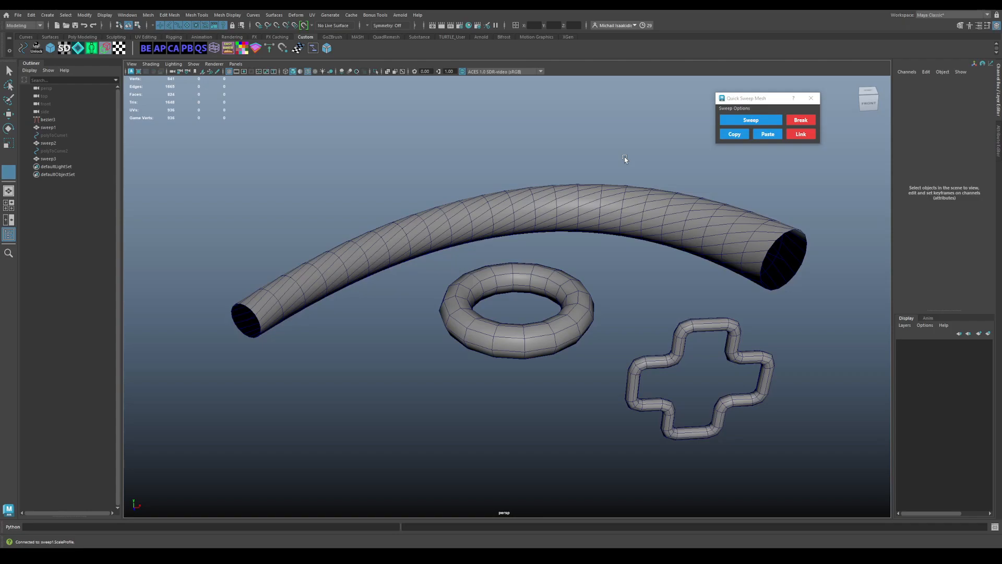
pyautogui.click(616, 191)
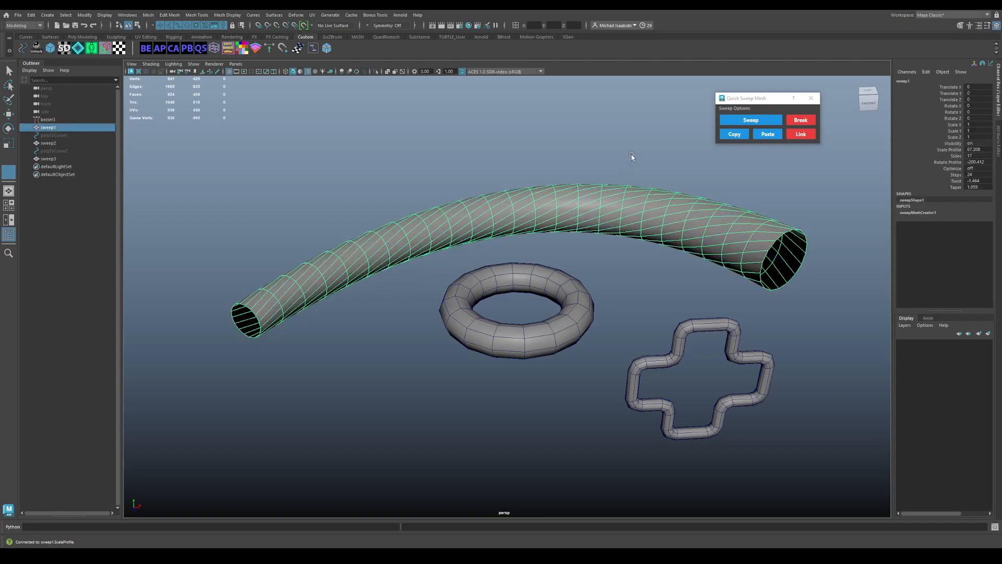
# Increase the long tube's Scale Profile to 76.408 and its Sides to 27
pyautogui.moveTo(604, 156); pyautogui.dragTo(635, 159, button='middle')
pyautogui.press('2')
pyautogui.click(651, 157)
pyautogui.click(624, 190)
pyautogui.keyDown('alt'); pyautogui.moveTo(590, 186); pyautogui.dragTo(585, 220); pyautogui.keyUp('alt')
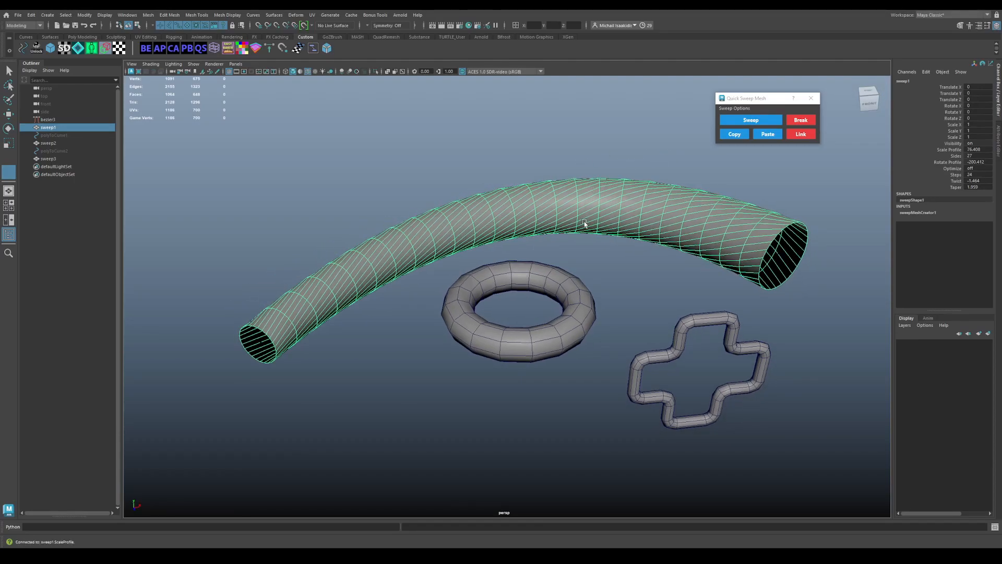
# Select the ring sweep and increase its profile radius with the sweep radius control
pyautogui.click(559, 278)
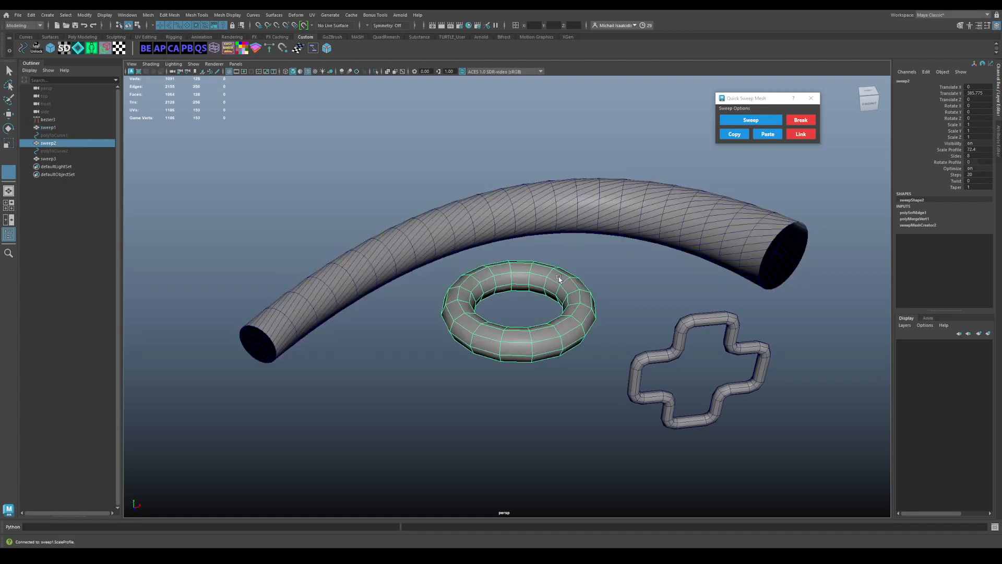
pyautogui.click(688, 322)
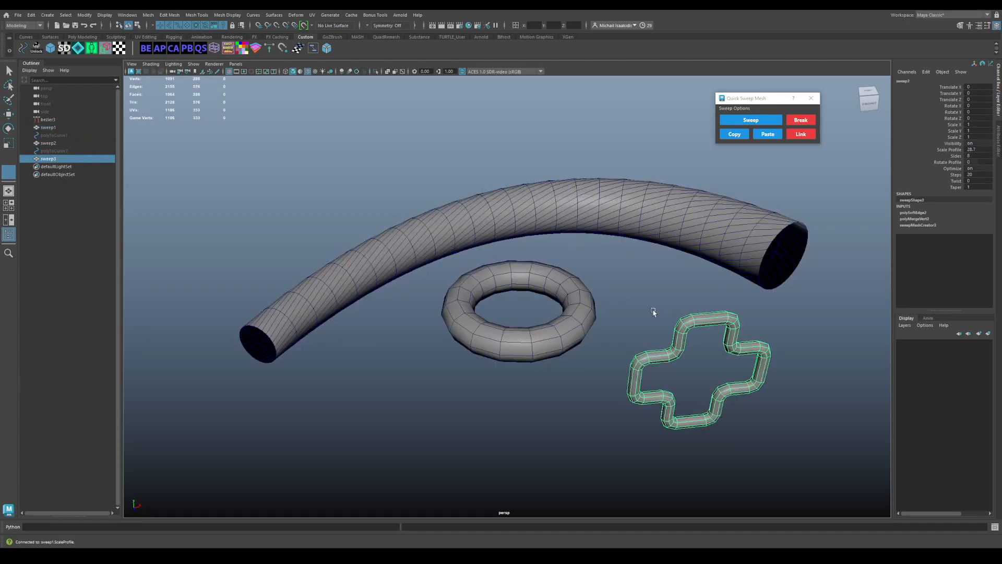
pyautogui.click(593, 302)
pyautogui.keyDown('alt'); pyautogui.moveTo(617, 286); pyautogui.dragTo(623, 280); pyautogui.keyUp('alt')
pyautogui.keyDown('alt'); pyautogui.moveTo(623, 280); pyautogui.dragTo(627, 278, button='middle'); pyautogui.keyUp('alt')
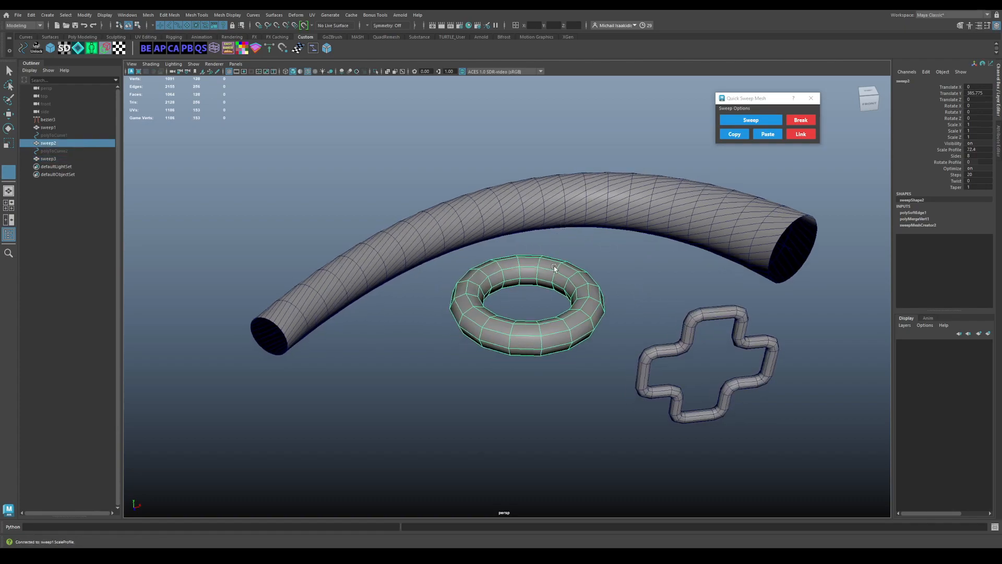
pyautogui.press('r')
pyautogui.moveTo(525, 256); pyautogui.dragTo(600, 253, button='middle')
# Thicken the cross-shaped sweep, and increase the long tube's Scale Profile to 93.208
pyautogui.click(708, 315)
pyautogui.keyDown('alt'); pyautogui.moveTo(666, 285); pyautogui.dragTo(627, 270, button='middle'); pyautogui.keyUp('alt')
pyautogui.press('r')
pyautogui.click(569, 207)
pyautogui.press('r')
pyautogui.moveTo(568, 230); pyautogui.dragTo(609, 247, button='middle')
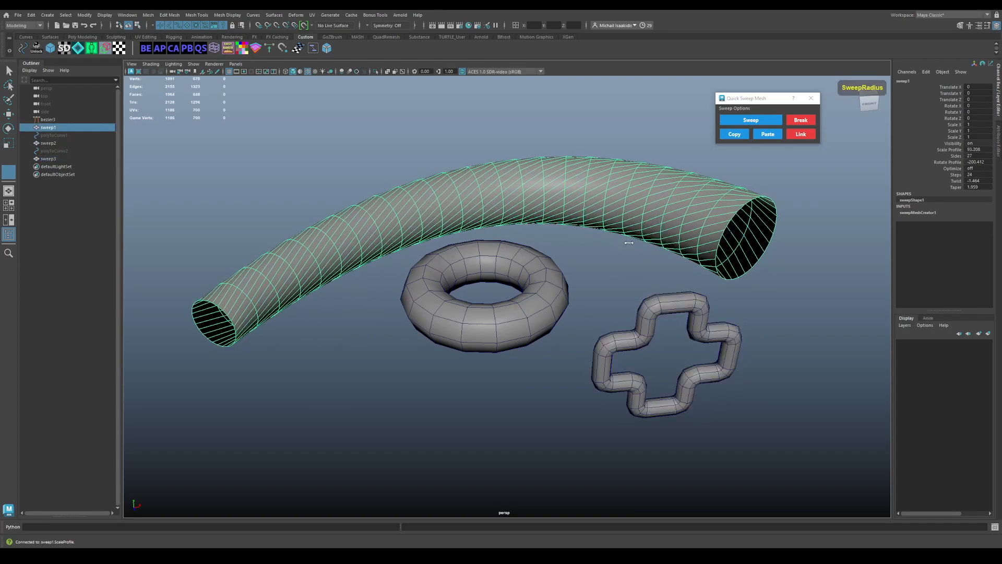
# Switch from the ring back to the long tube and increase its Scale Profile to 117.608
pyautogui.click(528, 256)
pyautogui.press('r')
pyautogui.click(602, 219)
pyautogui.moveTo(596, 237); pyautogui.dragTo(655, 248, button='middle')
pyautogui.keyDown('alt'); pyautogui.moveTo(588, 260); pyautogui.dragTo(584, 263); pyautogui.keyUp('alt')
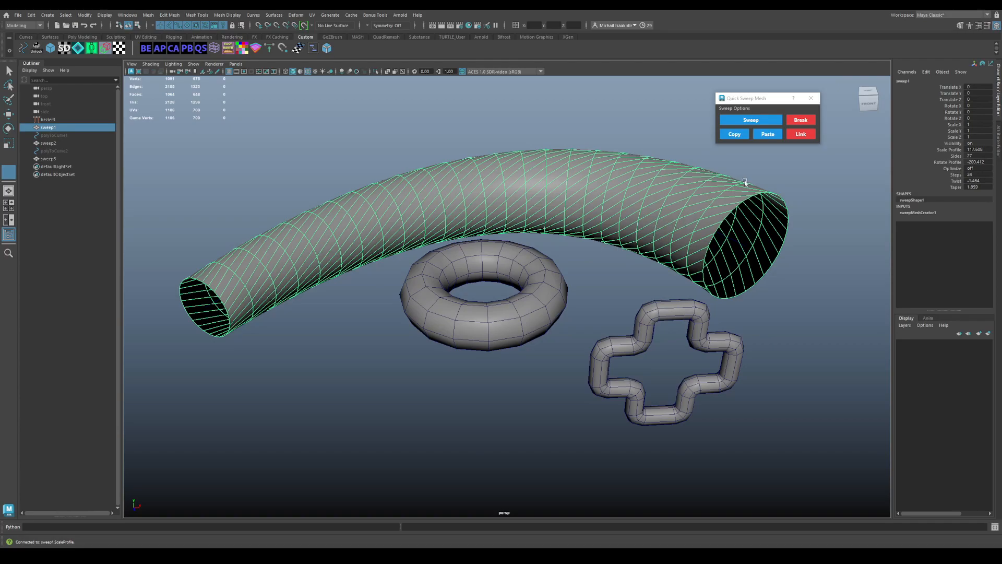
# Reset the long tube's attribute cycle by relinking its sweep connections, and set its Rotate Profile to -371.012
pyautogui.click(800, 134)
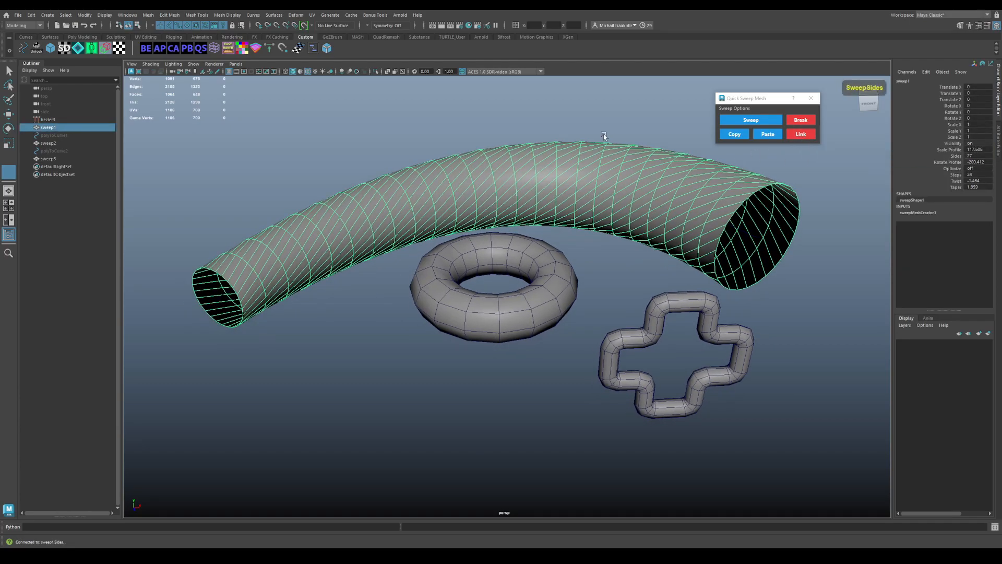
pyautogui.moveTo(601, 134); pyautogui.dragTo(725, 158, button='middle')
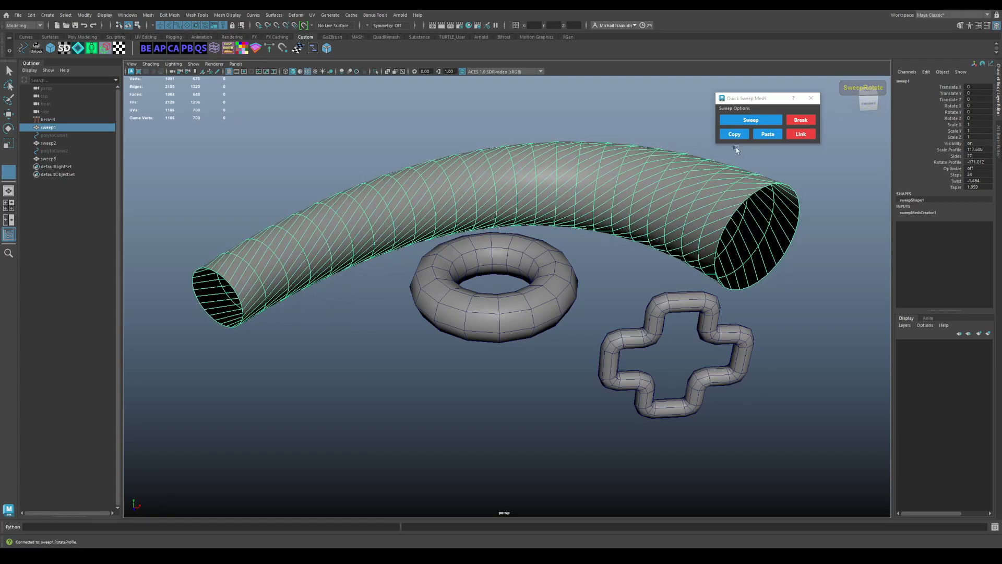
# Relink the long tube's sweep connections again, reduce its radius slightly with SweepRadius, and deselect it
pyautogui.click(803, 138)
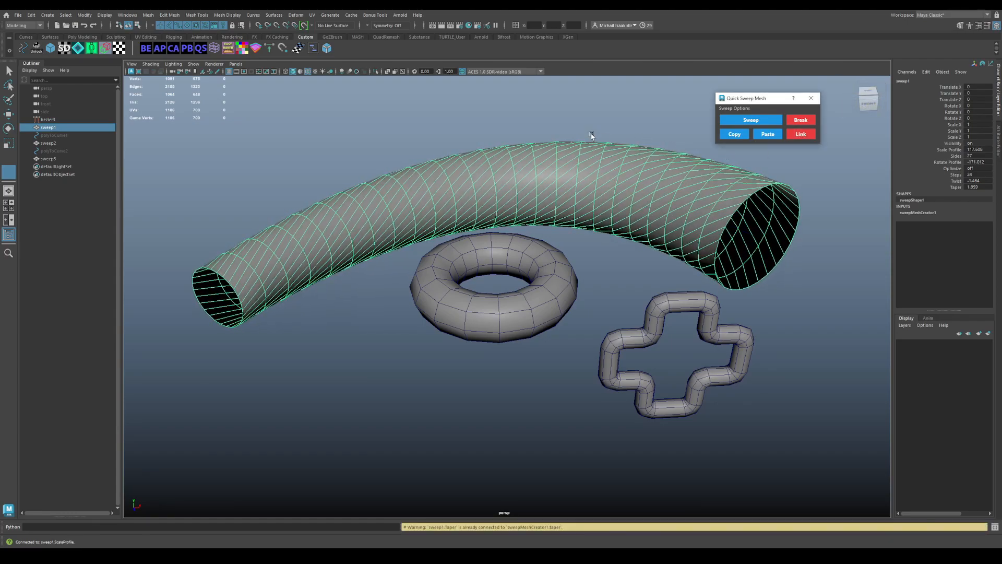
pyautogui.press('t')
pyautogui.moveTo(546, 135); pyautogui.dragTo(523, 160, button='middle')
pyautogui.click(447, 139)
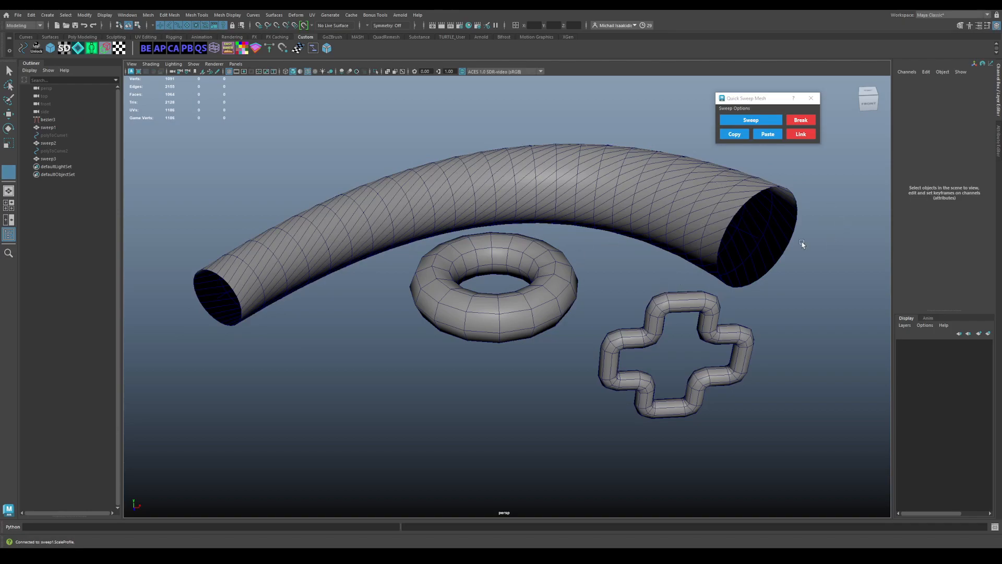
pyautogui.click(996, 137)
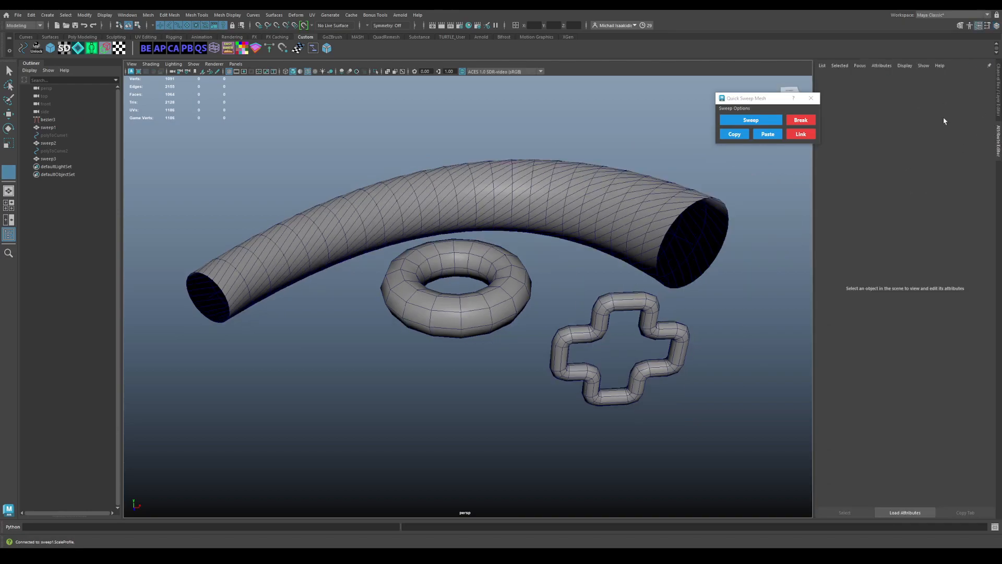
pyautogui.click(996, 102)
pyautogui.click(694, 229)
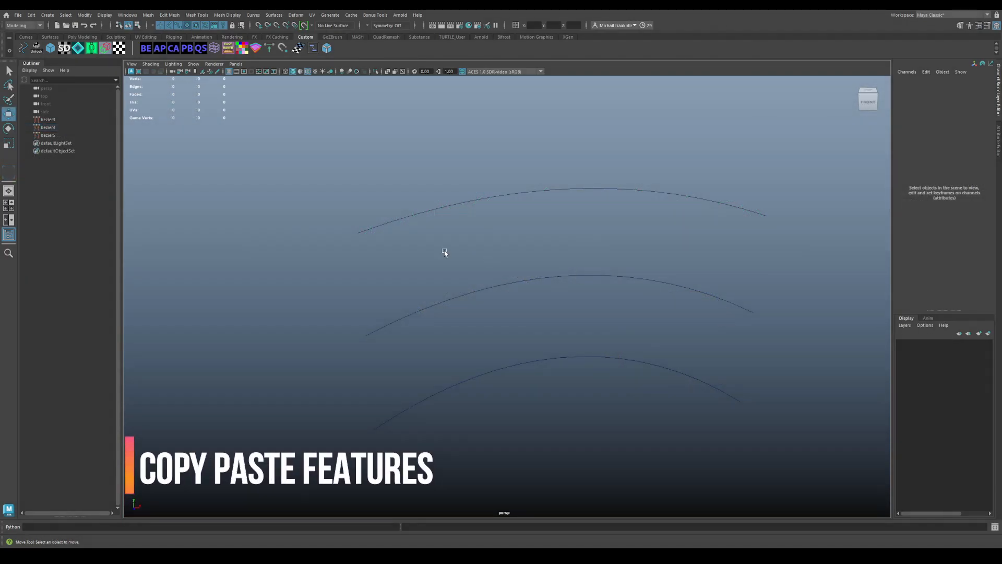
# Sweep the uppermost bezier curve, set its Scale Profile to 103.8, and open the Quick Sweep Mesh window
pyautogui.keyDown('alt'); pyautogui.moveTo(443, 250); pyautogui.dragTo(644, 252, button='middle'); pyautogui.keyUp('alt')
pyautogui.press('w')
pyautogui.click(406, 194)
pyautogui.hotkey('shift', 's')
pyautogui.moveTo(467, 252); pyautogui.dragTo(542, 251, button='middle')
pyautogui.hotkey('ctrl', 'shift', 's')
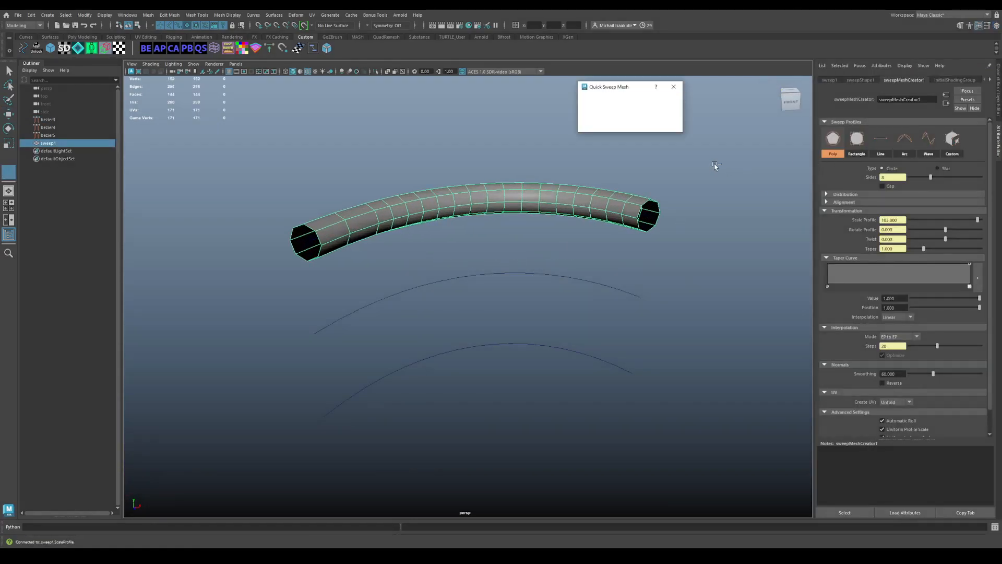
# Break the new sweep's attribute connections and set its Sides to 3 and Twist to 0.681
pyautogui.click(655, 111)
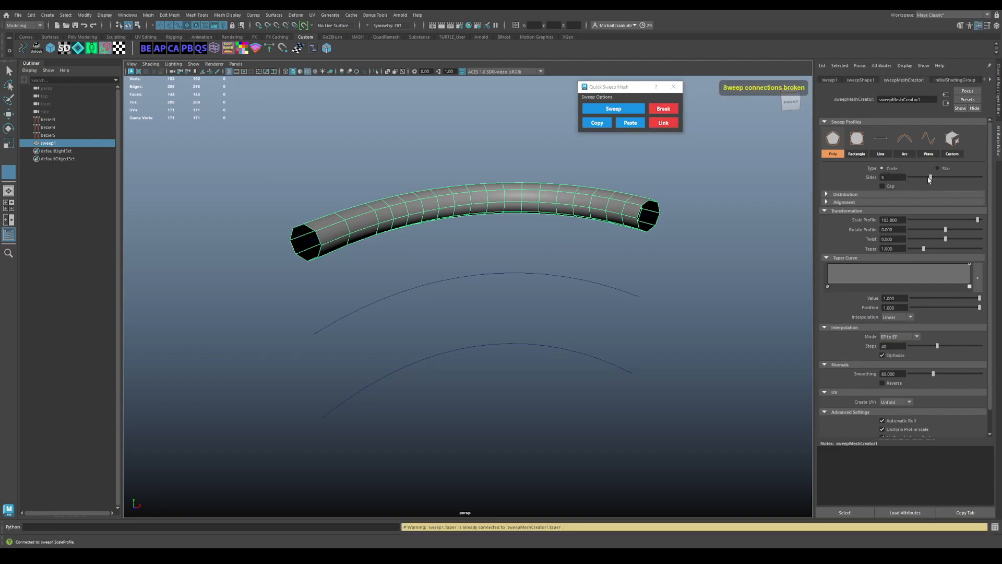
pyautogui.moveTo(929, 178); pyautogui.dragTo(910, 178)
pyautogui.moveTo(945, 239); pyautogui.dragTo(957, 241)
pyautogui.keyDown('alt'); pyautogui.moveTo(543, 269); pyautogui.dragTo(604, 278, button='middle'); pyautogui.keyUp('alt')
pyautogui.press('w')
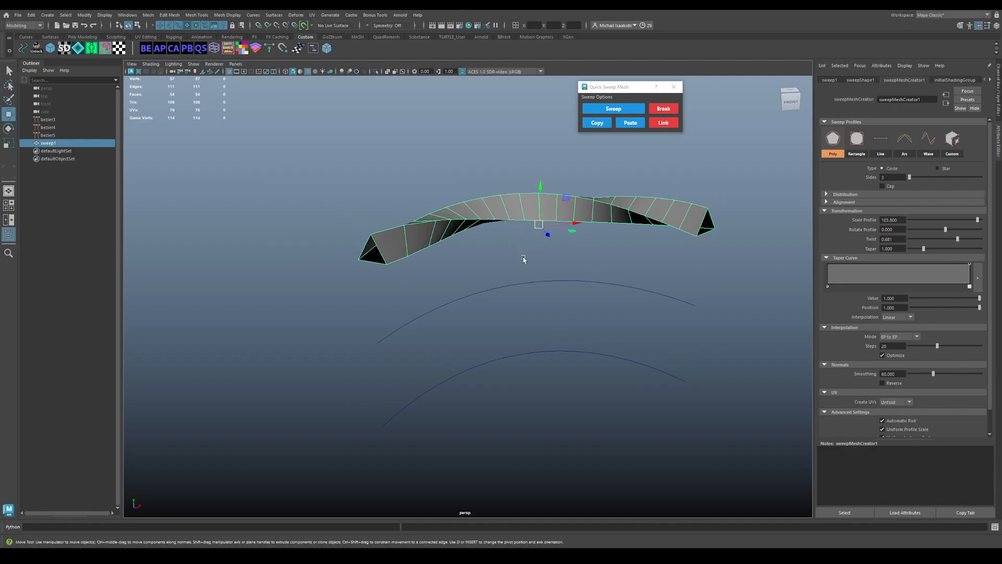
# Select the twisted triangular sweep together with the two lower bezier curves and sweep those curves with the same settings
pyautogui.keyDown('alt'); pyautogui.moveTo(537, 235); pyautogui.dragTo(510, 262); pyautogui.keyUp('alt')
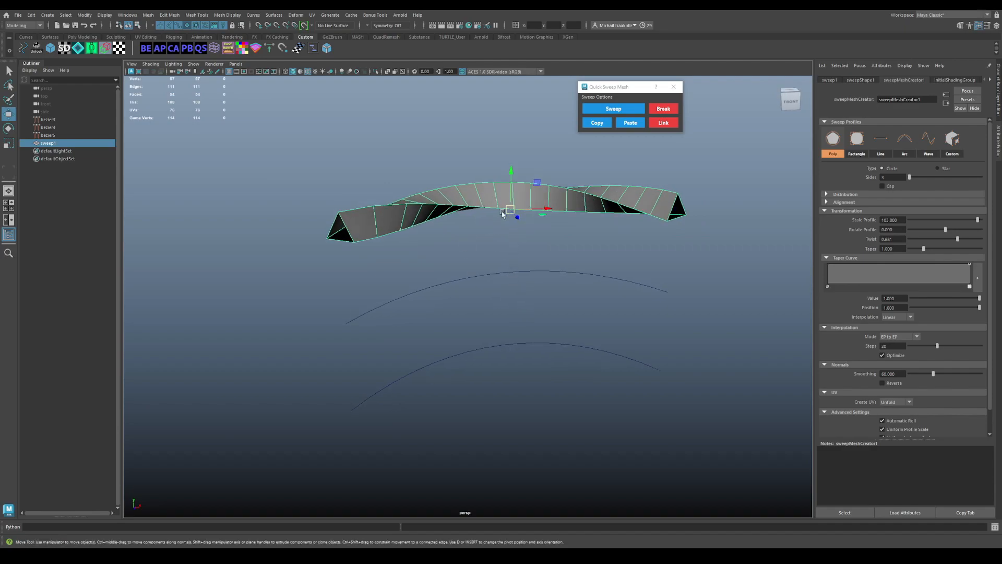
pyautogui.keyDown('shift'); pyautogui.moveTo(481, 262); pyautogui.dragTo(497, 287); pyautogui.keyUp('shift')
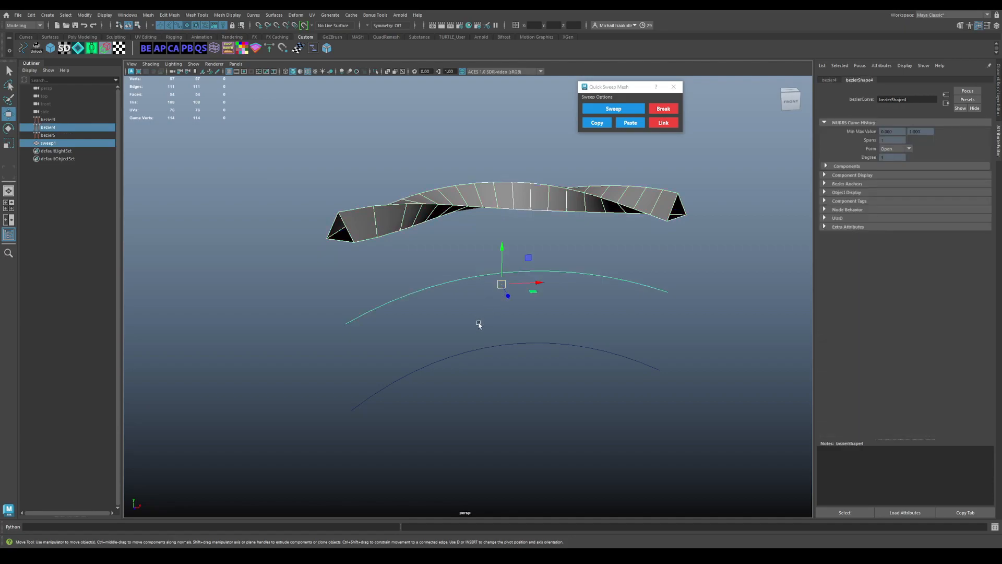
pyautogui.keyDown('shift'); pyautogui.moveTo(477, 324); pyautogui.dragTo(510, 361); pyautogui.keyUp('shift')
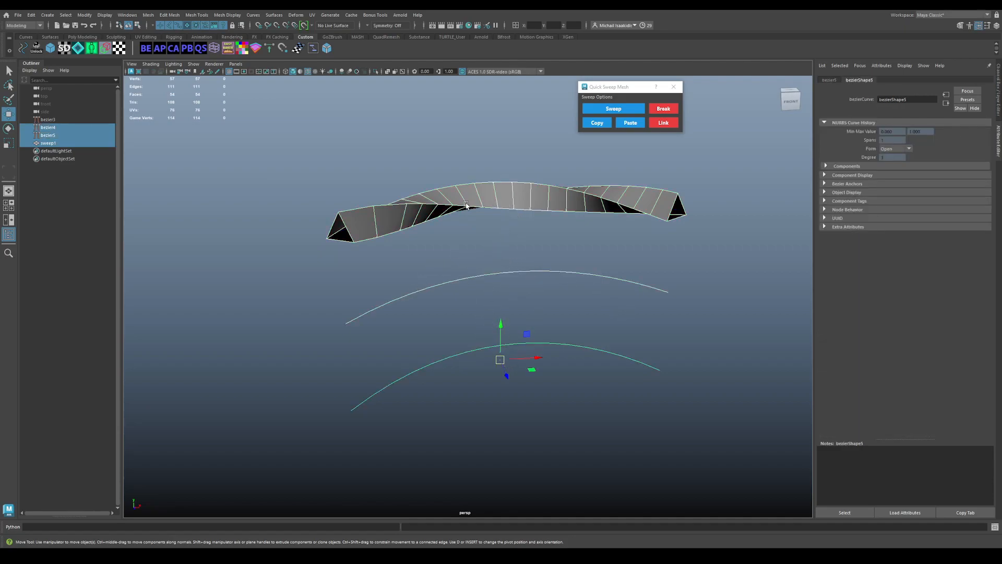
pyautogui.keyDown('alt'); pyautogui.moveTo(566, 250); pyautogui.dragTo(649, 246); pyautogui.keyUp('alt')
pyautogui.press('g')
pyautogui.keyDown('alt'); pyautogui.moveTo(492, 282); pyautogui.dragTo(462, 346); pyautogui.keyUp('alt')
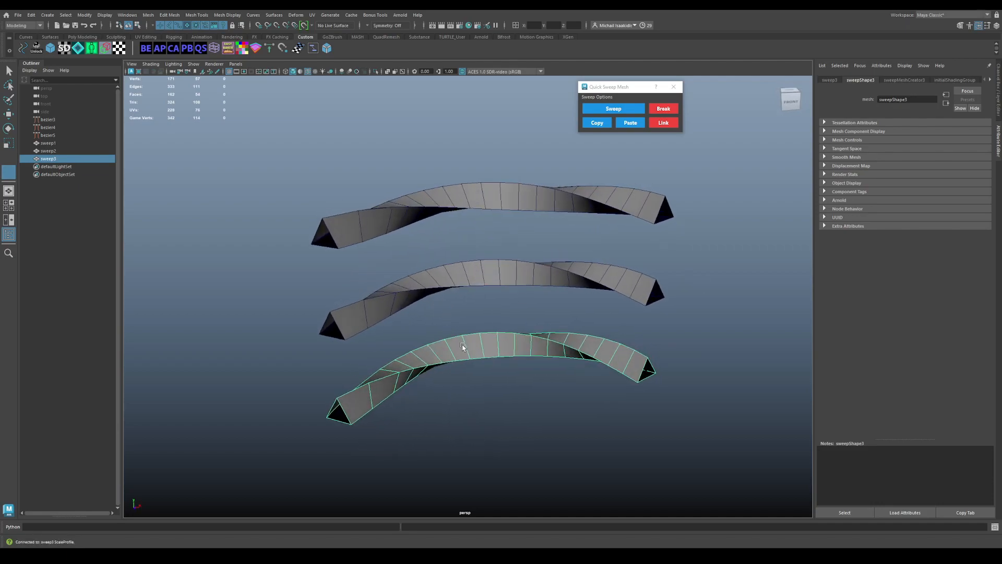
# Increase the Sides of the lowest twisted sweep until it becomes a round tube
pyautogui.keyDown('alt'); pyautogui.moveTo(568, 292); pyautogui.dragTo(499, 270); pyautogui.keyUp('alt')
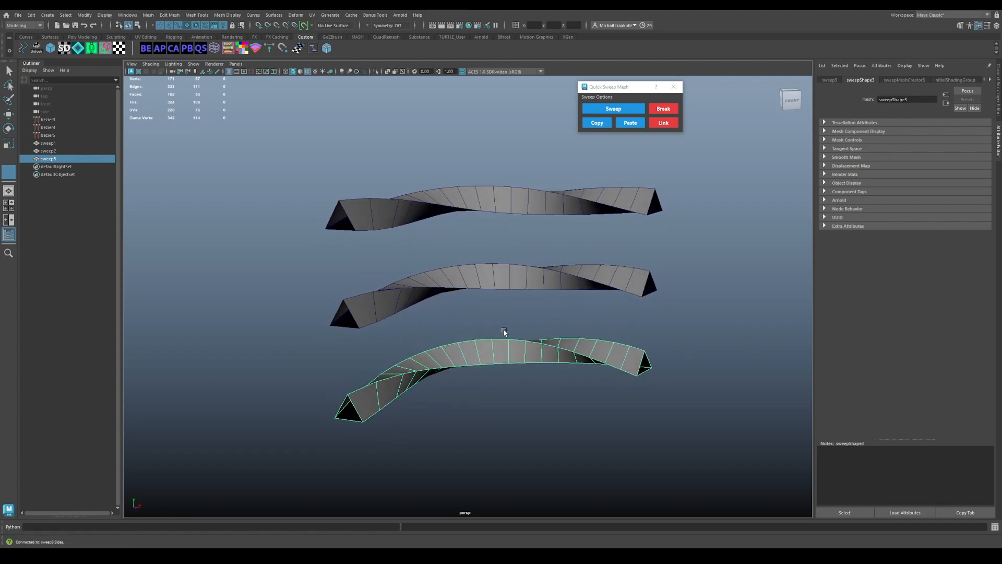
pyautogui.press('s')
pyautogui.moveTo(489, 304); pyautogui.dragTo(550, 300, button='middle')
pyautogui.keyDown('alt'); pyautogui.moveTo(466, 315); pyautogui.dragTo(651, 294, button='middle'); pyautogui.keyUp('alt')
pyautogui.press('r')
# Add the middle and uppermost sweeps to the selection and apply the round tube's settings to both
pyautogui.keyDown('shift'); pyautogui.click(529, 259); pyautogui.keyUp('shift')
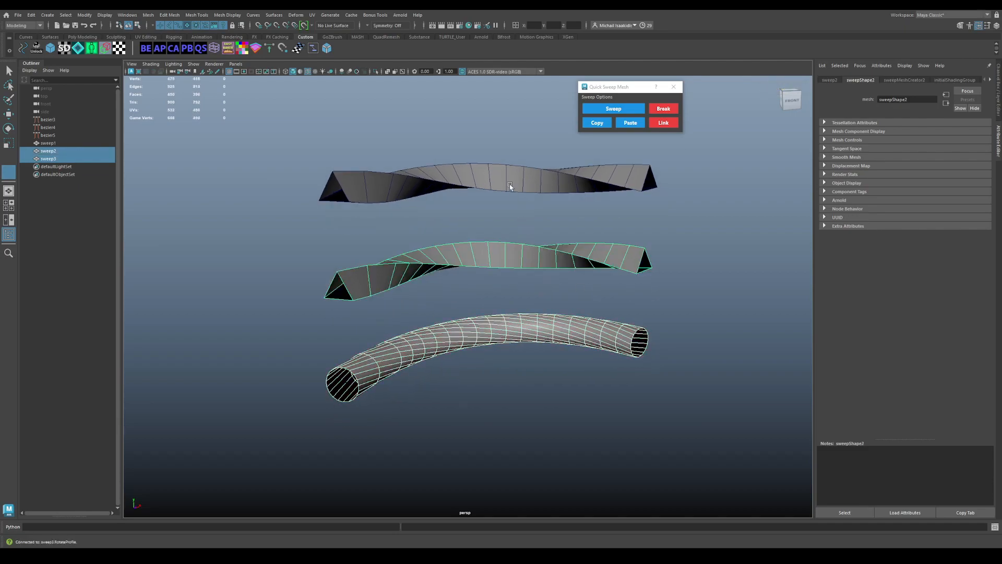
pyautogui.keyDown('shift'); pyautogui.click(509, 186); pyautogui.keyUp('shift')
pyautogui.press('r')
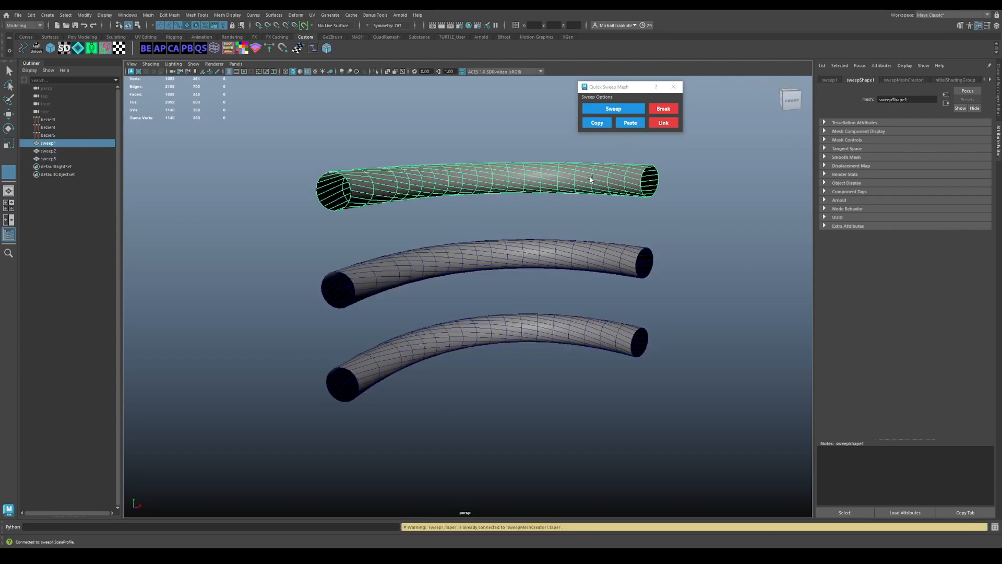
pyautogui.moveTo(492, 207)
pyautogui.keyDown('alt'); pyautogui.mouseDown()
pyautogui.moveTo(493, 233)
pyautogui.moveTo(481, 238)
pyautogui.moveTo(510, 207)
pyautogui.mouseUp(); pyautogui.keyUp('alt')
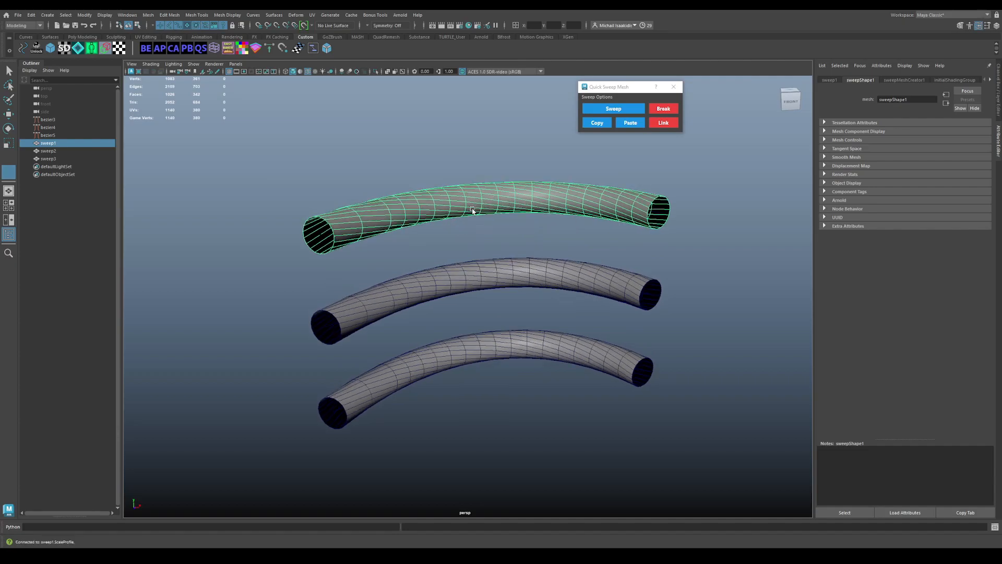
pyautogui.keyDown('alt'); pyautogui.moveTo(489, 217); pyautogui.dragTo(504, 240); pyautogui.keyUp('alt')
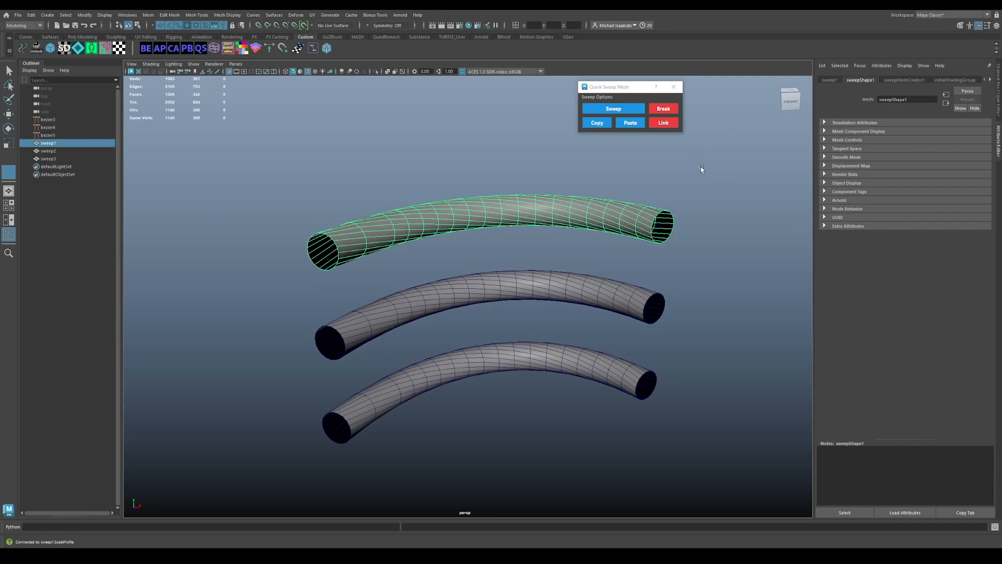
pyautogui.moveTo(554, 171); pyautogui.dragTo(584, 159, button='middle')
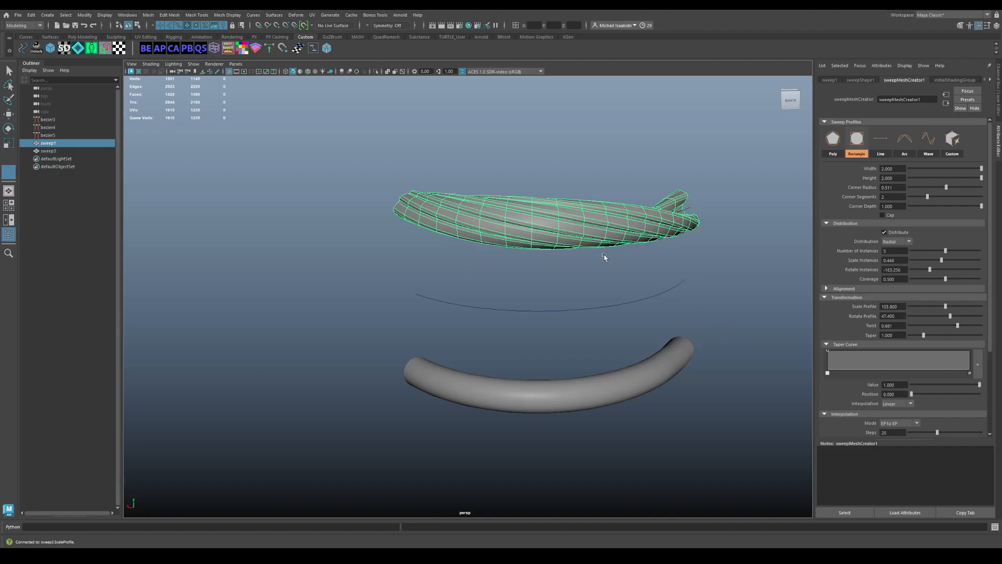
# Toggle Distribute off and on for the twisted uppermost sweep, and copy its settings to the middle curve and lower tube
pyautogui.click(898, 233)
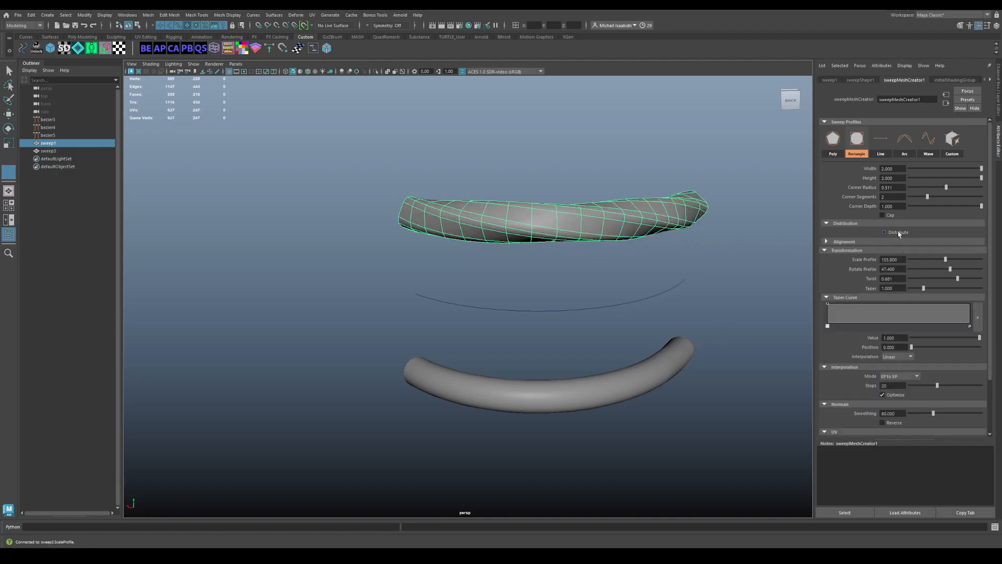
pyautogui.click(899, 234)
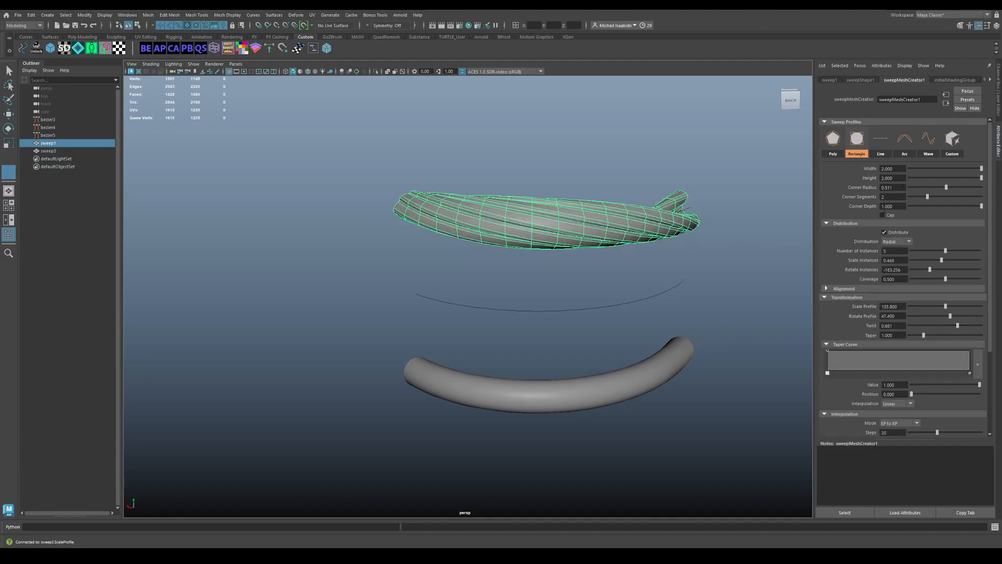
pyautogui.keyDown('alt'); pyautogui.moveTo(671, 262); pyautogui.dragTo(618, 287); pyautogui.keyUp('alt')
pyautogui.keyDown('shift'); pyautogui.click(605, 295); pyautogui.keyUp('shift')
pyautogui.keyDown('shift'); pyautogui.click(631, 375); pyautogui.keyUp('shift')
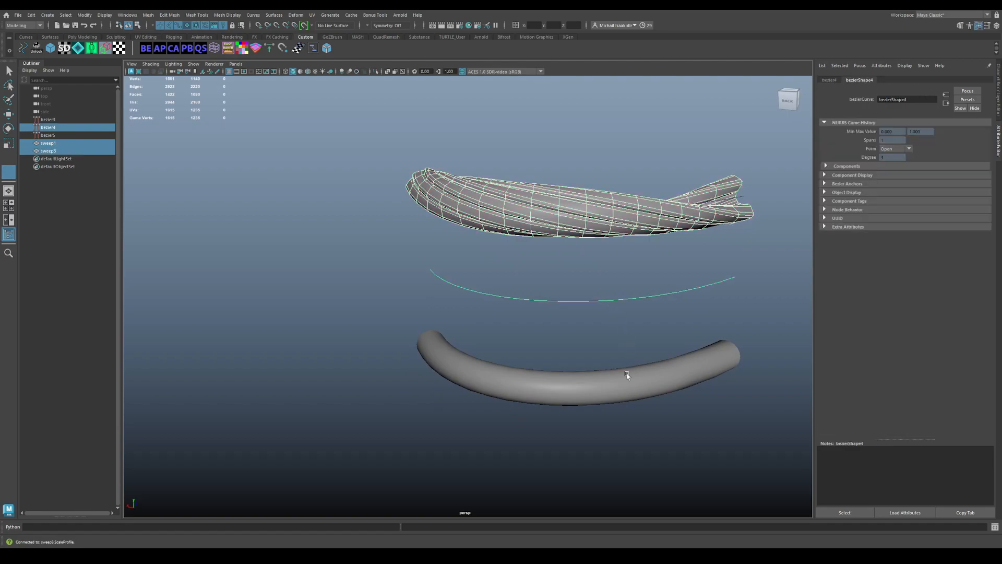
pyautogui.keyDown('alt'); pyautogui.moveTo(609, 336); pyautogui.dragTo(668, 343); pyautogui.keyUp('alt')
pyautogui.press('g')
pyautogui.click(624, 337)
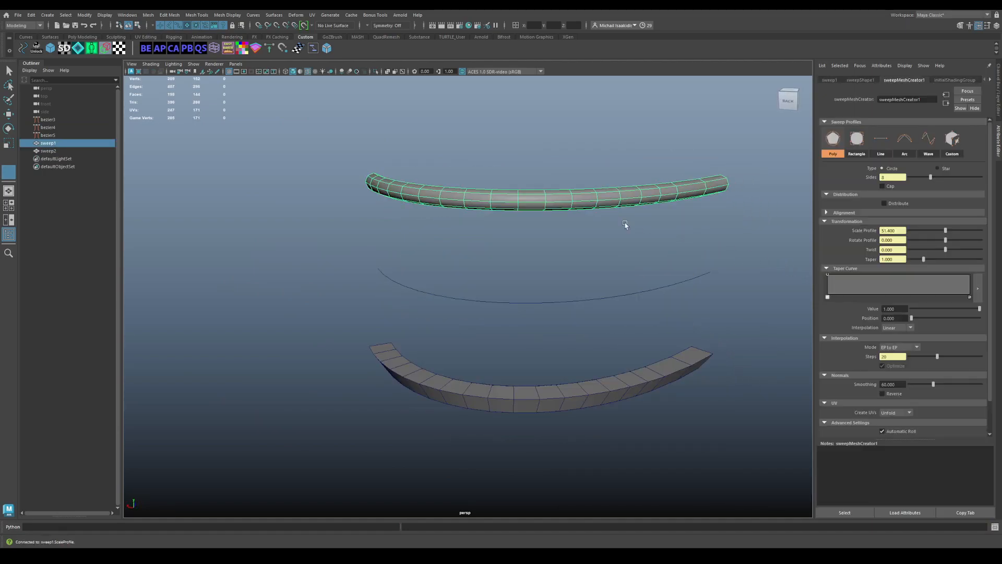
# Add seven alternating low and high points along the uppermost sweep's Taper Curve
pyautogui.click(845, 288)
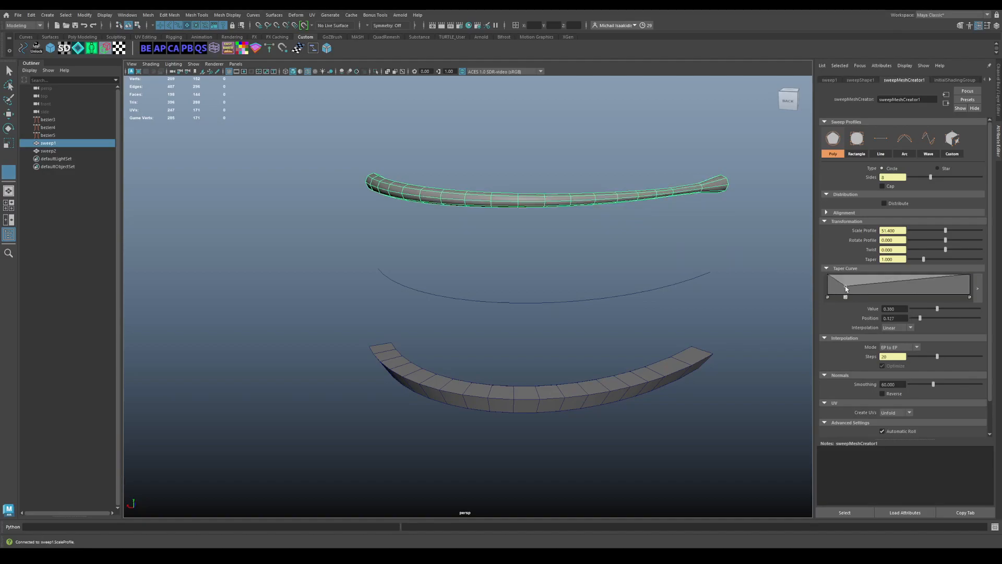
pyautogui.click(863, 279)
pyautogui.click(882, 288)
pyautogui.click(902, 277)
pyautogui.click(924, 287)
pyautogui.click(942, 278)
pyautogui.click(957, 287)
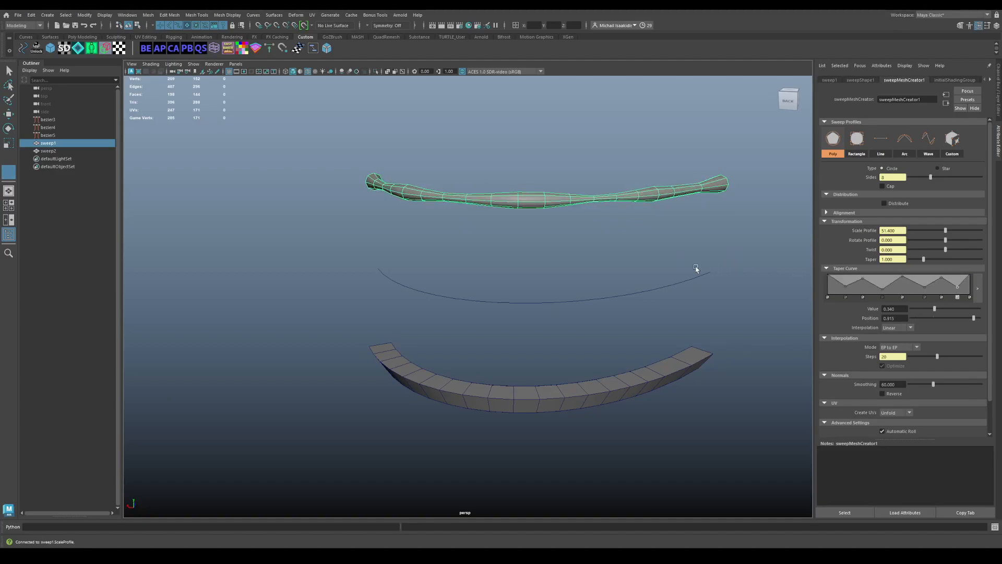
# Copy the tapered sweep's settings to the middle curve and lower square sweep, and check the middle sweep's creator attributes
pyautogui.keyDown('shift'); pyautogui.click(529, 300); pyautogui.keyUp('shift')
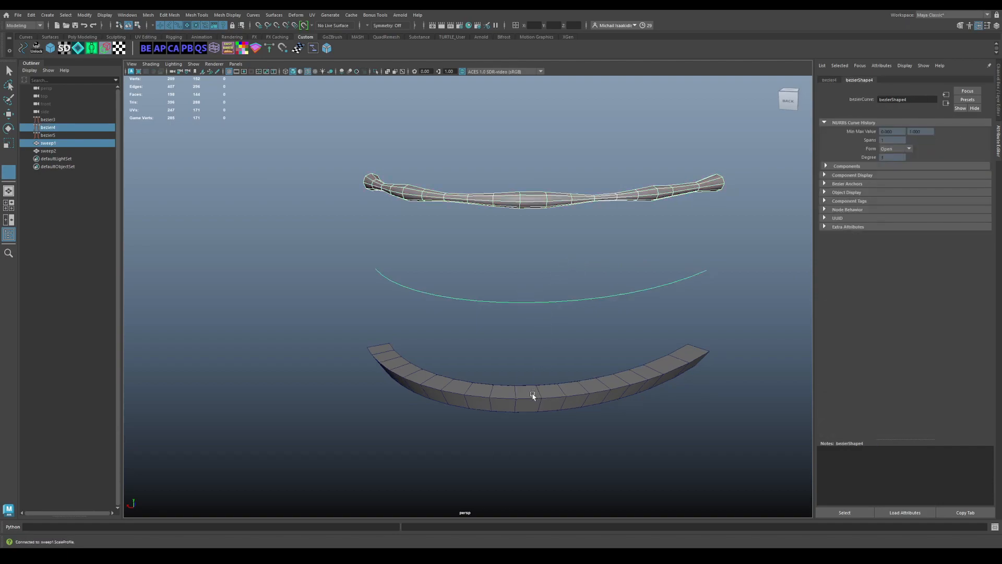
pyautogui.keyDown('shift'); pyautogui.click(532, 395); pyautogui.keyUp('shift')
pyautogui.keyDown('alt'); pyautogui.moveTo(540, 351); pyautogui.dragTo(553, 353, button='middle'); pyautogui.keyUp('alt')
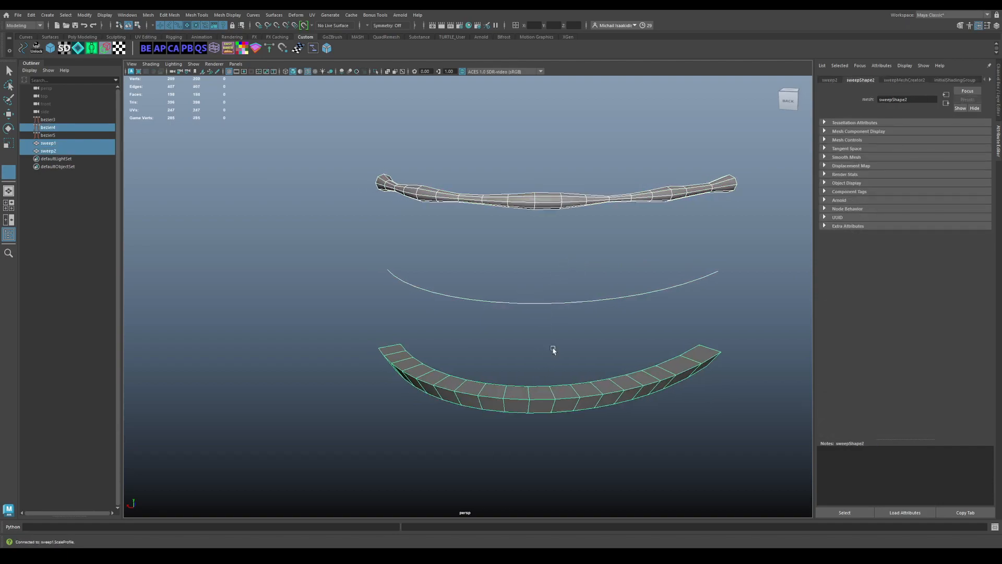
pyautogui.press('g')
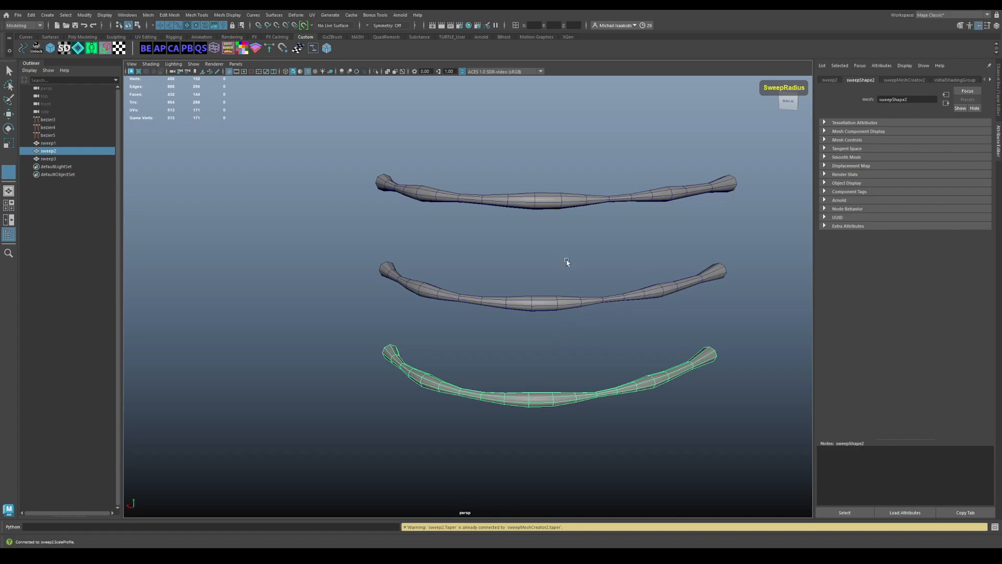
pyautogui.click(552, 306)
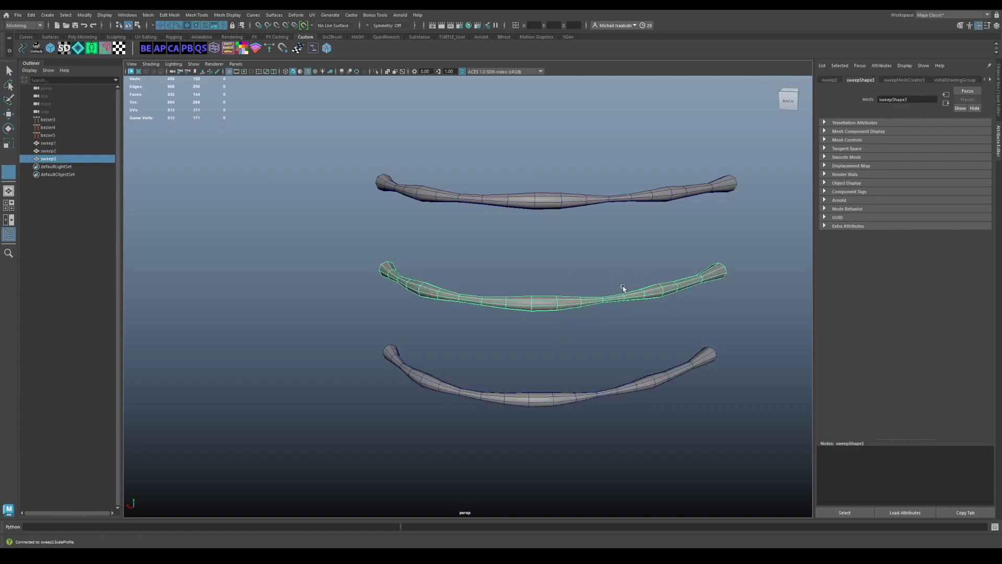
pyautogui.click(900, 80)
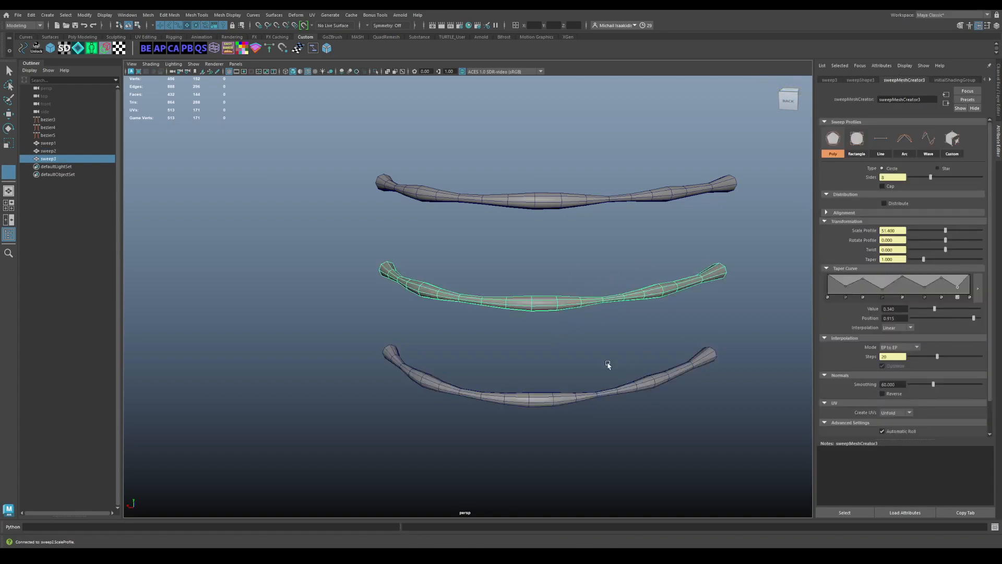
pyautogui.click(572, 396)
pyautogui.click(612, 299)
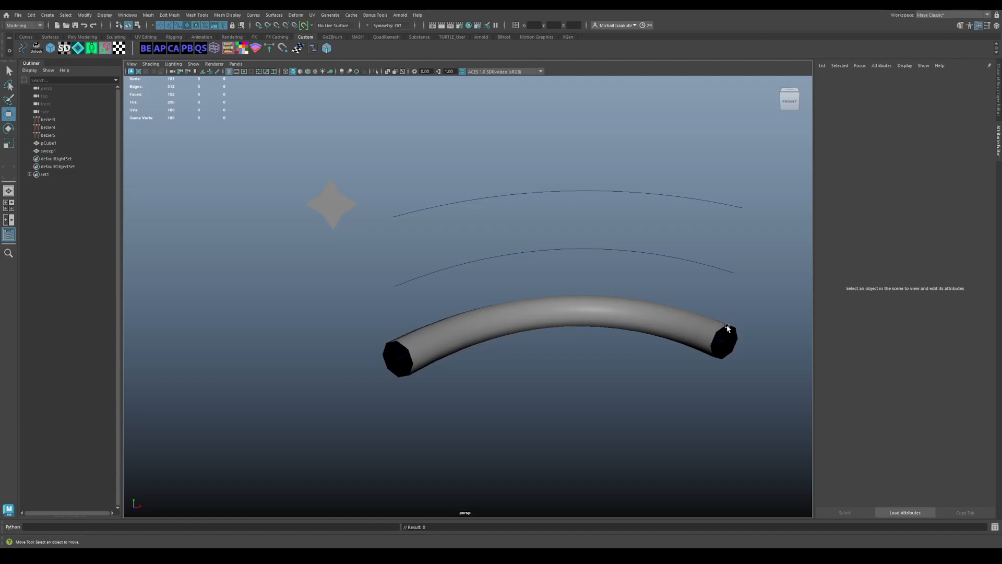
# Sweep the uppermost bezier curve into a tube with a Scale Profile of 94.6
pyautogui.keyDown('alt'); pyautogui.moveTo(411, 195); pyautogui.dragTo(409, 209); pyautogui.keyUp('alt')
pyautogui.click(410, 210)
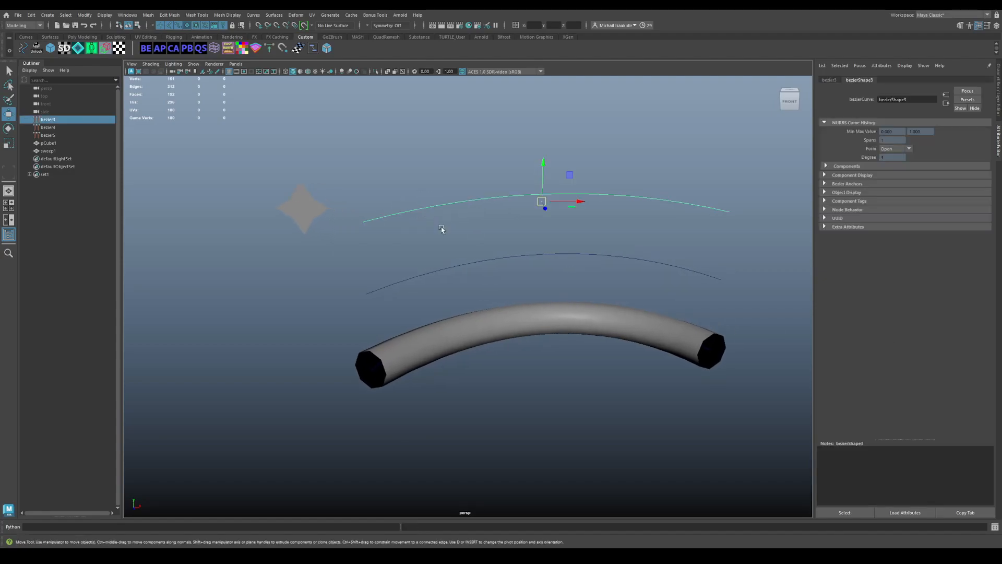
pyautogui.press('s')
pyautogui.moveTo(442, 230); pyautogui.dragTo(578, 235, button='middle')
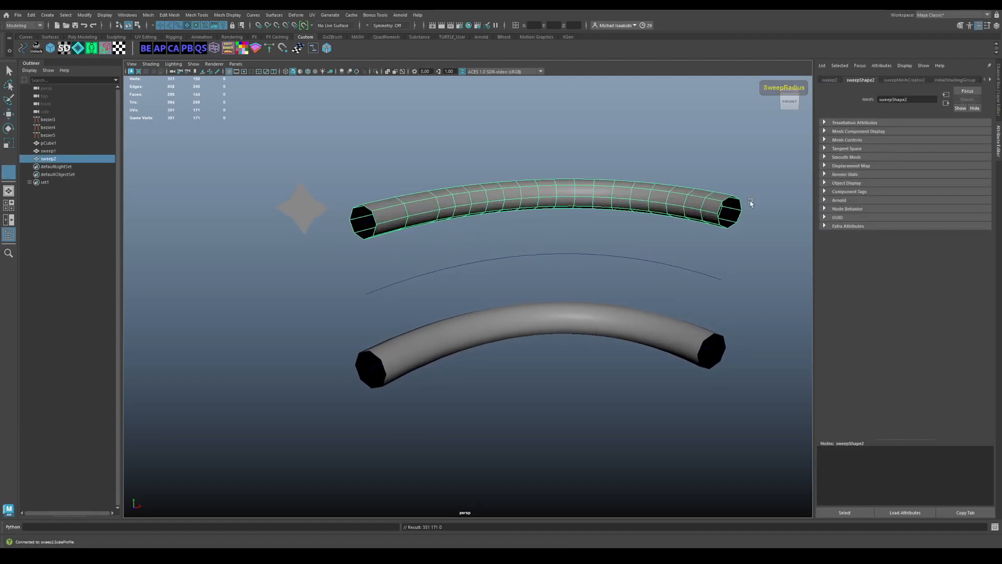
# Give the uppermost sweep a custom Poly Face profile using the eight faces of the star mesh
pyautogui.click(904, 81)
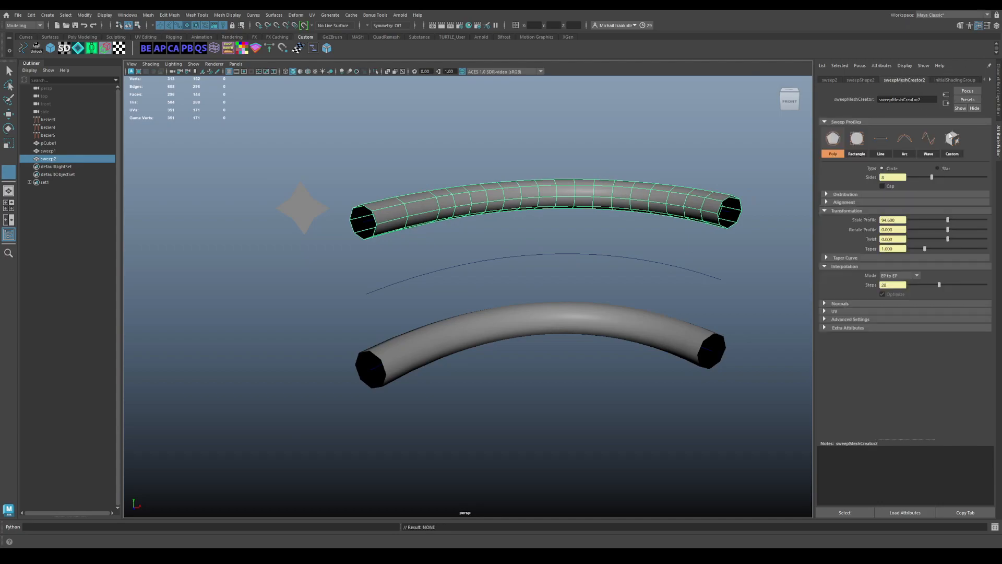
pyautogui.click(952, 139)
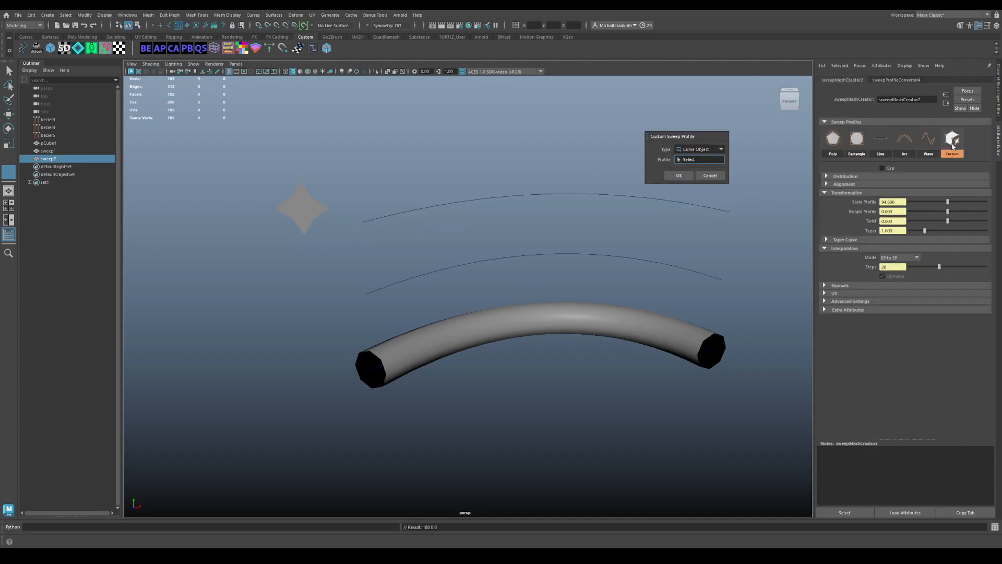
pyautogui.click(697, 151)
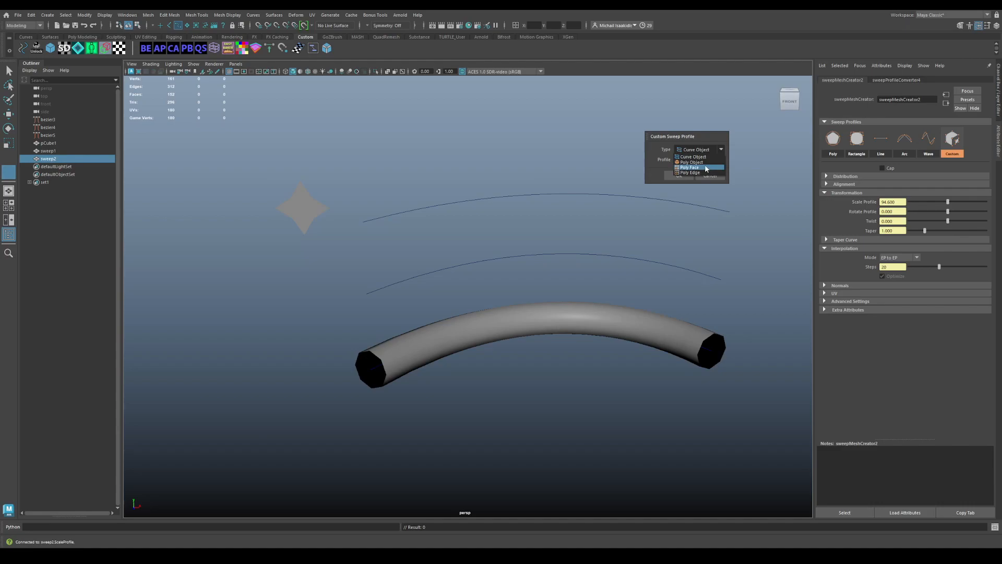
pyautogui.click(690, 167)
pyautogui.click(306, 208)
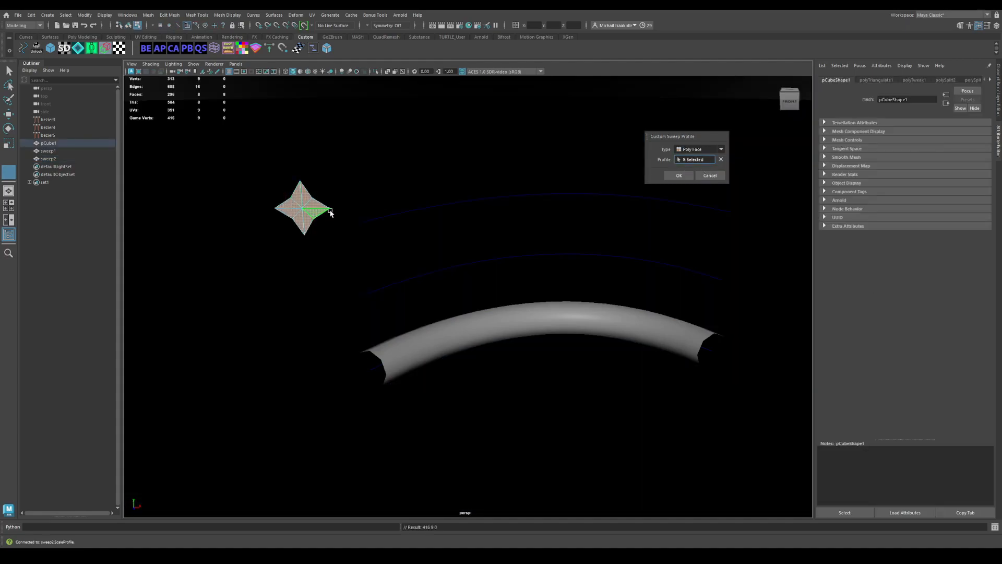
pyautogui.scroll(-10, 387, 207)
pyautogui.click(254, 162)
pyautogui.keyDown('alt'); pyautogui.moveTo(253, 161); pyautogui.dragTo(376, 255, button='right'); pyautogui.keyUp('alt')
pyautogui.click(418, 271)
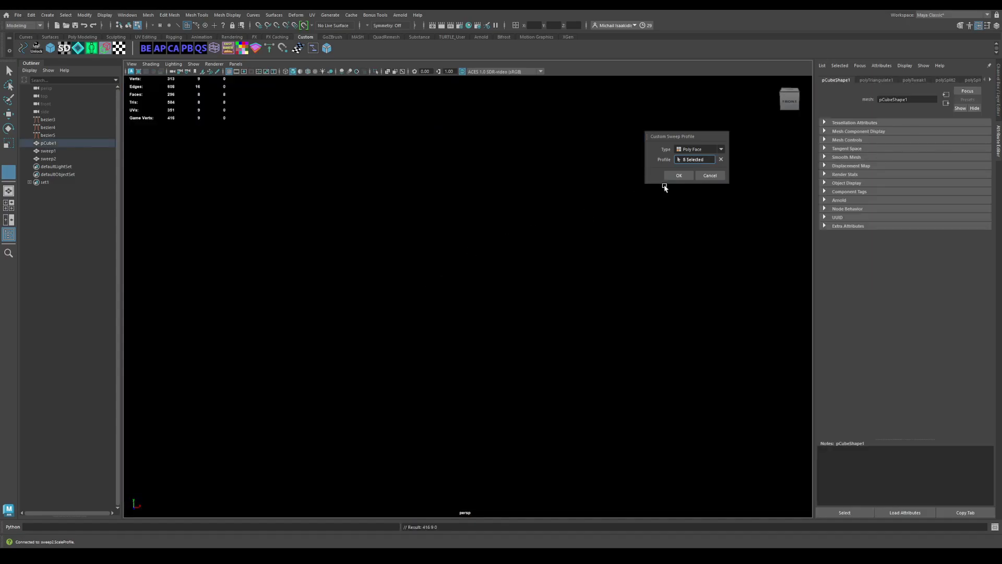
pyautogui.click(679, 175)
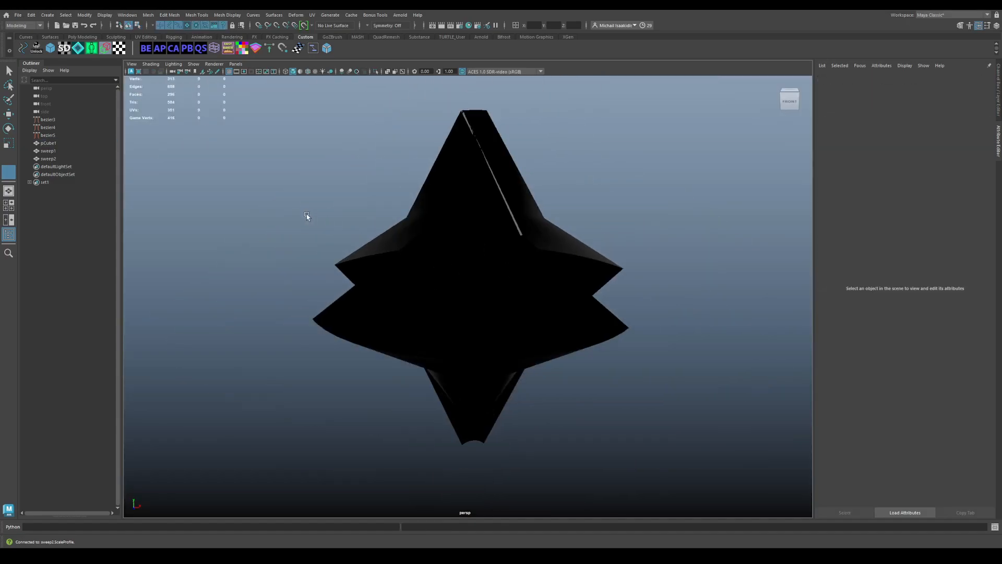
# Select the oversized star-shaped sweep and reduce its Scale Profile to 1
pyautogui.click(401, 244)
pyautogui.press('r')
pyautogui.moveTo(578, 205); pyautogui.dragTo(535, 234, button='middle')
pyautogui.press('f')
pyautogui.keyDown('alt'); pyautogui.moveTo(451, 254); pyautogui.dragTo(512, 170, button='middle'); pyautogui.keyUp('alt')
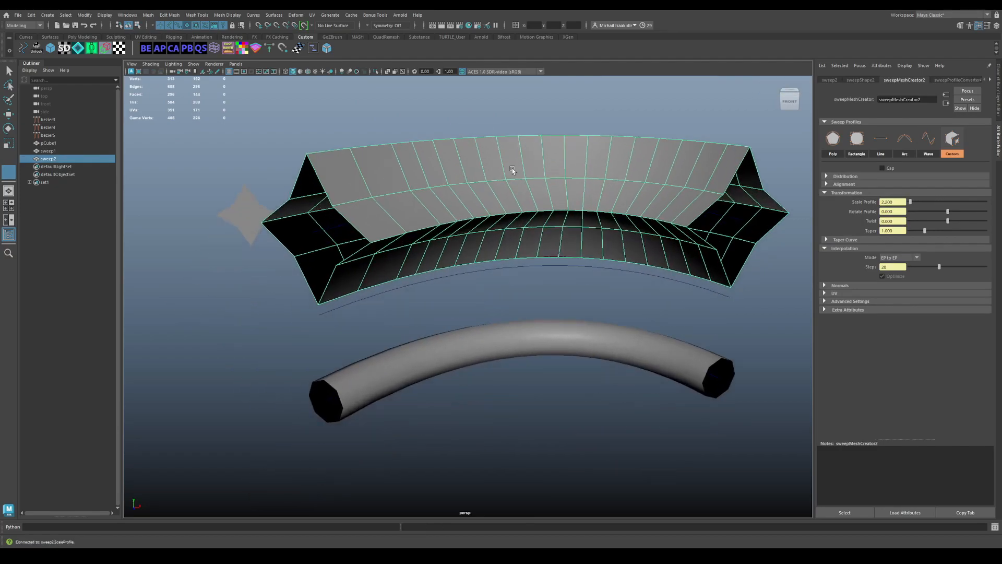
pyautogui.keyDown('alt'); pyautogui.moveTo(512, 170); pyautogui.dragTo(452, 173, button='right'); pyautogui.keyUp('alt')
pyautogui.keyDown('alt'); pyautogui.moveTo(452, 174); pyautogui.dragTo(452, 172); pyautogui.keyUp('alt')
pyautogui.moveTo(474, 168); pyautogui.dragTo(548, 151, button='middle')
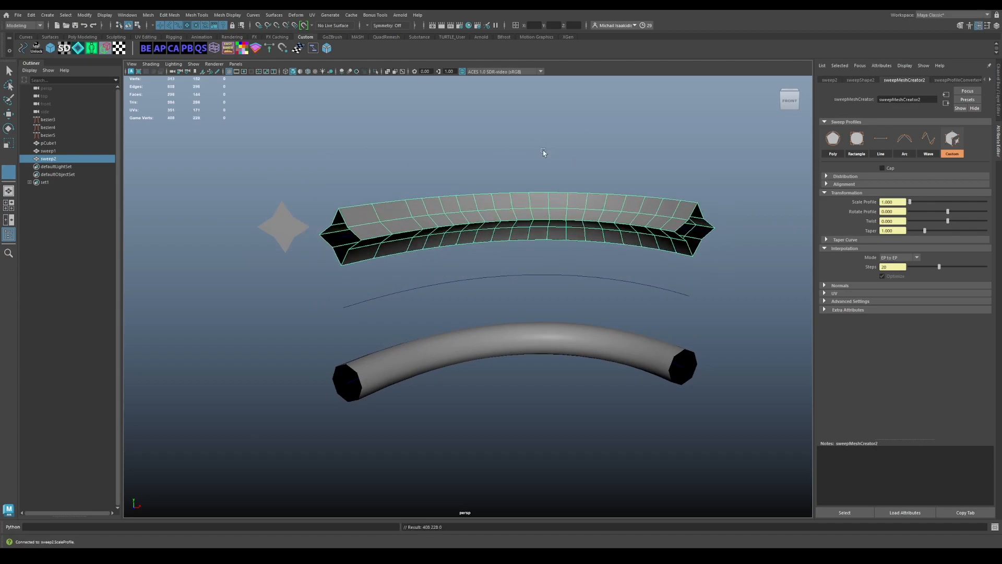
pyautogui.press('w')
# Add the middle curve and lower tube to the selection and copy the star sweep's settings to them
pyautogui.keyDown('alt'); pyautogui.moveTo(494, 155); pyautogui.dragTo(481, 175); pyautogui.keyUp('alt')
pyautogui.keyDown('alt'); pyautogui.moveTo(475, 211); pyautogui.dragTo(493, 194, button='middle'); pyautogui.keyUp('alt')
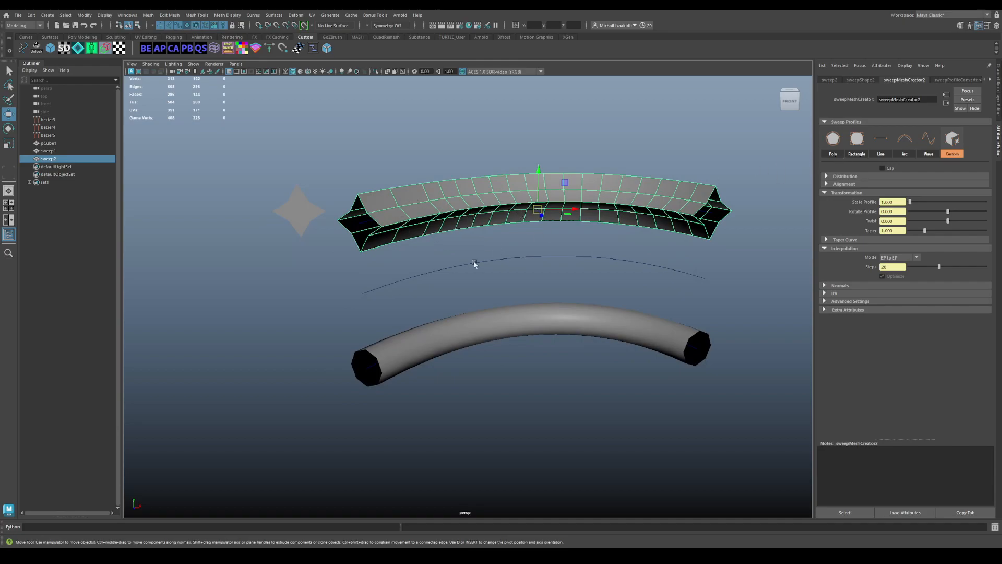
pyautogui.keyDown('shift'); pyautogui.click(441, 264); pyautogui.keyUp('shift')
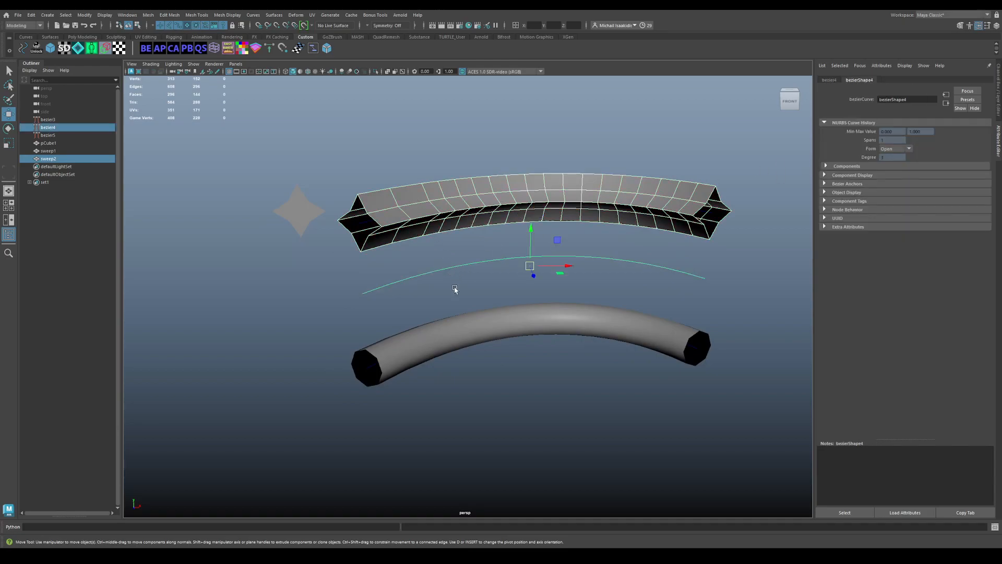
pyautogui.keyDown('shift'); pyautogui.click(448, 340); pyautogui.keyUp('shift')
pyautogui.keyDown('alt'); pyautogui.moveTo(395, 312); pyautogui.dragTo(371, 316, button='middle'); pyautogui.keyUp('alt')
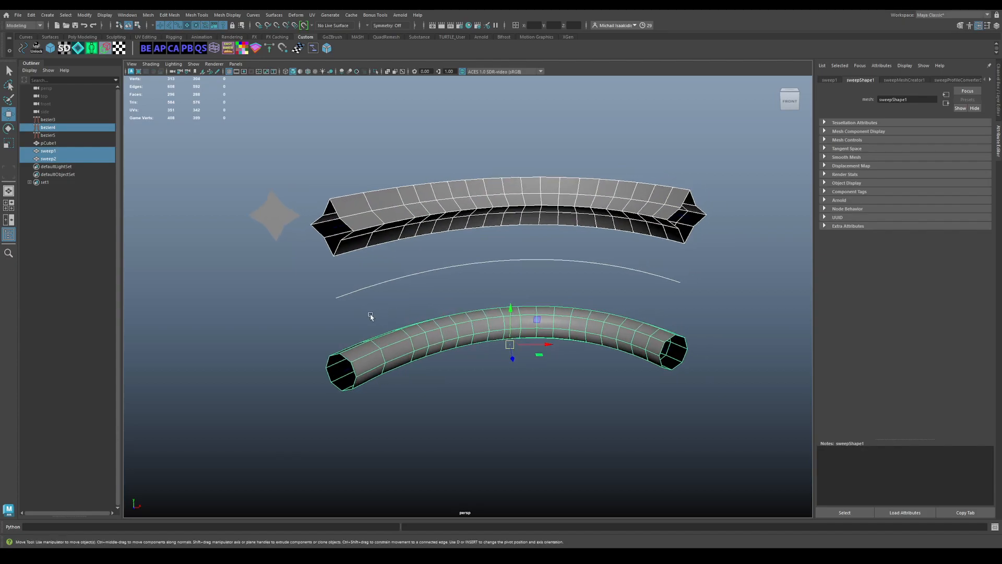
pyautogui.press('g')
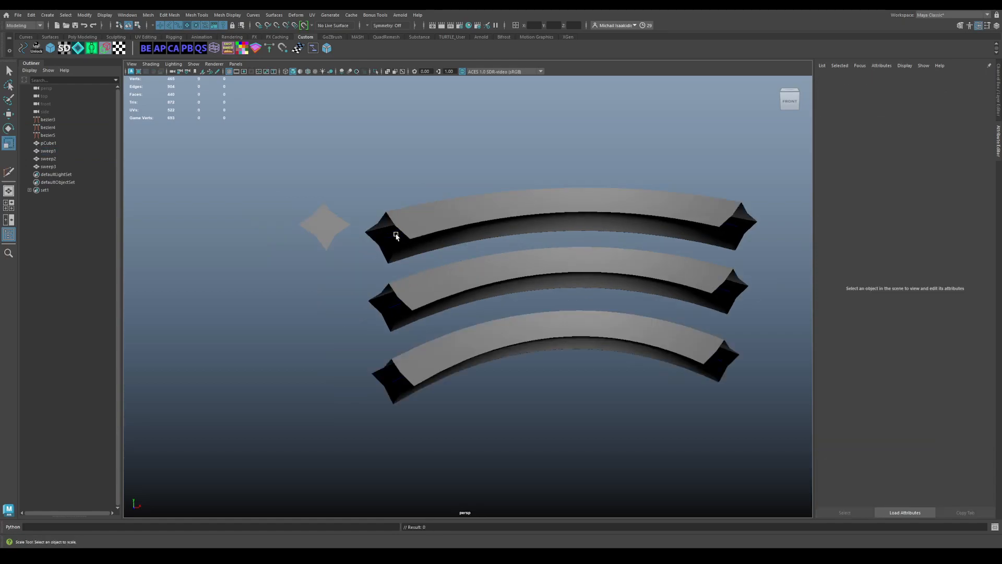
# Select the star profile mesh, switch to vertex selection, and choose vertices along its vertical and horizontal axes
pyautogui.click(340, 231)
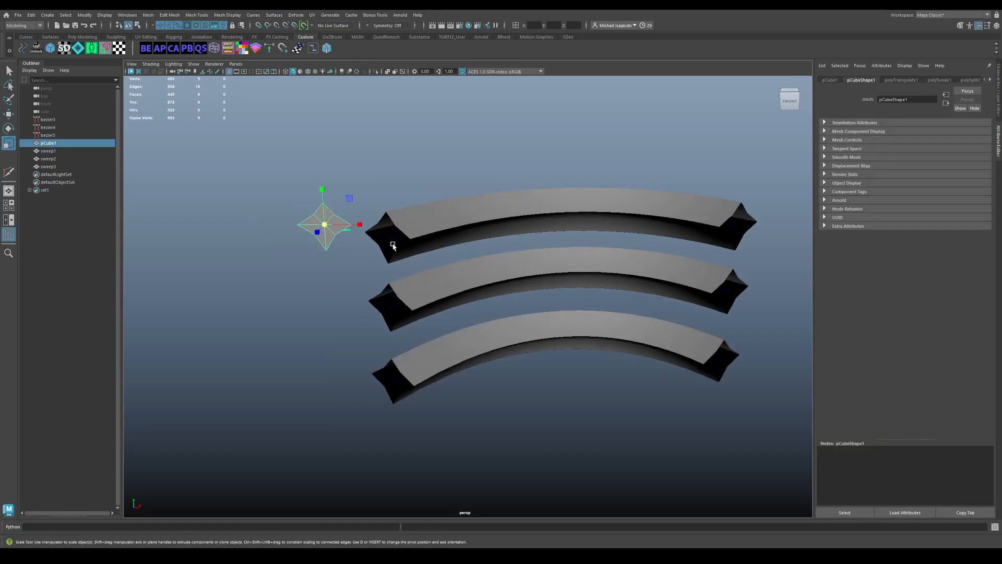
pyautogui.moveTo(337, 212); pyautogui.dragTo(273, 205, button='right')
pyautogui.moveTo(302, 190); pyautogui.dragTo(337, 256)
pyautogui.keyDown('shift'); pyautogui.moveTo(344, 211); pyautogui.dragTo(296, 232); pyautogui.keyUp('shift')
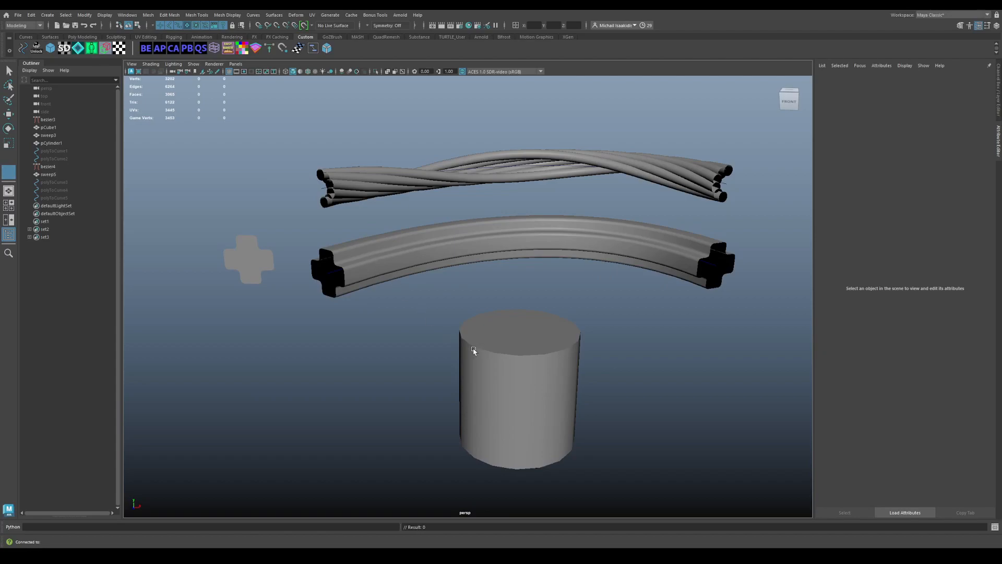
# Try copying the middle cross-shaped sweep's settings to the cylinder's top faces, and delete the resulting ring-shaped sweep
pyautogui.click(387, 263)
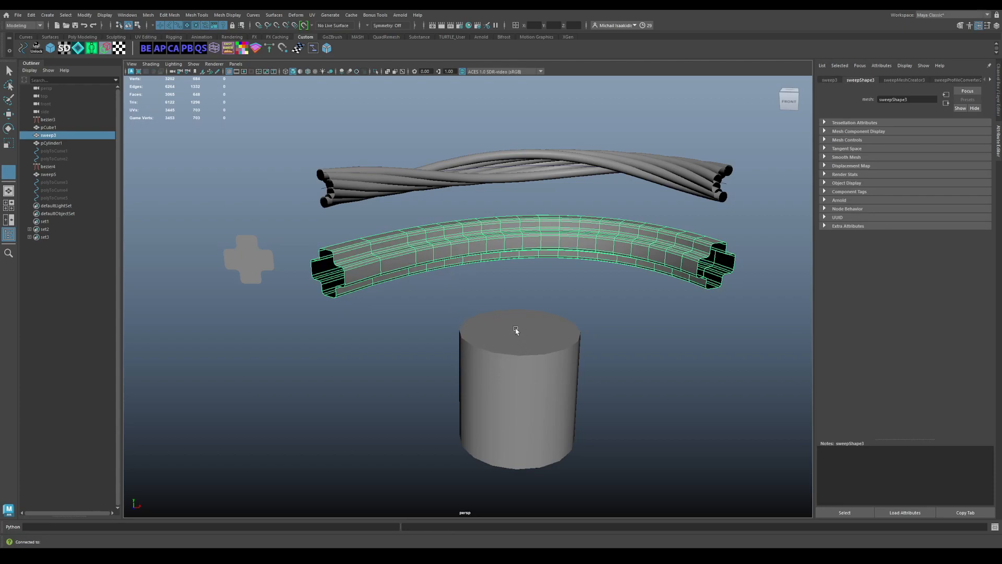
pyautogui.rightClick(518, 340)
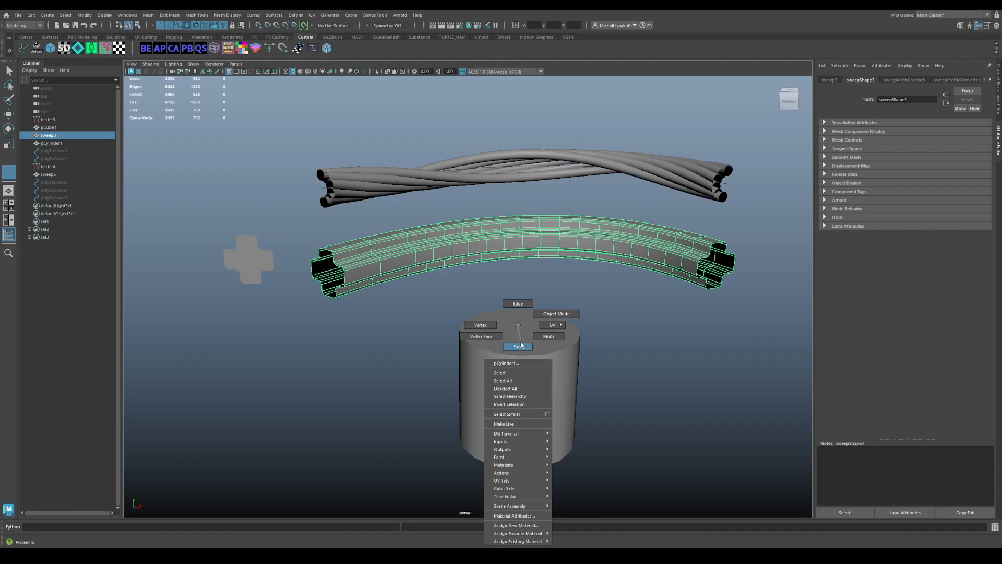
pyautogui.click(520, 347)
pyautogui.moveTo(510, 352)
pyautogui.mouseDown()
pyautogui.moveTo(486, 323)
pyautogui.moveTo(563, 334)
pyautogui.moveTo(521, 344)
pyautogui.mouseUp()
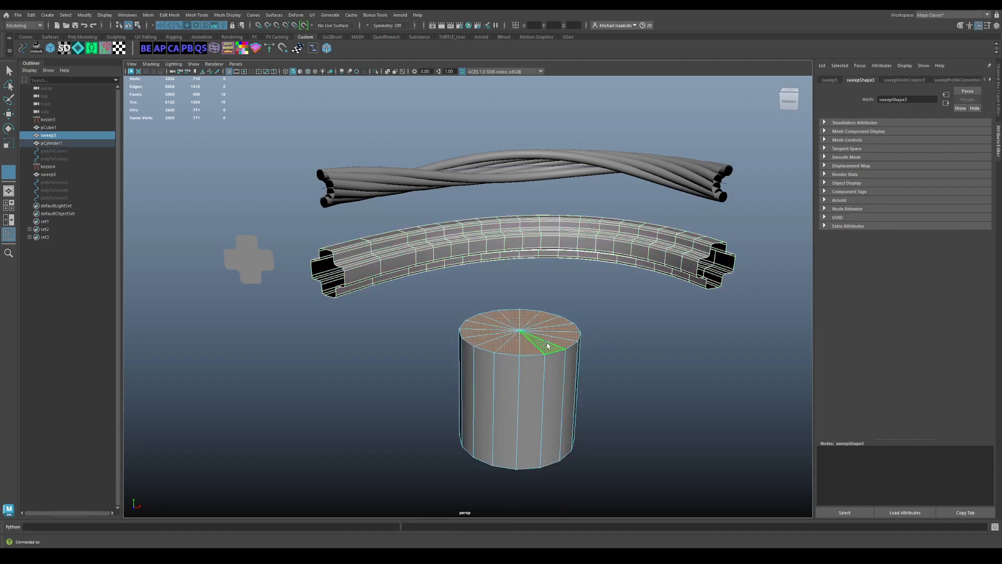
pyautogui.press('s')
pyautogui.moveTo(618, 355)
pyautogui.keyDown('alt'); pyautogui.mouseDown()
pyautogui.moveTo(630, 345)
pyautogui.moveTo(600, 349)
pyautogui.moveTo(610, 352)
pyautogui.mouseUp(); pyautogui.keyUp('alt')
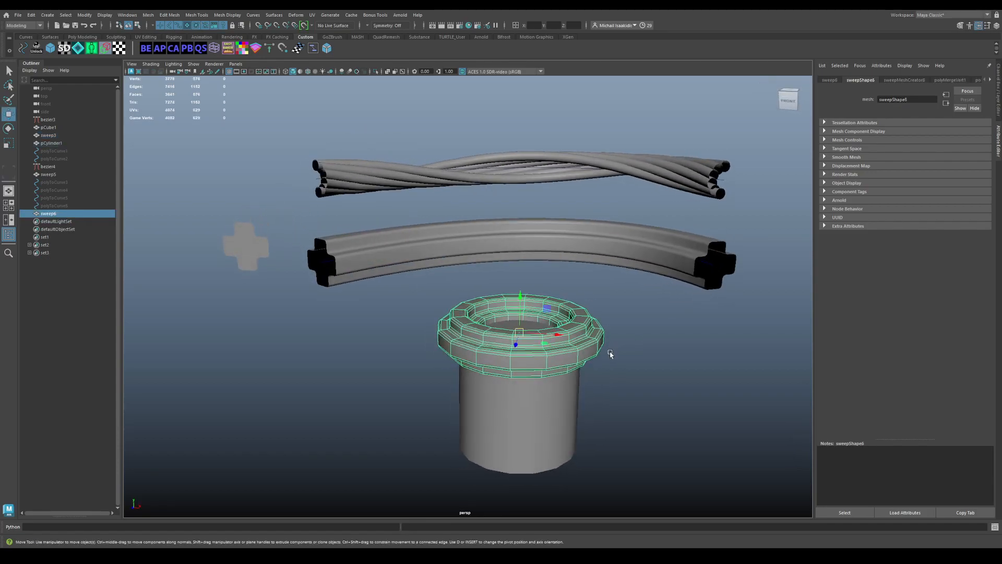
pyautogui.press('Delete')
pyautogui.press('w')
pyautogui.click(539, 354)
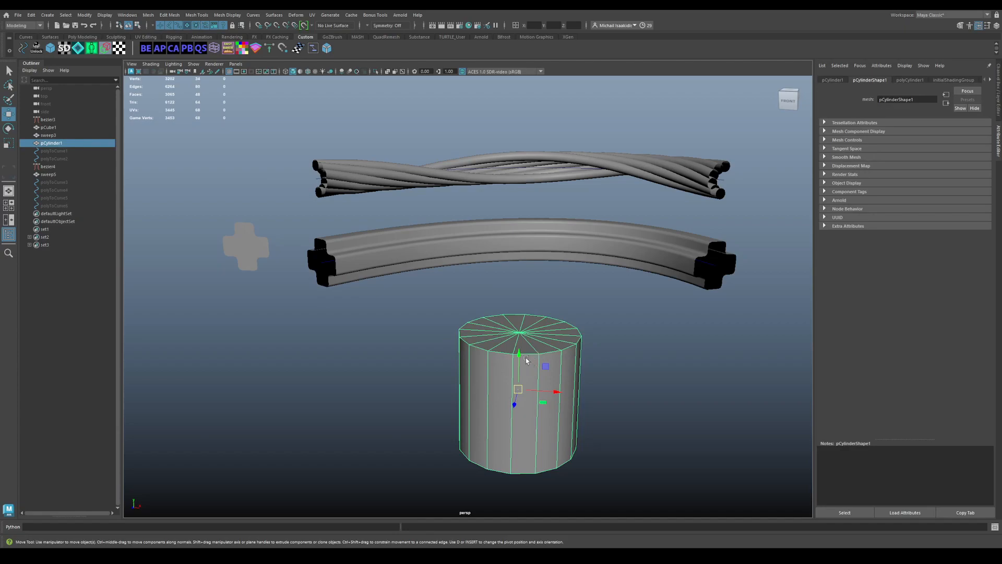
# Select the upper twisted cable sweep plus the cylinder's top edge loop and copy the cable's settings to that loop
pyautogui.click(396, 176)
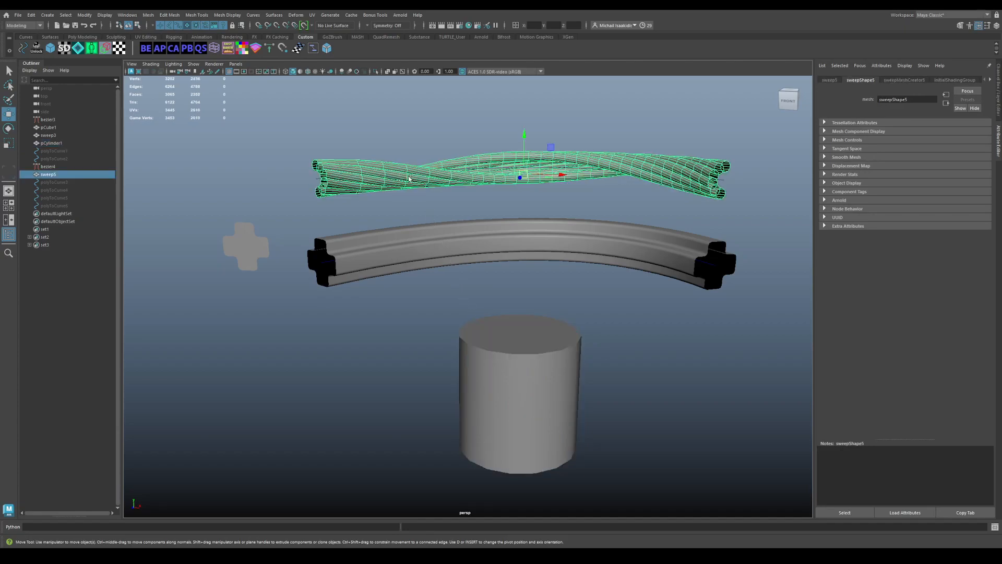
pyautogui.moveTo(522, 326); pyautogui.dragTo(521, 307, button='right')
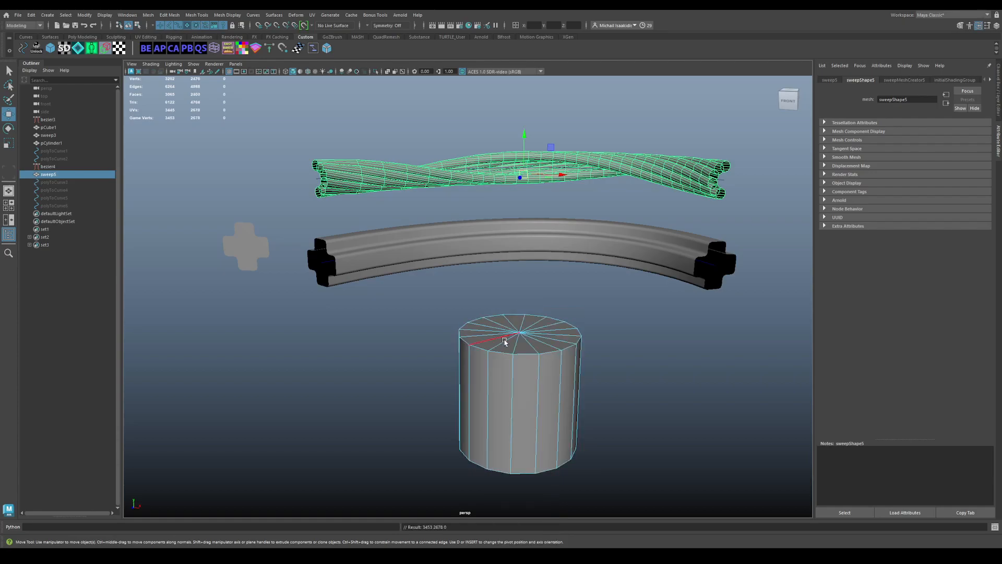
pyautogui.doubleClick(502, 359)
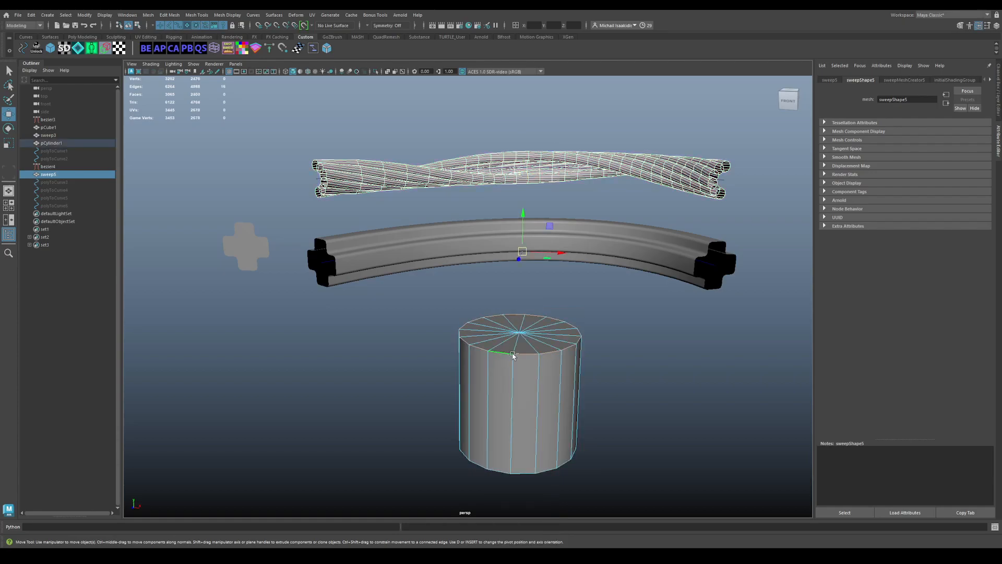
pyautogui.keyDown('alt'); pyautogui.moveTo(590, 351); pyautogui.dragTo(611, 369); pyautogui.keyUp('alt')
pyautogui.press('g')
pyautogui.hotkey('ctrl', '1')
pyautogui.click(611, 370)
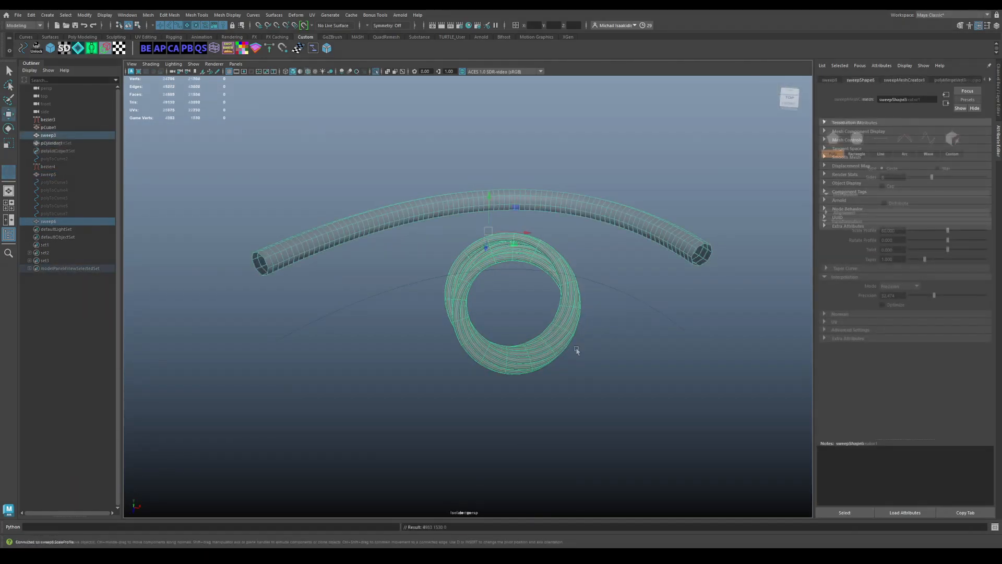
pyautogui.keyDown('alt'); pyautogui.moveTo(570, 152); pyautogui.dragTo(600, 181); pyautogui.keyUp('alt')
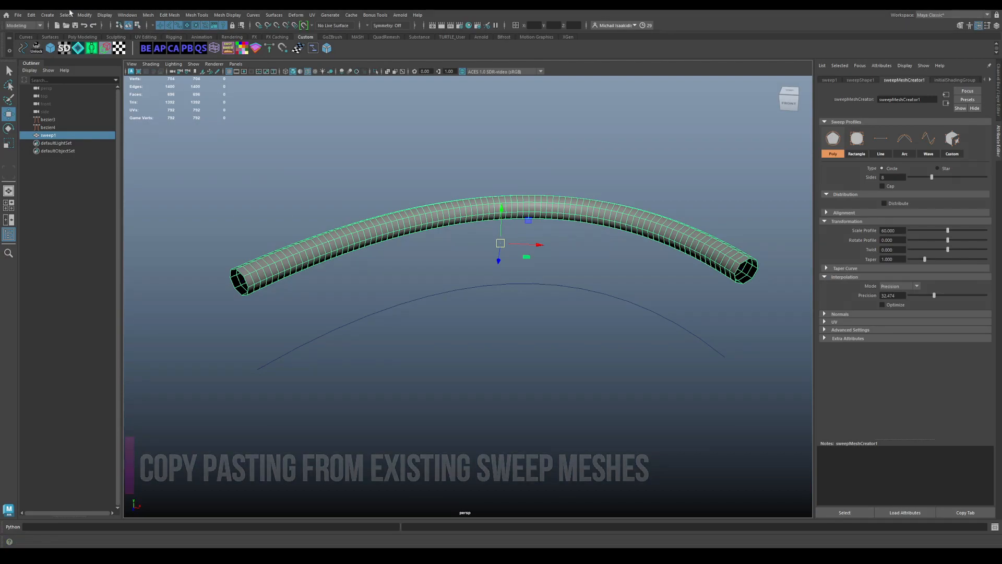
# Look up the standard Sweep Mesh command and compare the existing sweep's channel attributes with its full sweep creator attributes
pyautogui.click(47, 14)
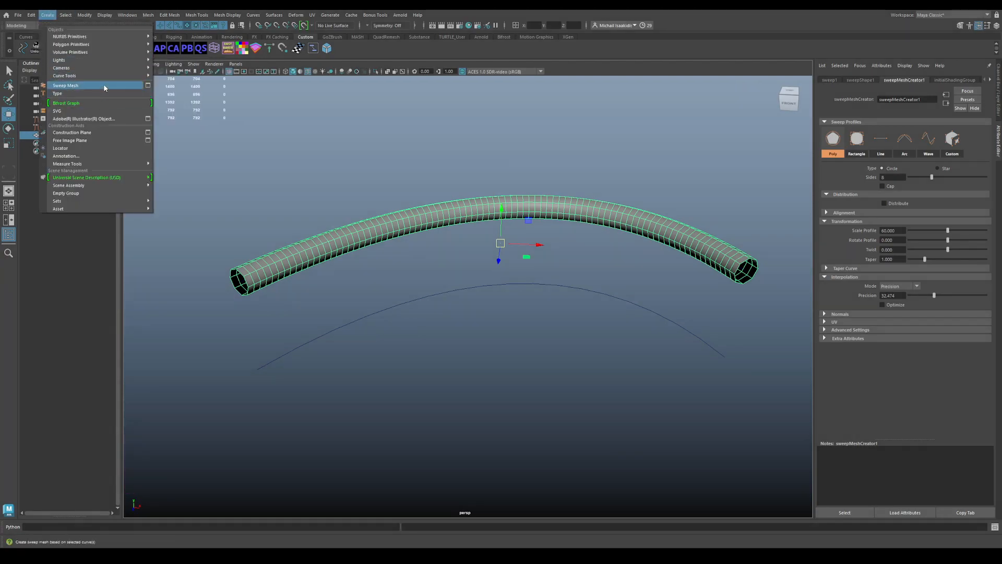
pyautogui.click(458, 165)
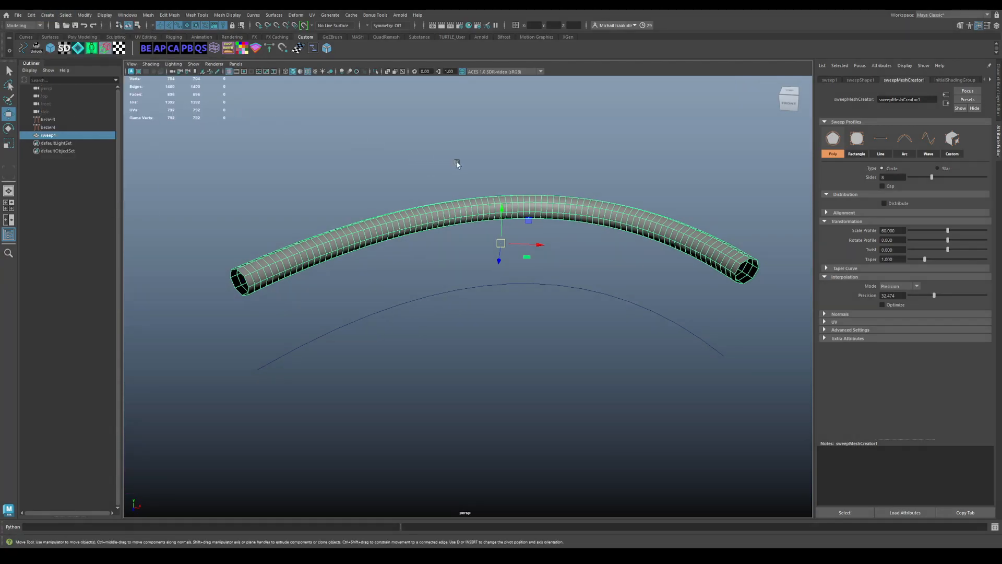
pyautogui.click(459, 224)
pyautogui.click(528, 192)
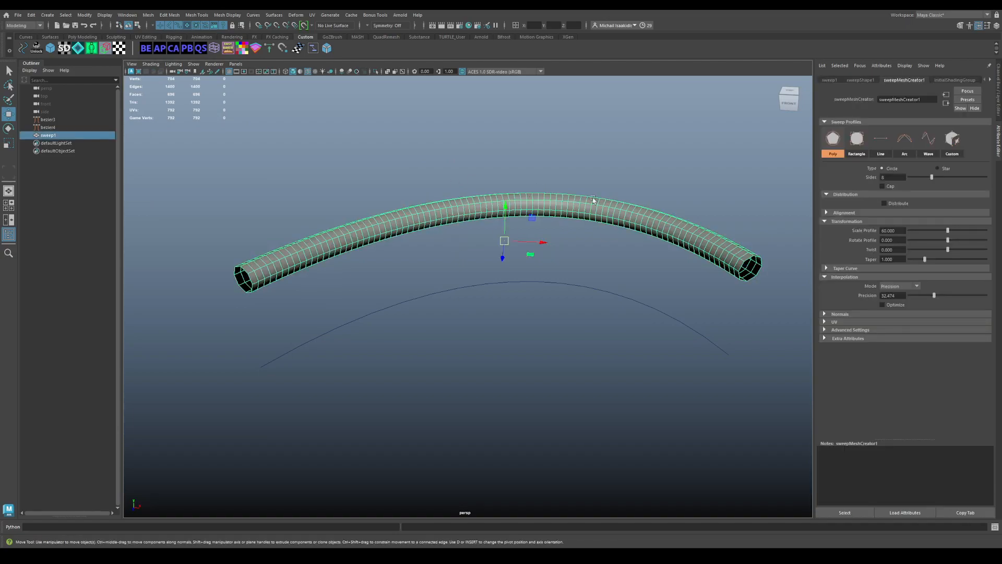
pyautogui.click(998, 100)
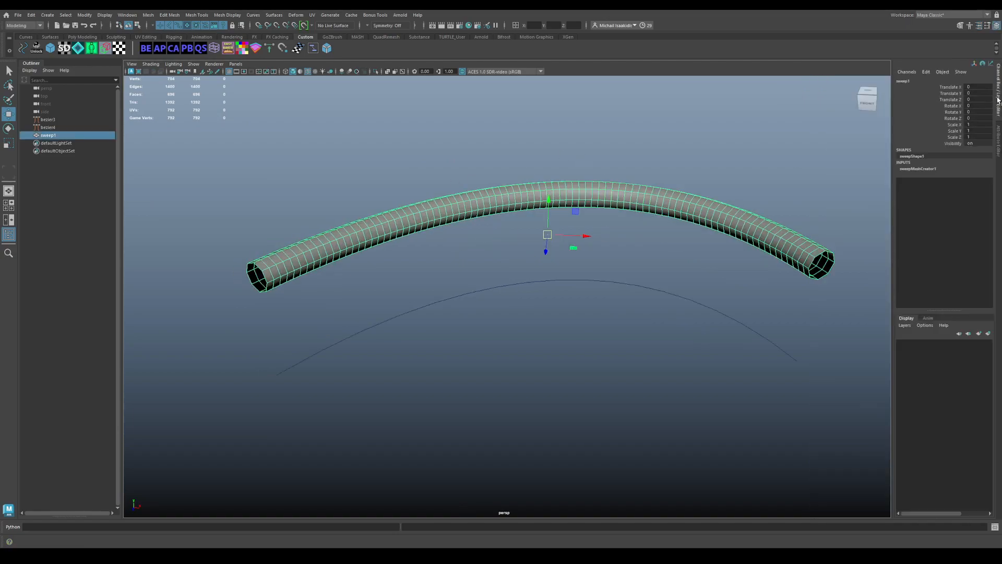
pyautogui.click(996, 143)
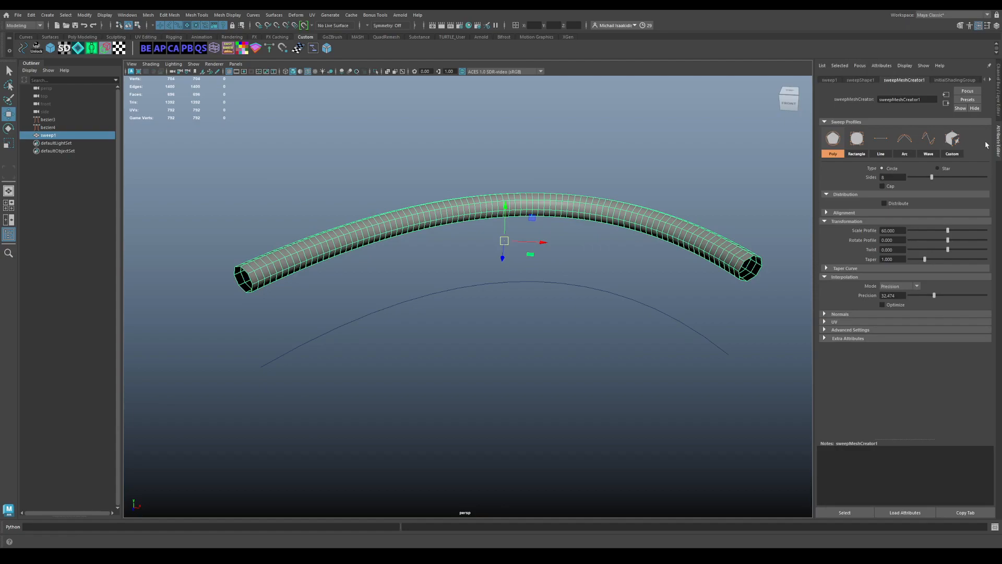
pyautogui.click(998, 97)
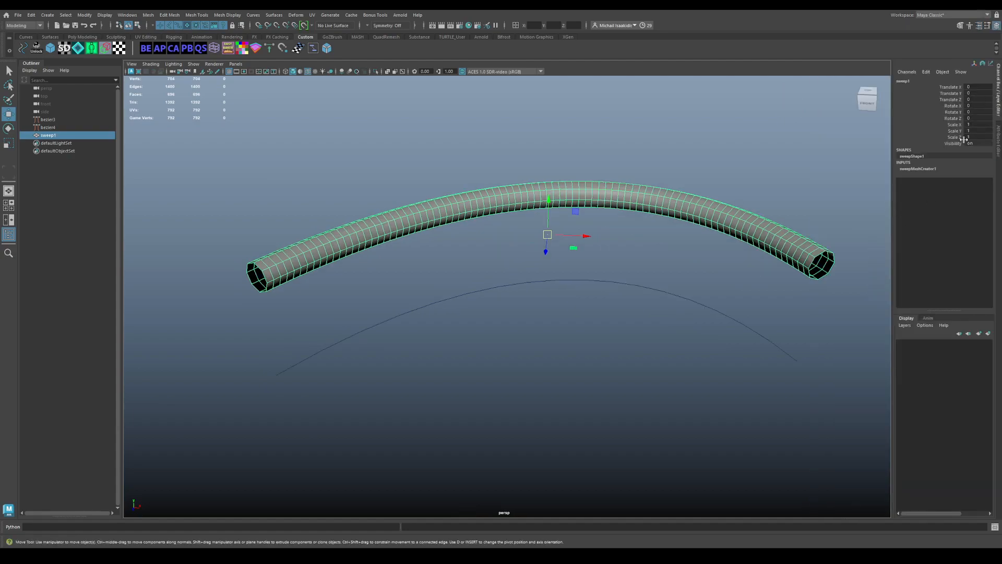
pyautogui.click(998, 142)
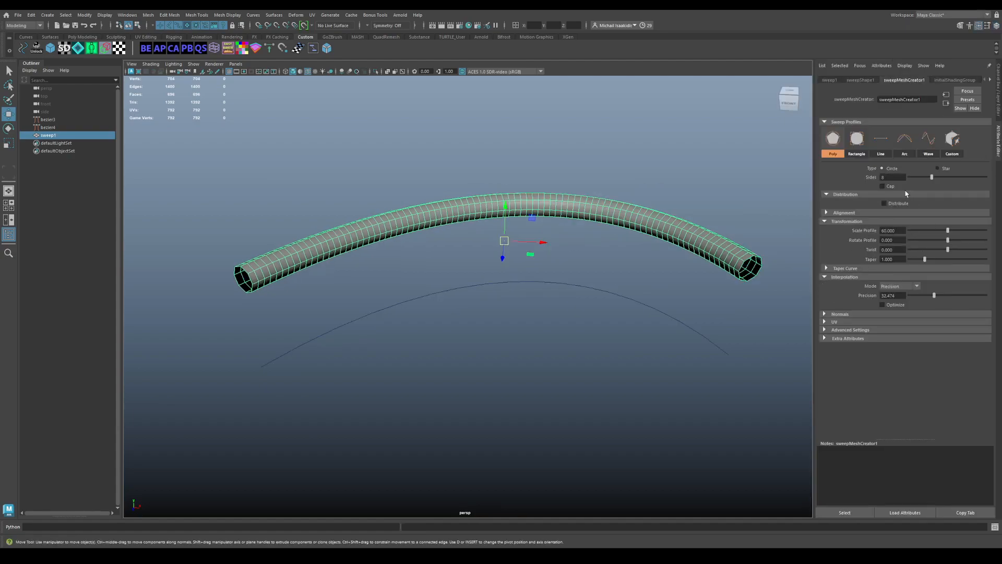
pyautogui.keyDown('alt'); pyautogui.moveTo(614, 153); pyautogui.dragTo(654, 150, button='middle'); pyautogui.keyUp('alt')
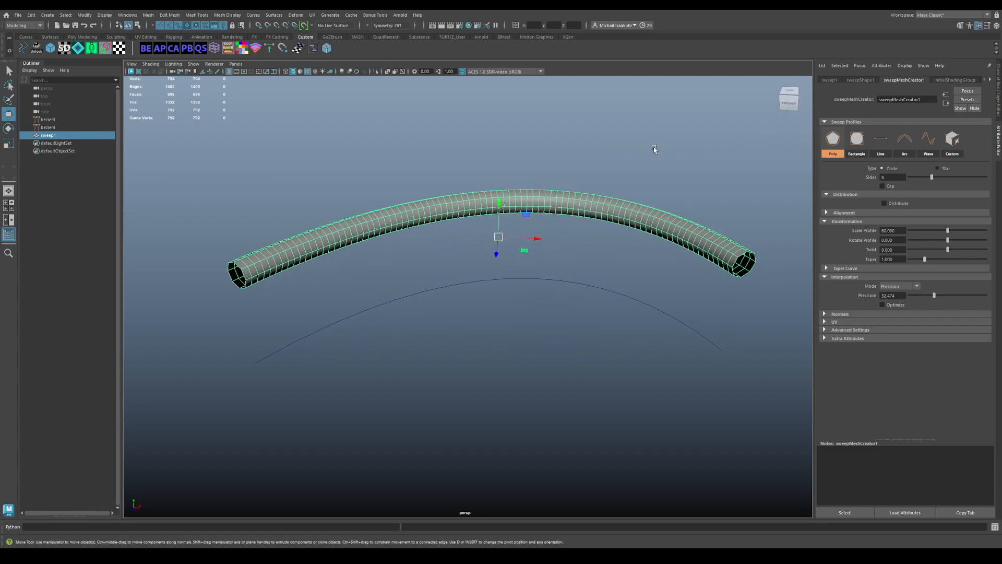
# Add the Quick Sweep attributes to the existing tube and interactively enlarge its Scale Profile to 118.9
pyautogui.press('y')
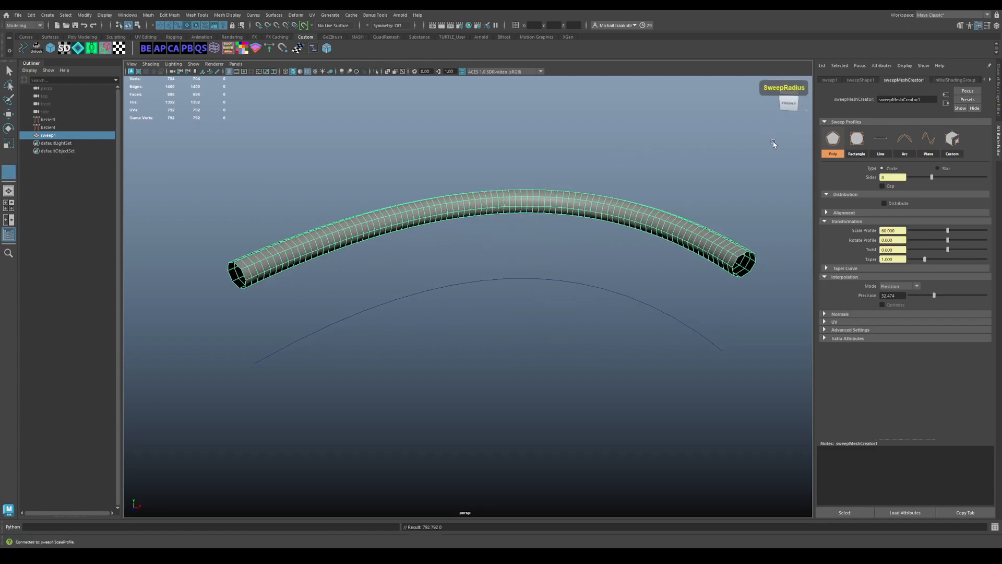
pyautogui.click(998, 100)
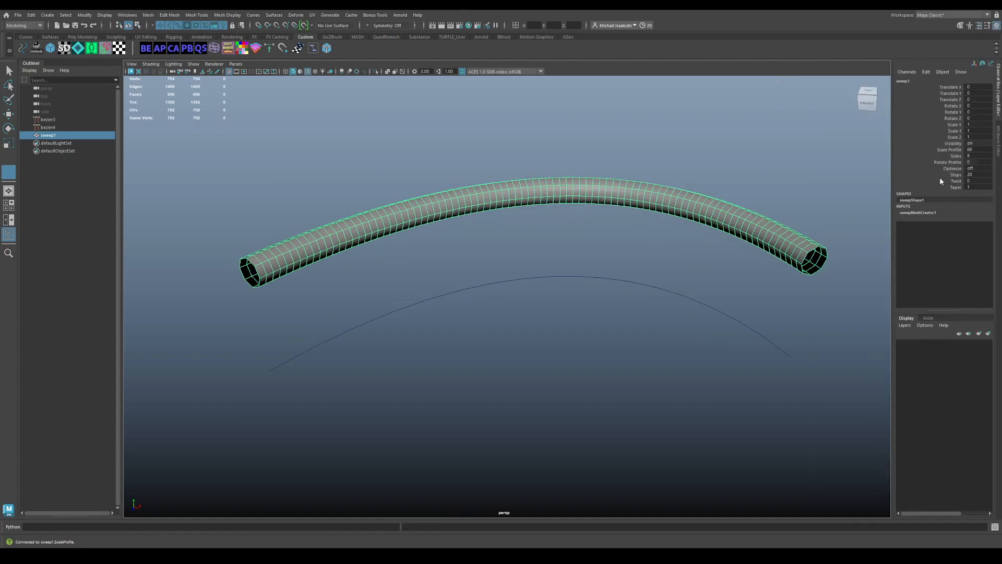
pyautogui.moveTo(492, 136); pyautogui.dragTo(599, 134)
pyautogui.click(997, 141)
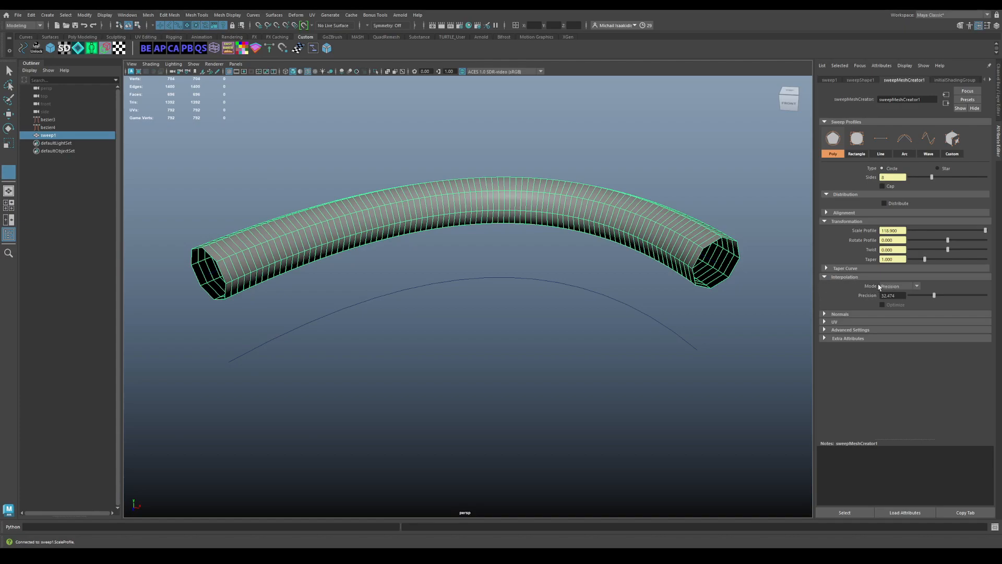
# Switch the tube's interpolation mode to EP to EP and interactively raise its Steps to 24
pyautogui.click(908, 287)
pyautogui.click(903, 311)
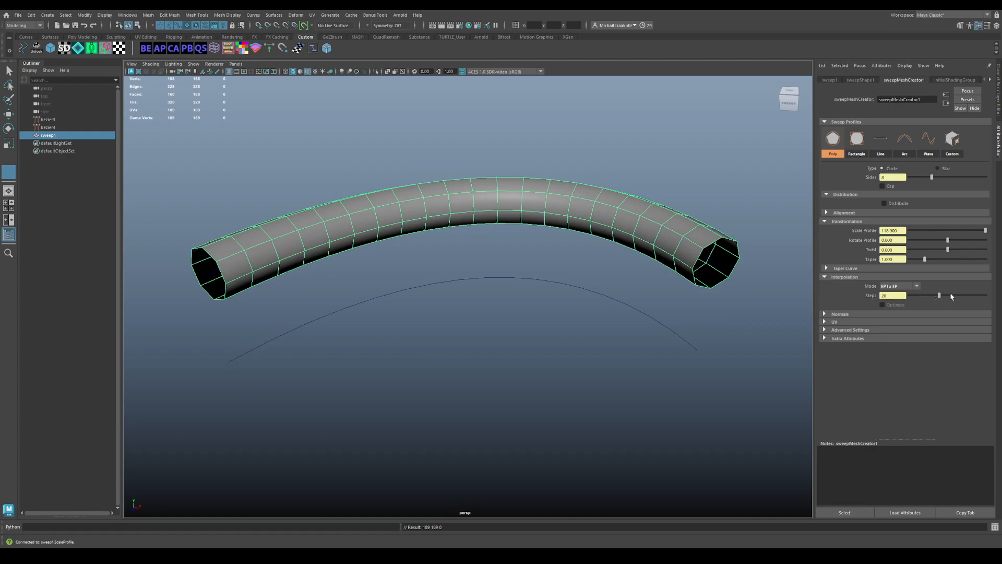
pyautogui.press('s')
pyautogui.press('r')
pyautogui.press('t')
pyautogui.moveTo(684, 171); pyautogui.dragTo(724, 180, button='middle')
# Try out other interpolation settings on the tube and return its mode to Precision
pyautogui.rightClick(873, 297)
pyautogui.click(881, 315)
pyautogui.moveTo(934, 296)
pyautogui.mouseDown()
pyautogui.moveTo(944, 297)
pyautogui.moveTo(927, 296)
pyautogui.mouseUp()
pyautogui.keyDown('alt'); pyautogui.moveTo(556, 270); pyautogui.dragTo(594, 270, button='middle'); pyautogui.keyUp('alt')
pyautogui.scroll(1, 576, 266)
pyautogui.click(889, 288)
pyautogui.click(894, 301)
pyautogui.scroll(-1, 639, 270)
pyautogui.scroll(-2, 640, 270)
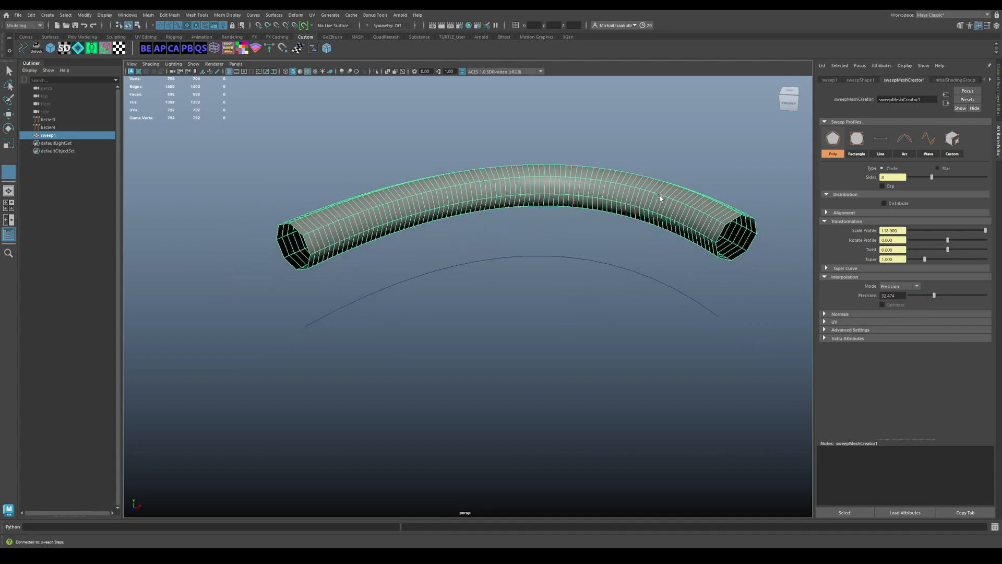
# Add the lower curve to the selection, copy the upper tube's sweep settings to it, and open the new sweep's creator attributes
pyautogui.keyDown('shift'); pyautogui.click(615, 267); pyautogui.keyUp('shift')
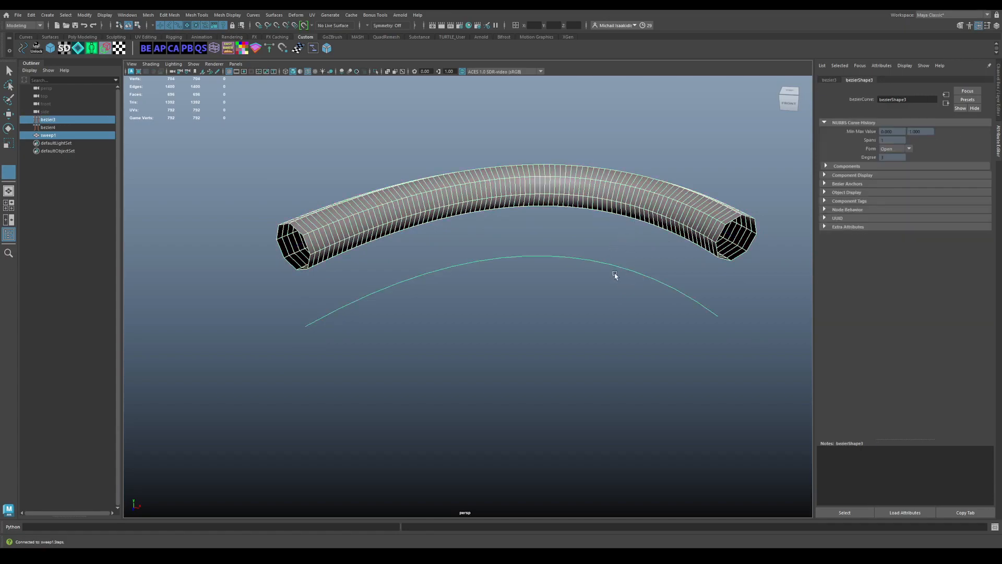
pyautogui.press('g')
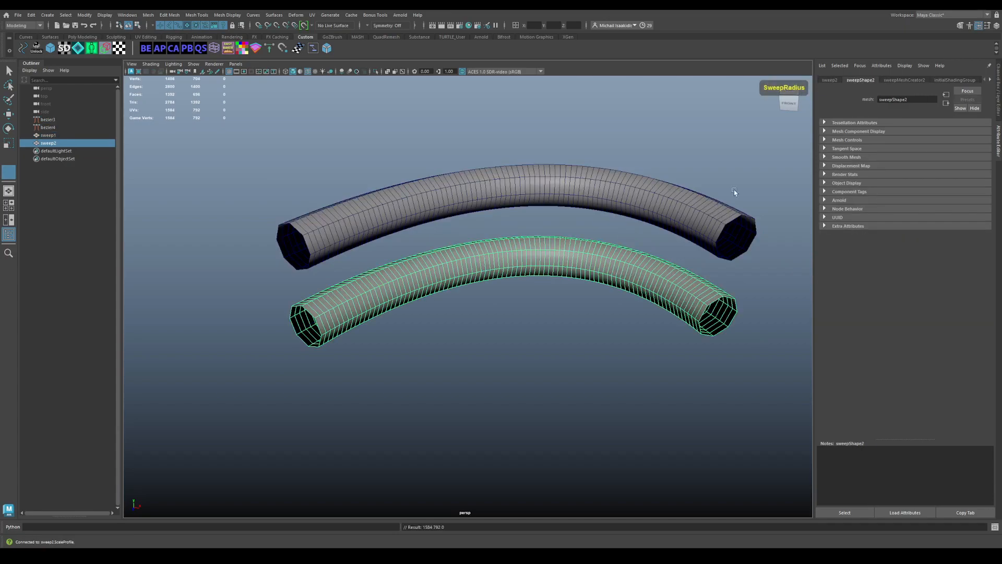
pyautogui.click(905, 81)
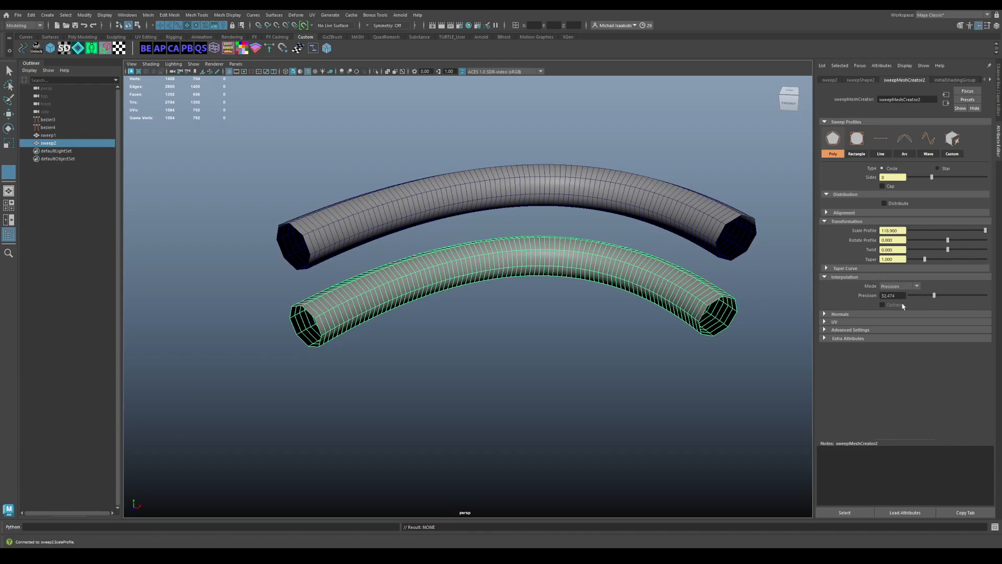
# Compare the upper and lower tubes' interpolation settings and reduce the lower tube's Precision to 23.196
pyautogui.click(731, 234)
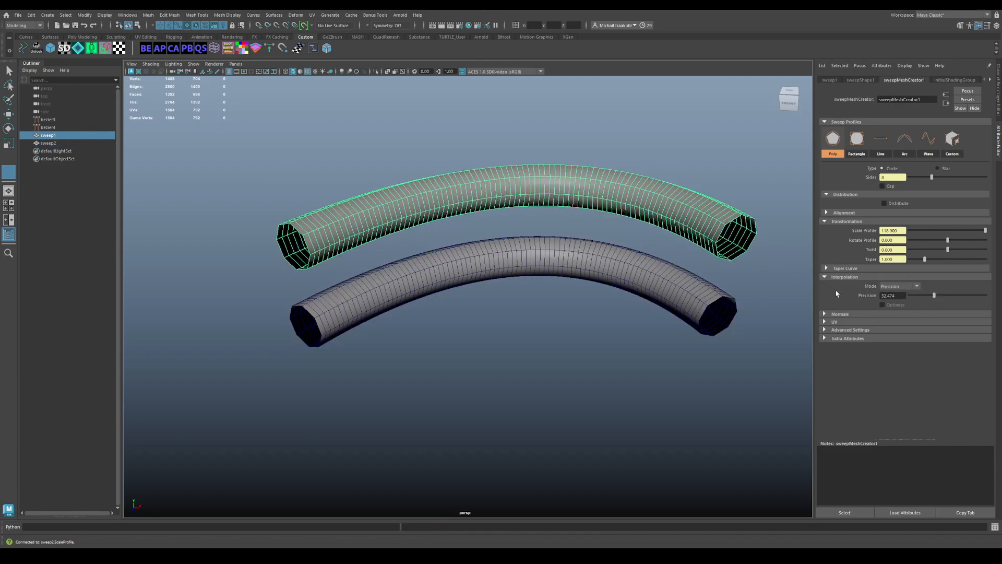
pyautogui.click(686, 291)
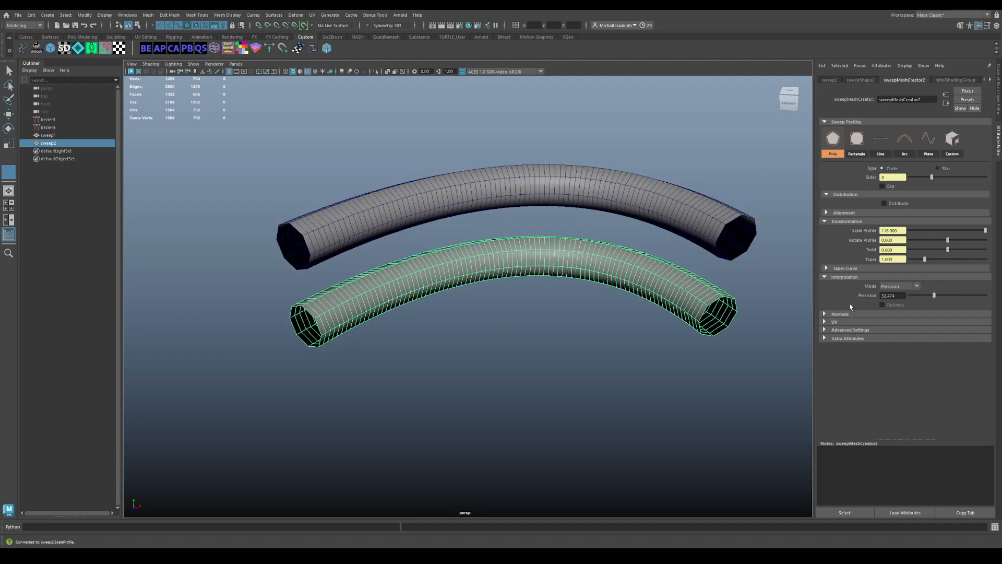
pyautogui.moveTo(933, 296); pyautogui.dragTo(926, 295)
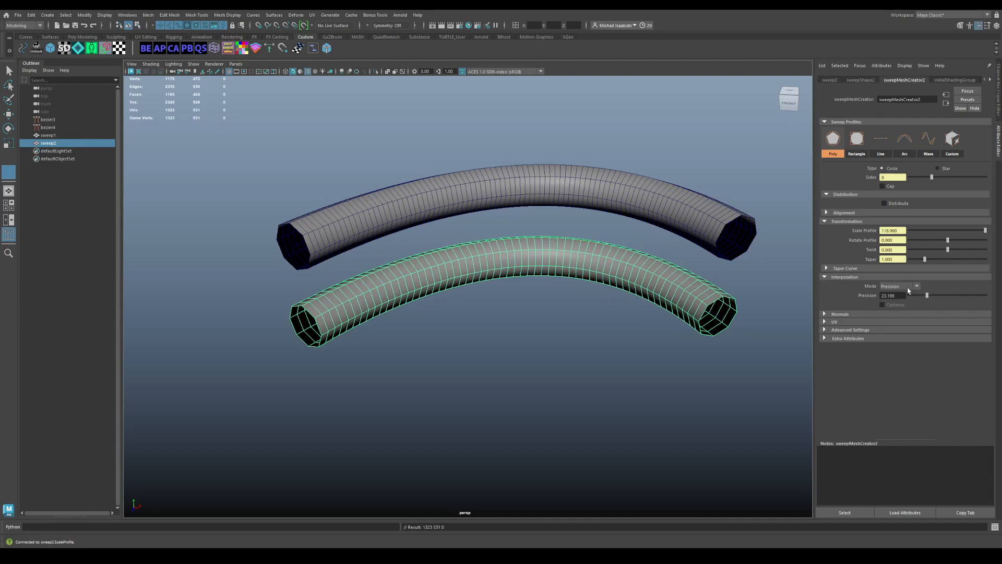
pyautogui.keyDown('alt'); pyautogui.moveTo(742, 277); pyautogui.dragTo(734, 278, button='middle'); pyautogui.keyUp('alt')
# Compare interpolation modes on the lower tube, leaving it on EP to EP with 24 steps
pyautogui.click(899, 286)
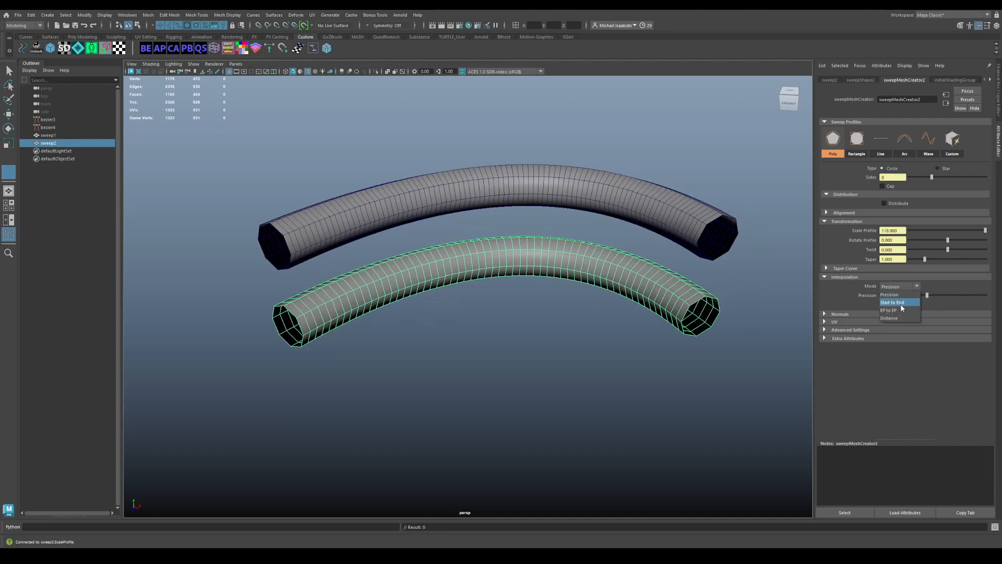
pyautogui.click(902, 311)
pyautogui.click(903, 286)
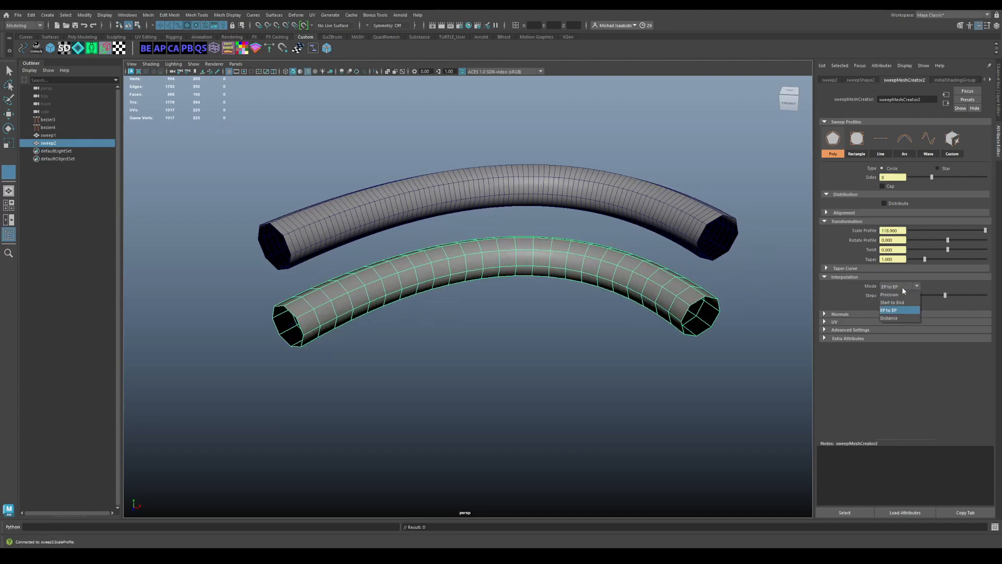
pyautogui.click(899, 303)
pyautogui.keyDown('alt'); pyautogui.moveTo(720, 276); pyautogui.dragTo(689, 276, button='middle'); pyautogui.keyUp('alt')
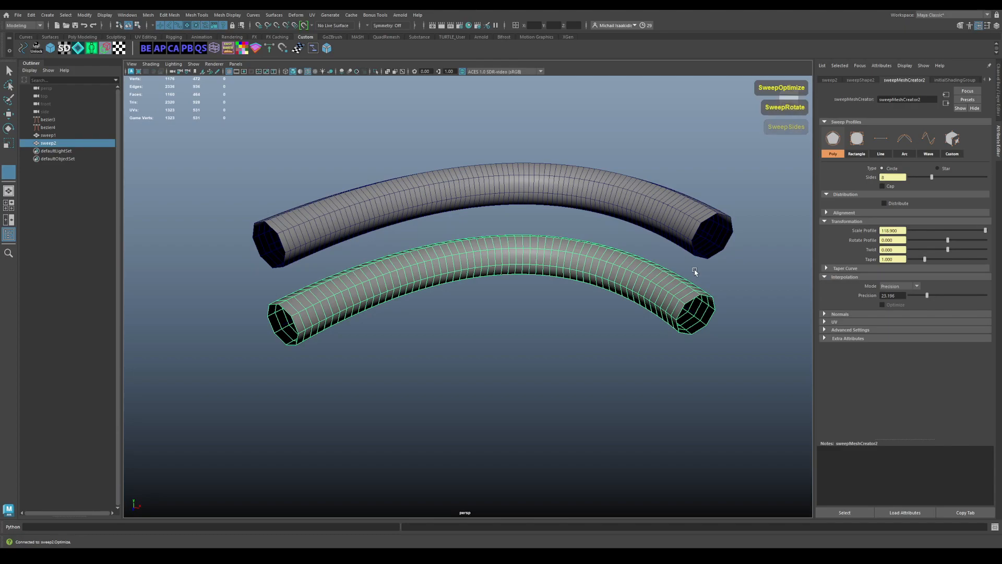
pyautogui.press('s')
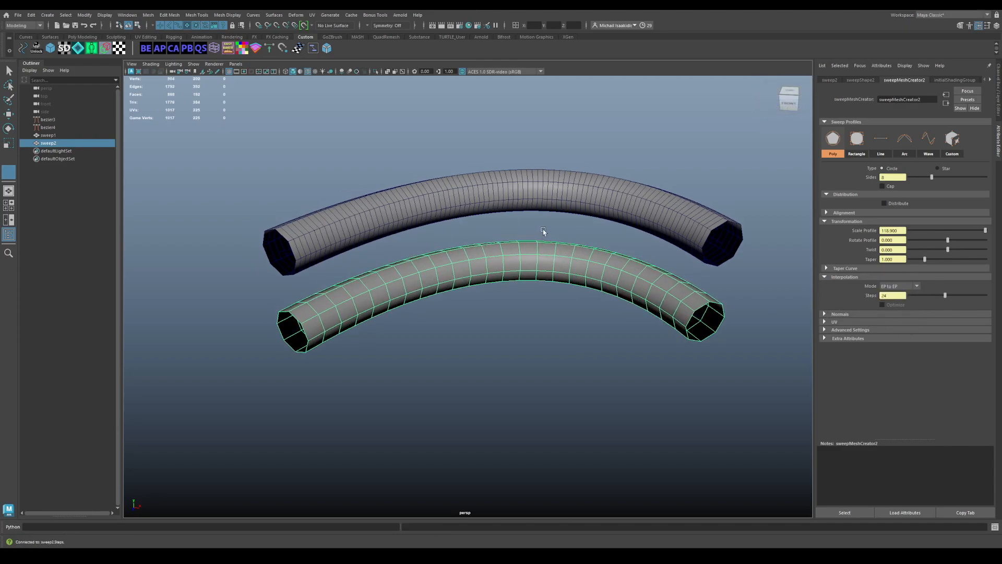
# Select the upper tube and cycle through its sweep adjustments to Steps, leaving it on EP to EP with 24 steps
pyautogui.click(563, 199)
pyautogui.press('s')
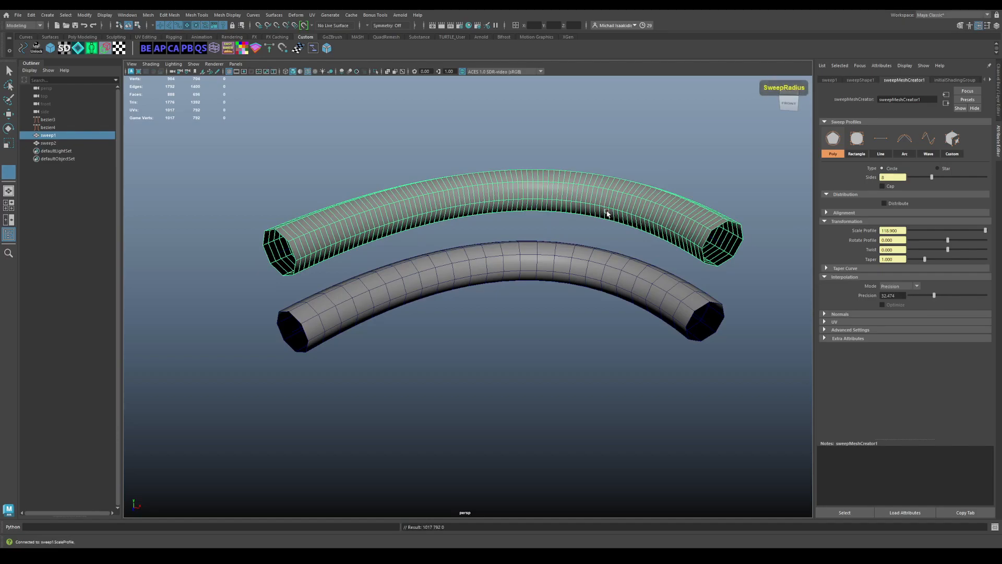
pyautogui.keyDown('alt'); pyautogui.moveTo(607, 213); pyautogui.dragTo(625, 229, button='middle'); pyautogui.keyUp('alt')
pyautogui.press('s')
pyautogui.press('s')
pyautogui.press('s')
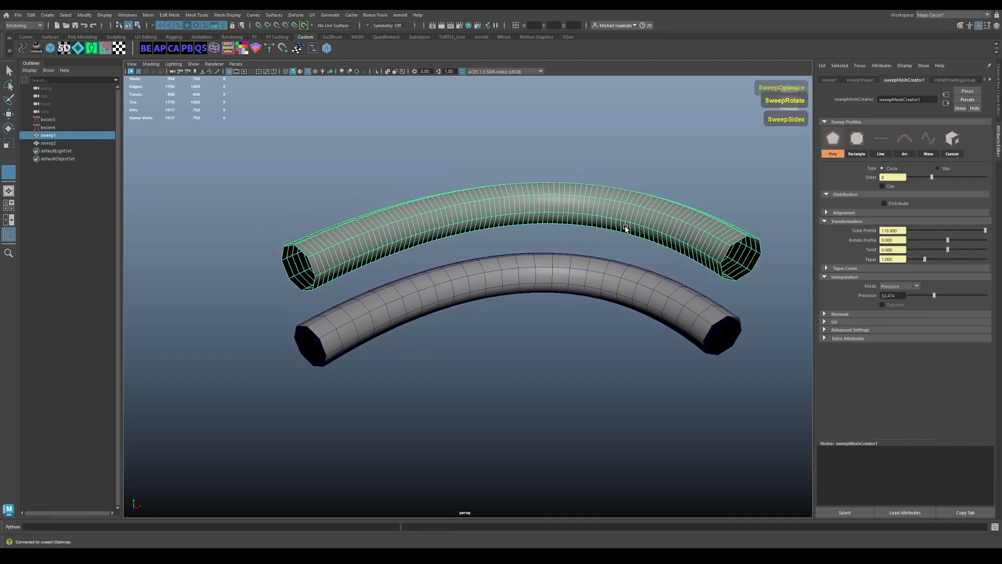
pyautogui.press('s')
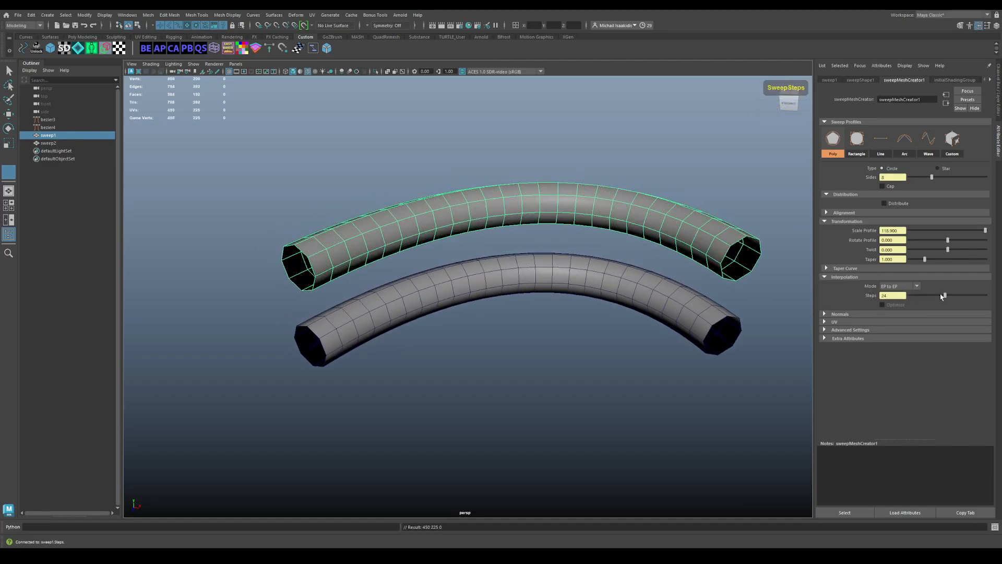
pyautogui.keyDown('alt'); pyautogui.moveTo(715, 300); pyautogui.dragTo(686, 298, button='middle'); pyautogui.keyUp('alt')
pyautogui.keyDown('alt'); pyautogui.moveTo(686, 299); pyautogui.dragTo(684, 292, button='right'); pyautogui.keyUp('alt')
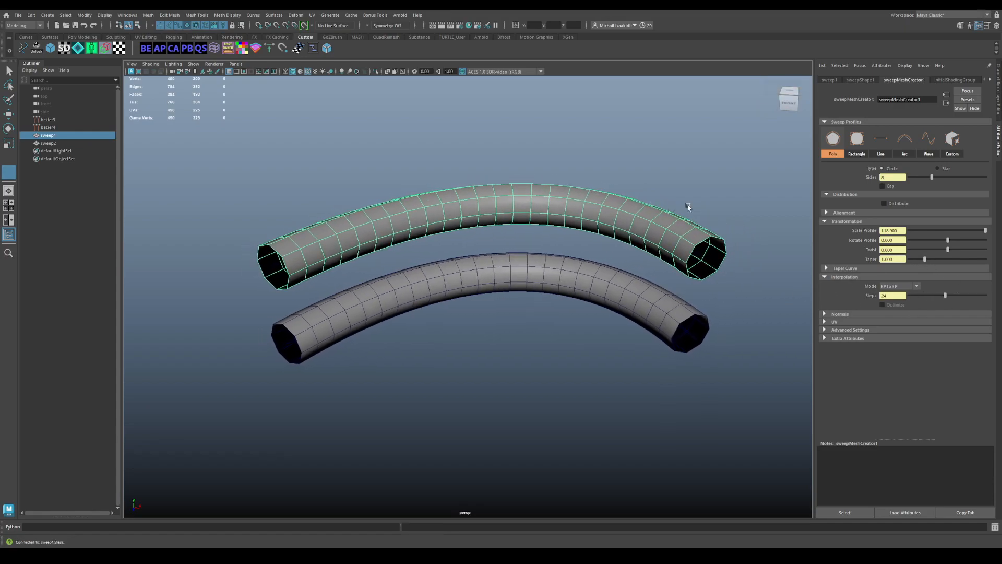
# Switch the upper tube's interpolation mode to Precision
pyautogui.click(902, 287)
pyautogui.click(895, 304)
pyautogui.keyDown('alt'); pyautogui.moveTo(787, 295); pyautogui.dragTo(712, 298, button='middle'); pyautogui.keyUp('alt')
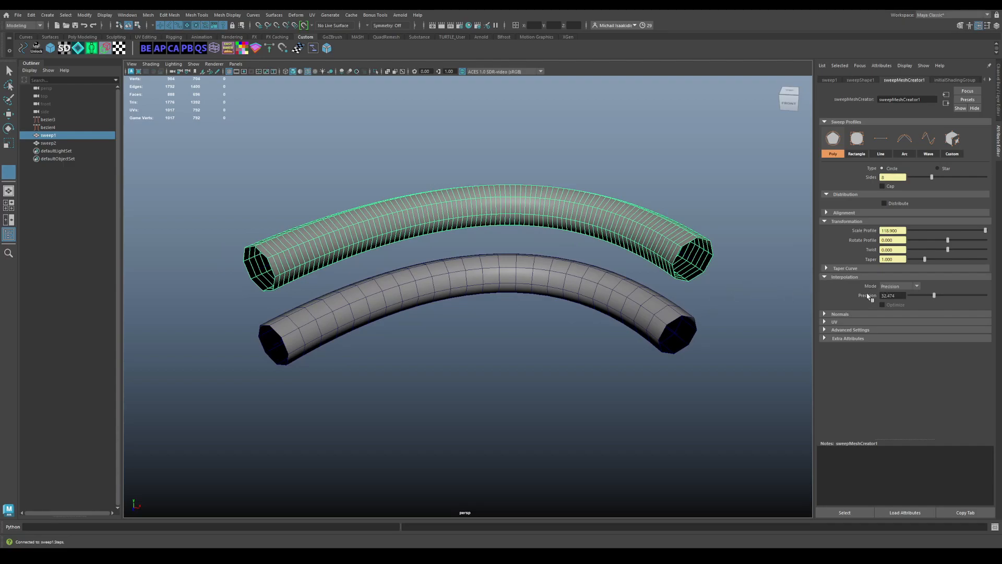
pyautogui.keyDown('alt'); pyautogui.moveTo(688, 296); pyautogui.dragTo(713, 289, button='middle'); pyautogui.keyUp('alt')
# Add the lower tube to the selection, repeat the last command on both tubes, and clear the selection
pyautogui.keyDown('shift'); pyautogui.click(678, 299); pyautogui.keyUp('shift')
pyautogui.press('g')
pyautogui.click(758, 294)
pyautogui.click(688, 305)
pyautogui.click(700, 251)
pyautogui.click(662, 299)
pyautogui.click(772, 270)
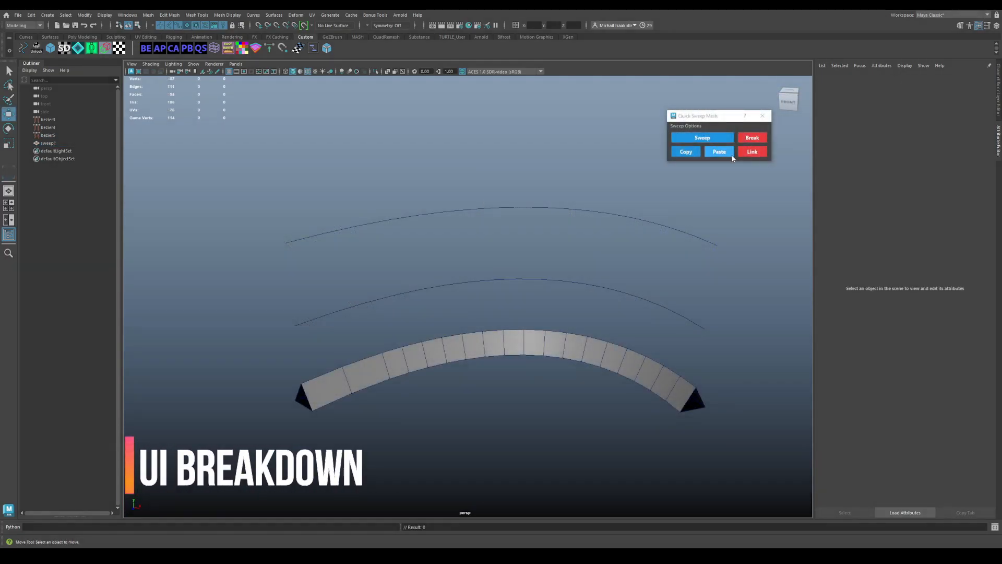
# Check the top curve's channel values and position the Quick Sweep Mesh window clear of the curves
pyautogui.moveTo(708, 120); pyautogui.dragTo(682, 124)
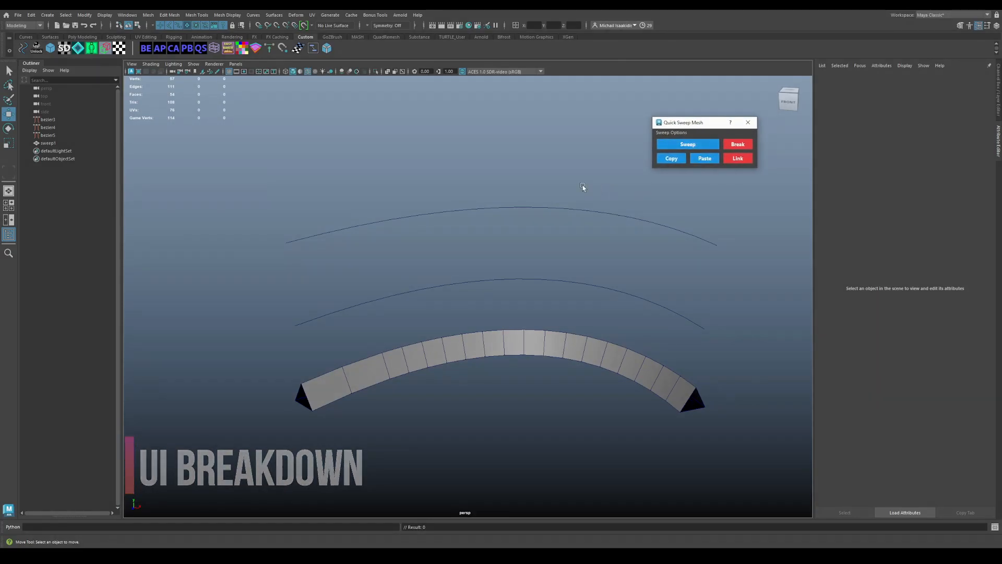
pyautogui.keyDown('alt'); pyautogui.moveTo(552, 183); pyautogui.dragTo(608, 192, button='middle'); pyautogui.keyUp('alt')
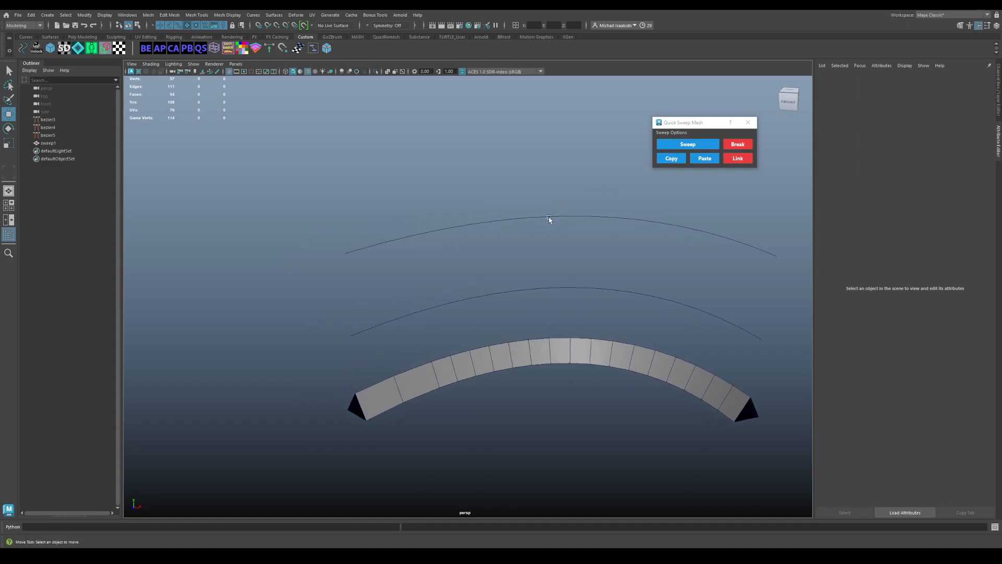
pyautogui.click(593, 219)
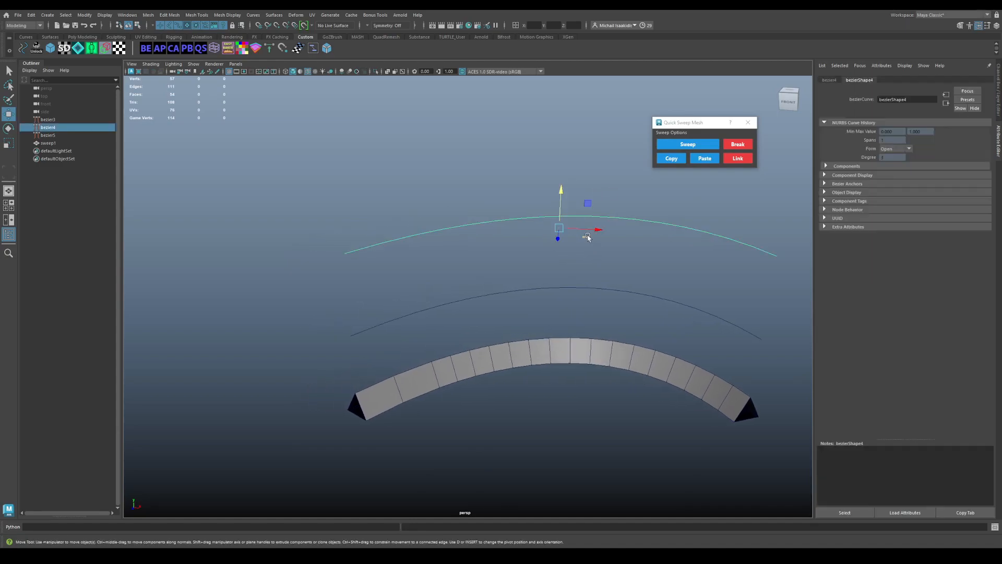
pyautogui.click(999, 94)
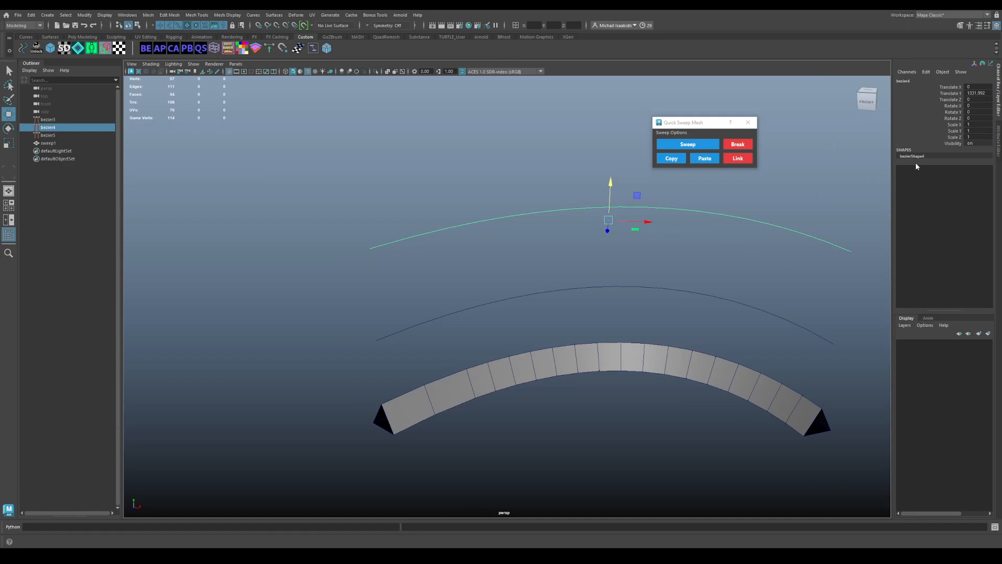
pyautogui.click(998, 146)
pyautogui.click(609, 238)
pyautogui.keyDown('alt'); pyautogui.moveTo(642, 231); pyautogui.dragTo(629, 230, button='middle'); pyautogui.keyUp('alt')
pyautogui.moveTo(699, 122); pyautogui.dragTo(668, 120)
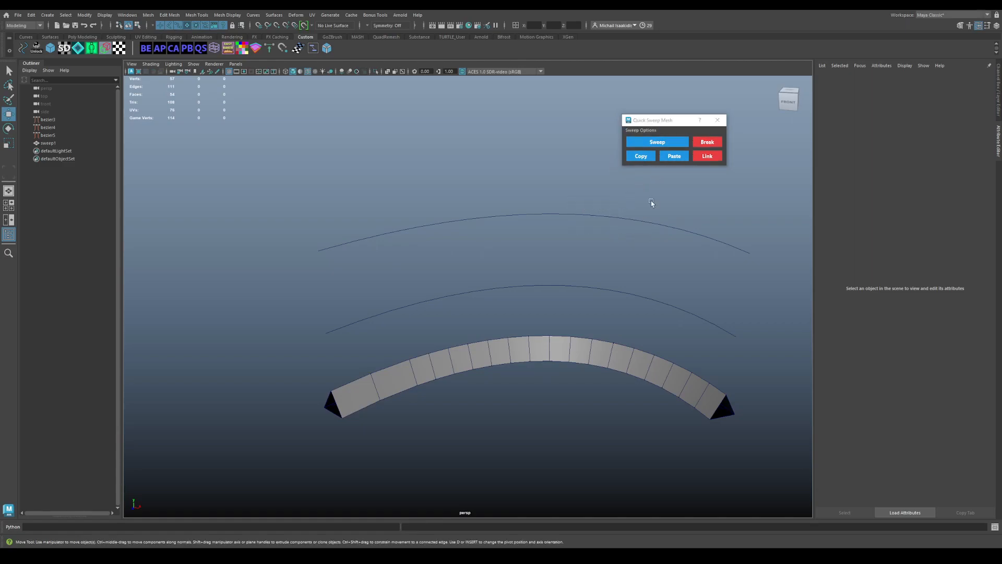
# Create a sweep mesh on the top curve and open its creator attributes
pyautogui.click(649, 221)
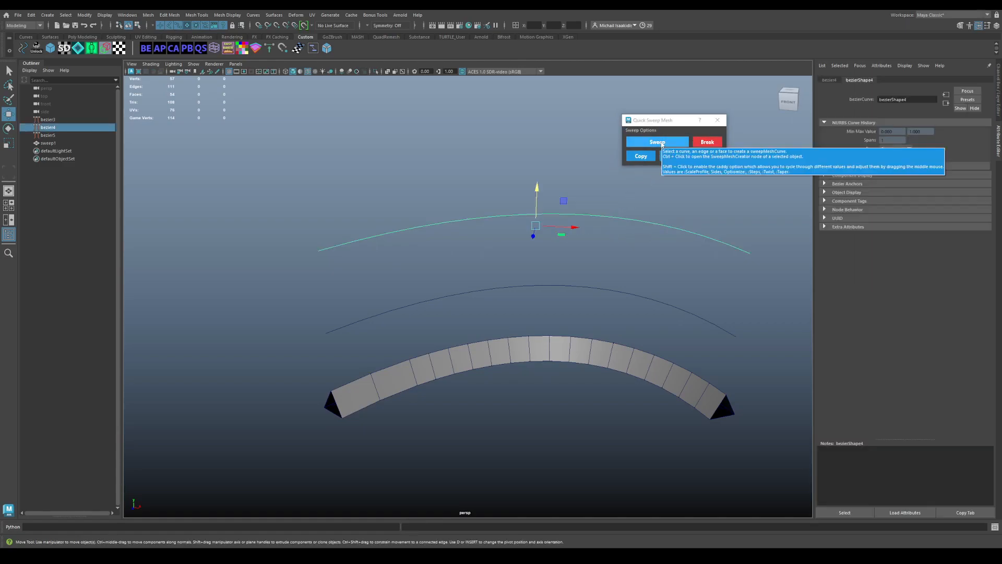
pyautogui.click(661, 144)
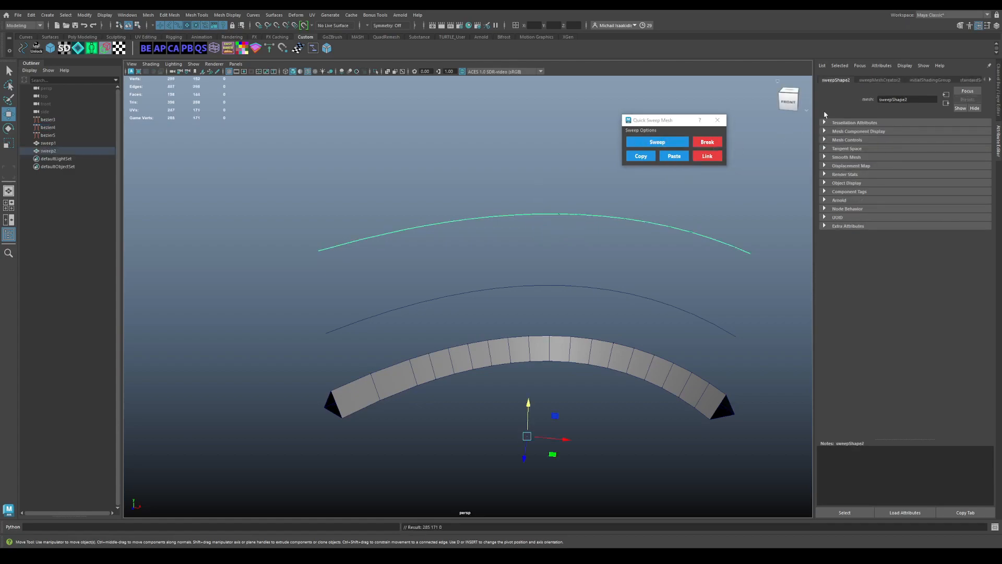
pyautogui.click(880, 80)
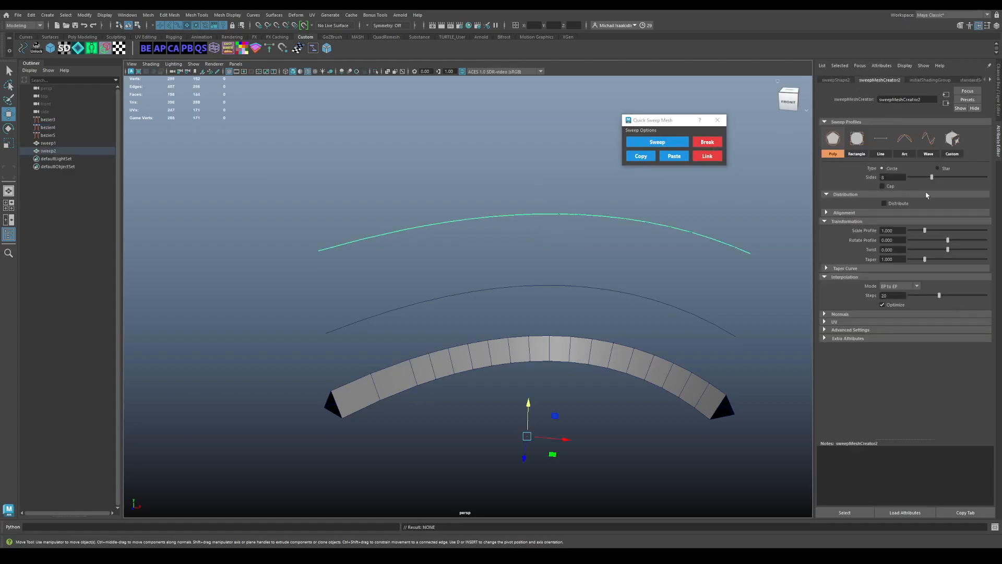
# Set the top sweep's Scale Profile to 60, then raise it to 102.062 and set Rotate Profile to 293.196
pyautogui.moveTo(898, 231); pyautogui.dragTo(865, 230)
pyautogui.write('60')
pyautogui.press('Return')
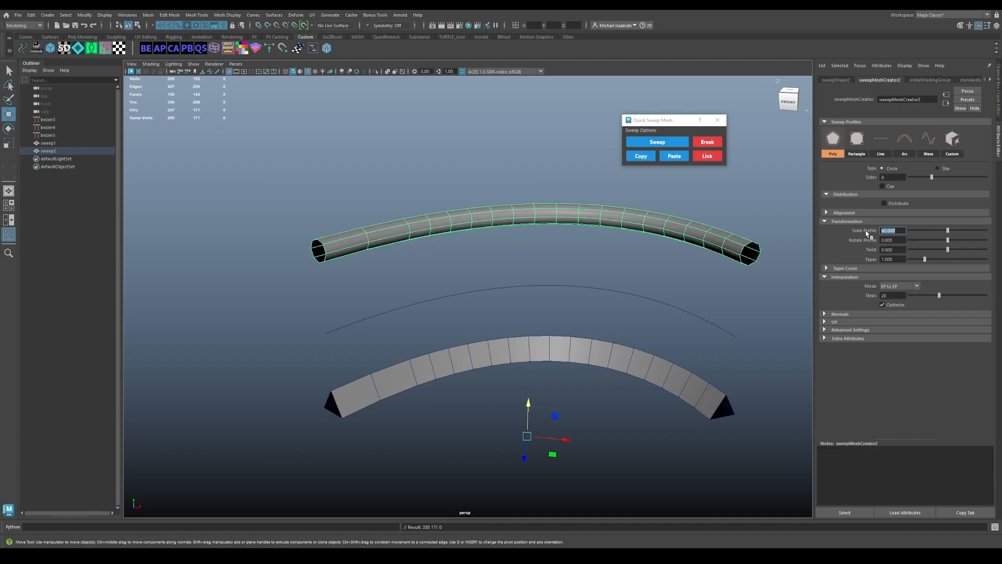
pyautogui.moveTo(948, 240); pyautogui.dragTo(974, 233)
pyautogui.keyDown('alt'); pyautogui.moveTo(597, 238); pyautogui.dragTo(634, 240, button='middle'); pyautogui.keyUp('alt')
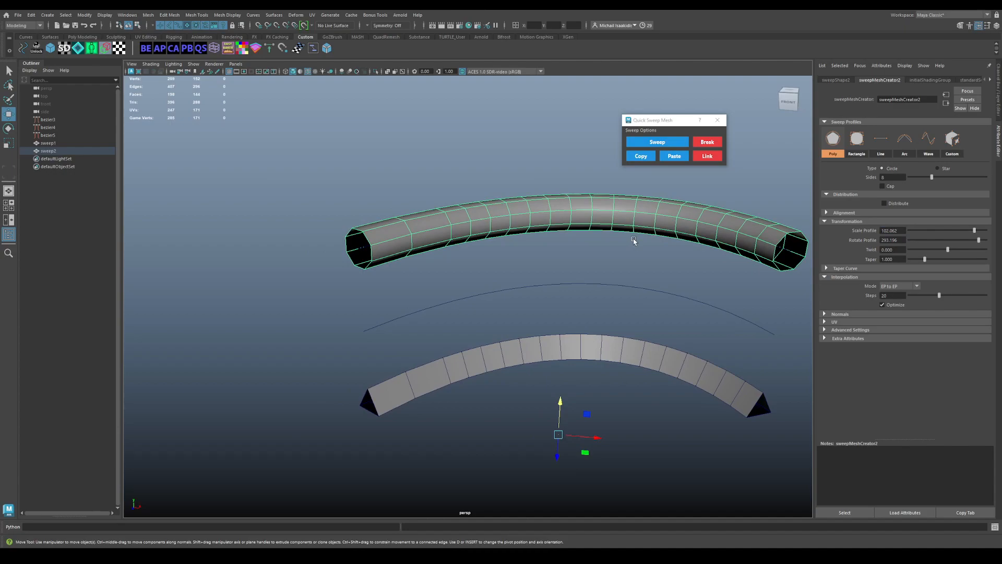
# Copy the top sweep's settings and paste them onto the middle curve
pyautogui.click(640, 155)
pyautogui.click(594, 281)
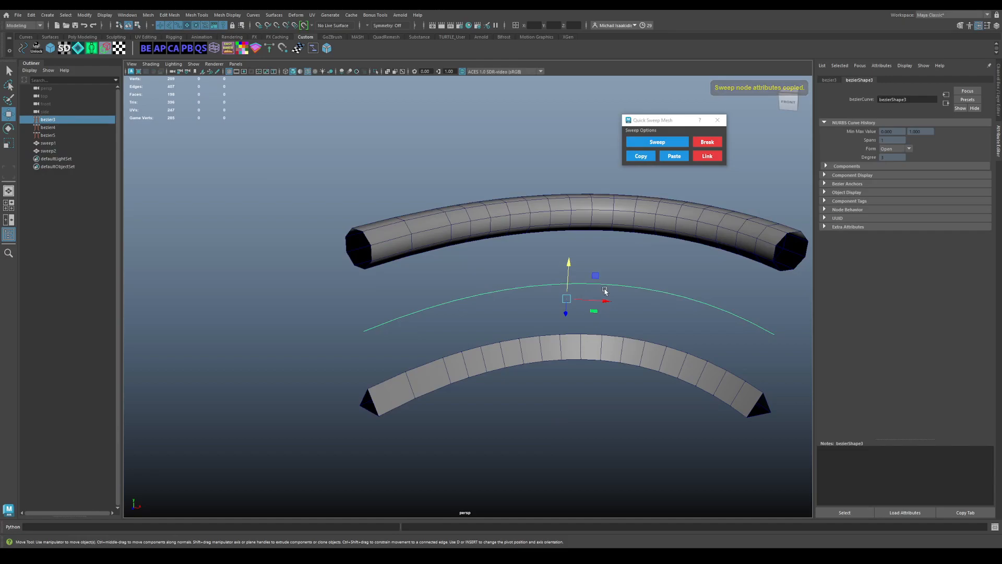
pyautogui.click(672, 159)
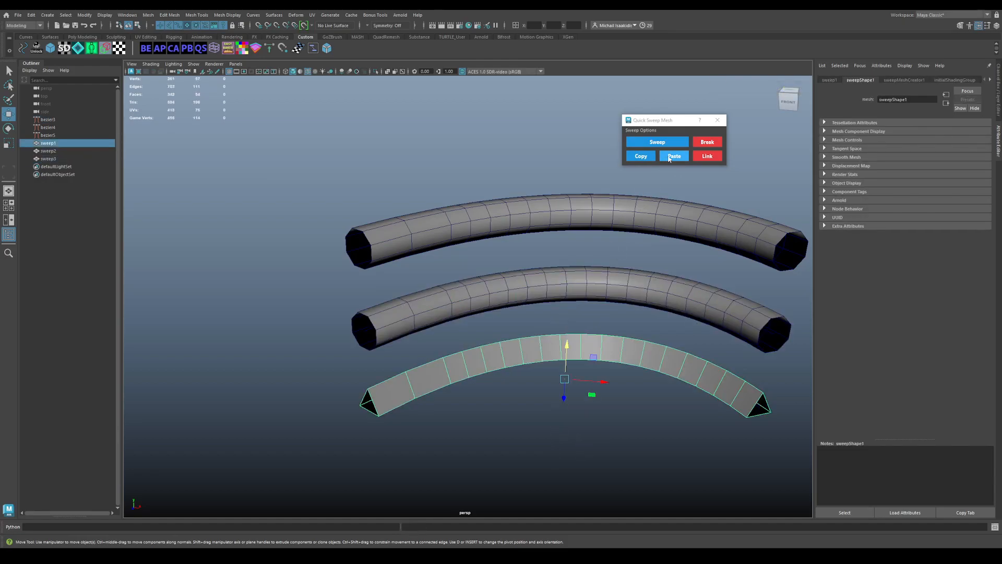
# Paste the copied settings onto the bottom triangular sweep and review its channel values and creator attributes
pyautogui.click(901, 81)
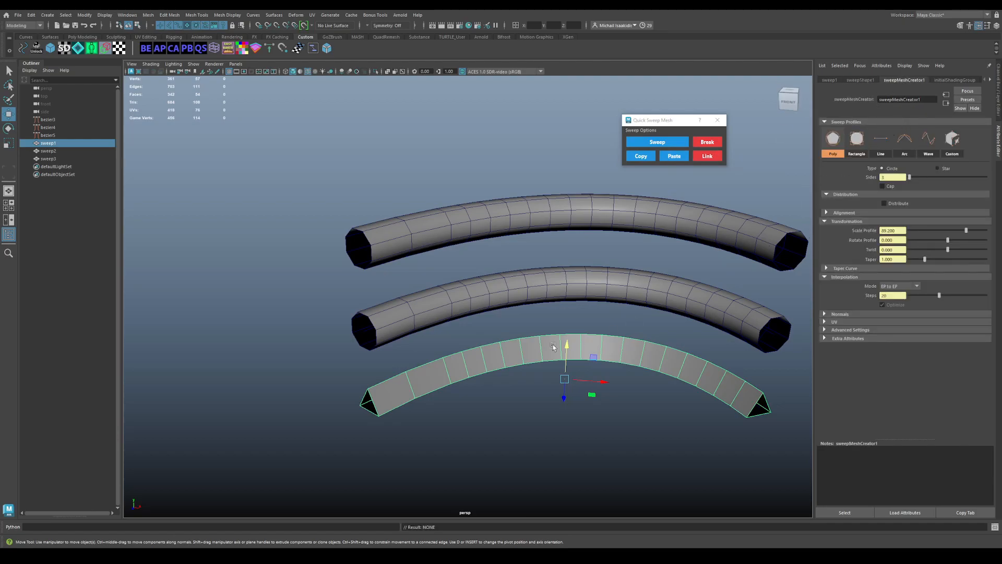
pyautogui.keyDown('alt'); pyautogui.moveTo(550, 325); pyautogui.dragTo(543, 322, button='middle'); pyautogui.keyUp('alt')
pyautogui.click(678, 158)
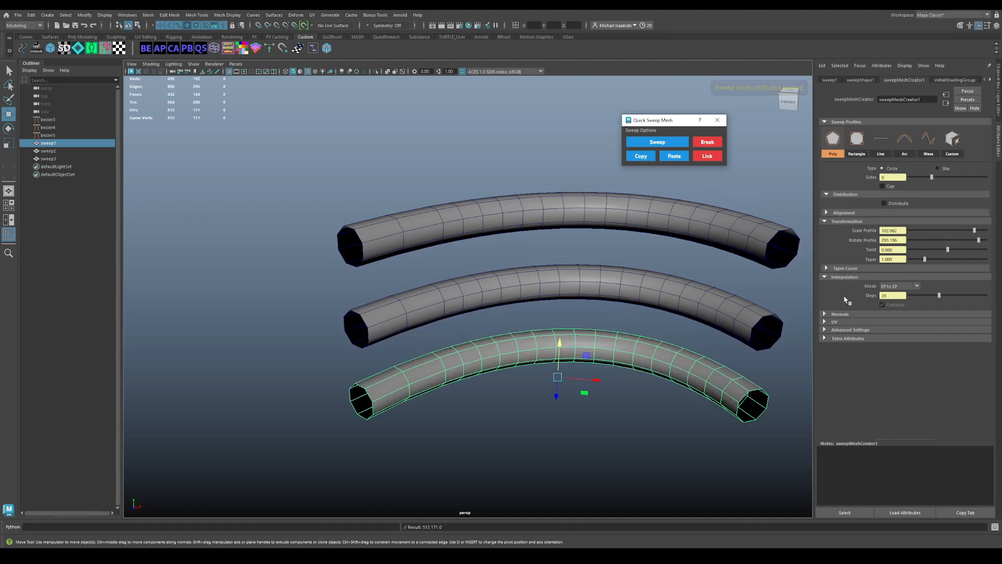
pyautogui.click(999, 106)
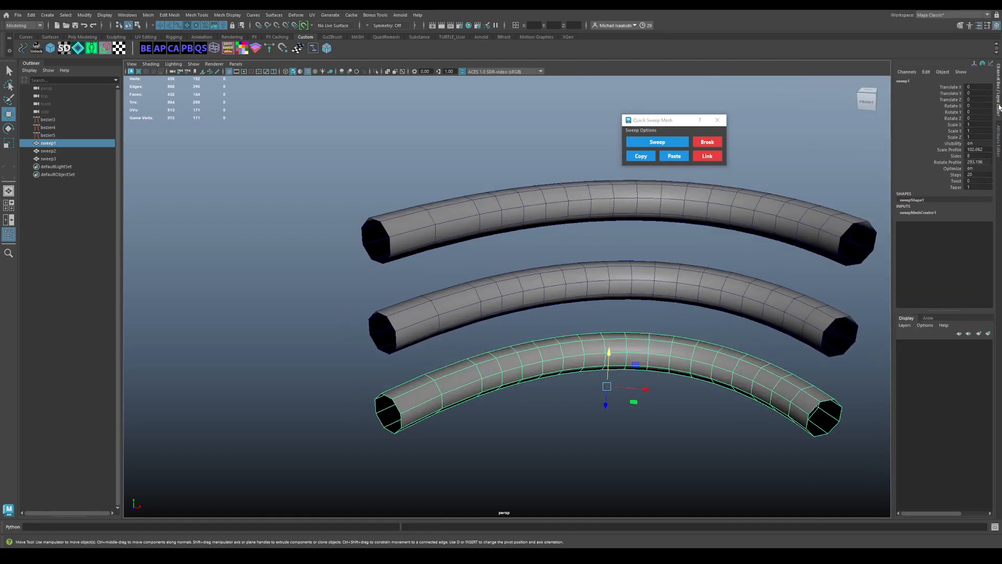
pyautogui.click(998, 141)
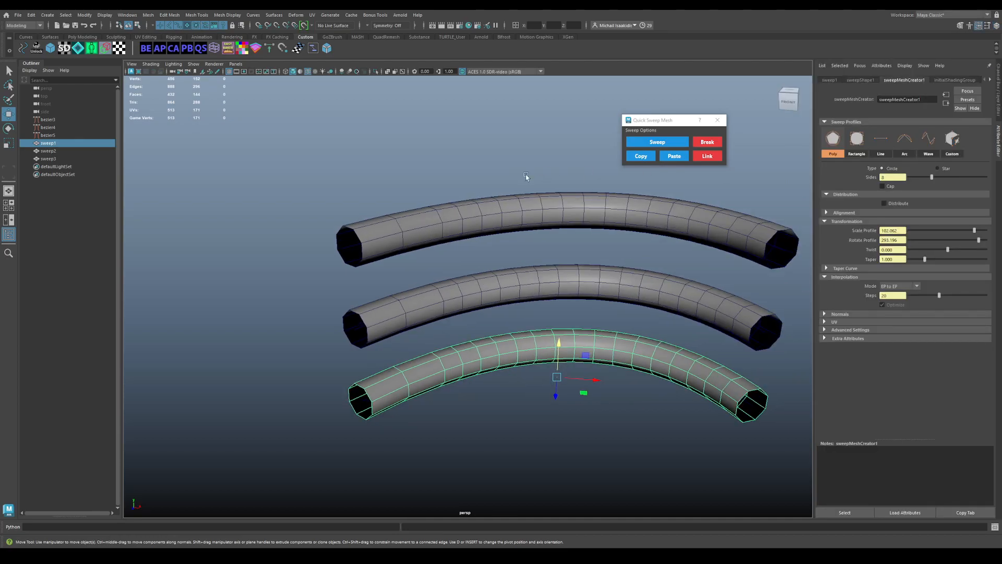
pyautogui.keyDown('alt'); pyautogui.moveTo(528, 212); pyautogui.dragTo(481, 203, button='middle'); pyautogui.keyUp('alt')
pyautogui.keyDown('alt'); pyautogui.moveTo(600, 279); pyautogui.dragTo(608, 278); pyautogui.keyUp('alt')
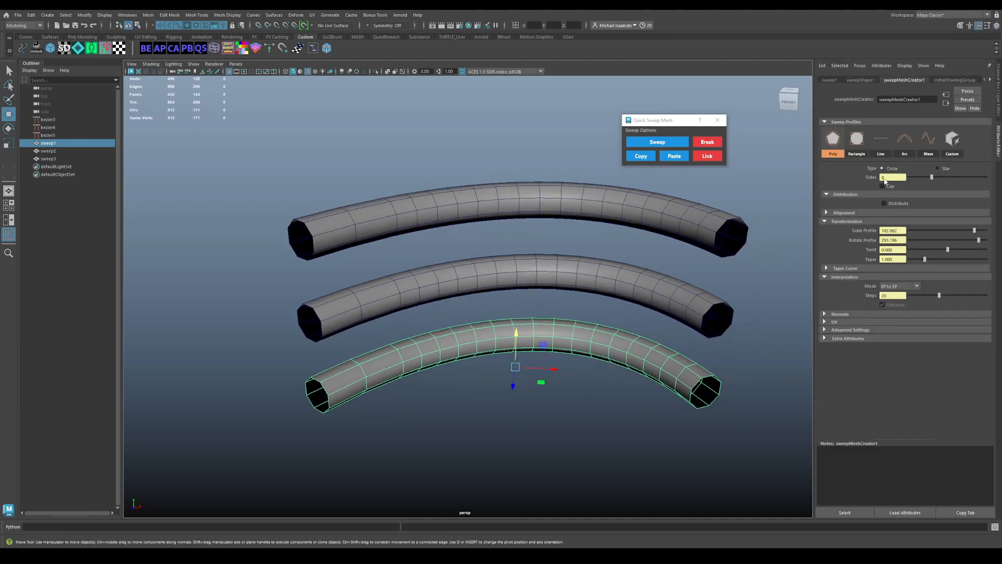
pyautogui.keyDown('alt'); pyautogui.moveTo(543, 247); pyautogui.dragTo(520, 249); pyautogui.keyUp('alt')
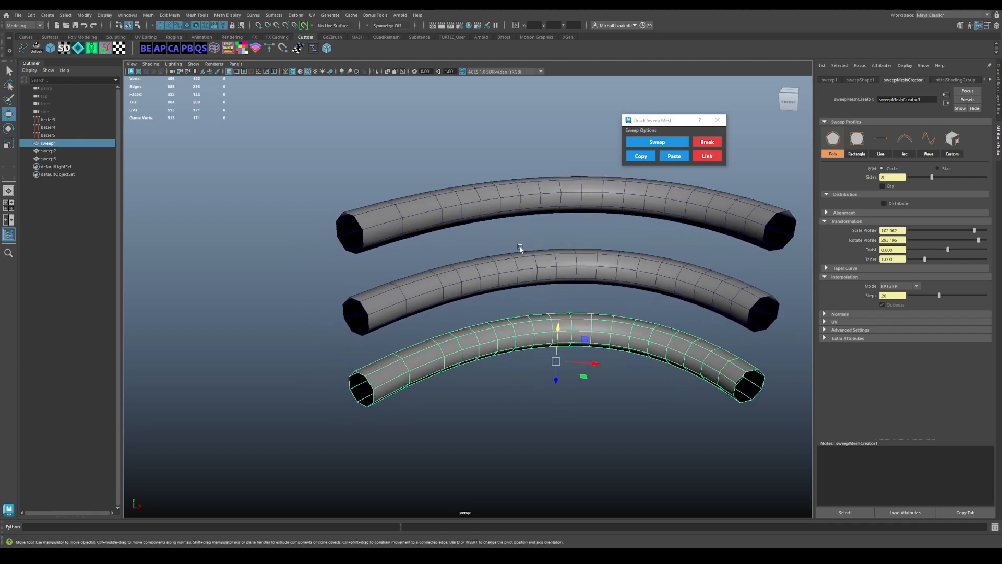
pyautogui.keyDown('alt'); pyautogui.moveTo(543, 251); pyautogui.dragTo(515, 255, button='middle'); pyautogui.keyUp('alt')
# Delete the middle and bottom sweep meshes, keeping their curves
pyautogui.click(537, 260)
pyautogui.keyDown('shift'); pyautogui.click(524, 313); pyautogui.keyUp('shift')
pyautogui.press('Delete')
# Select the middle and bottom curves together and paste the copied sweep settings onto both
pyautogui.click(490, 205)
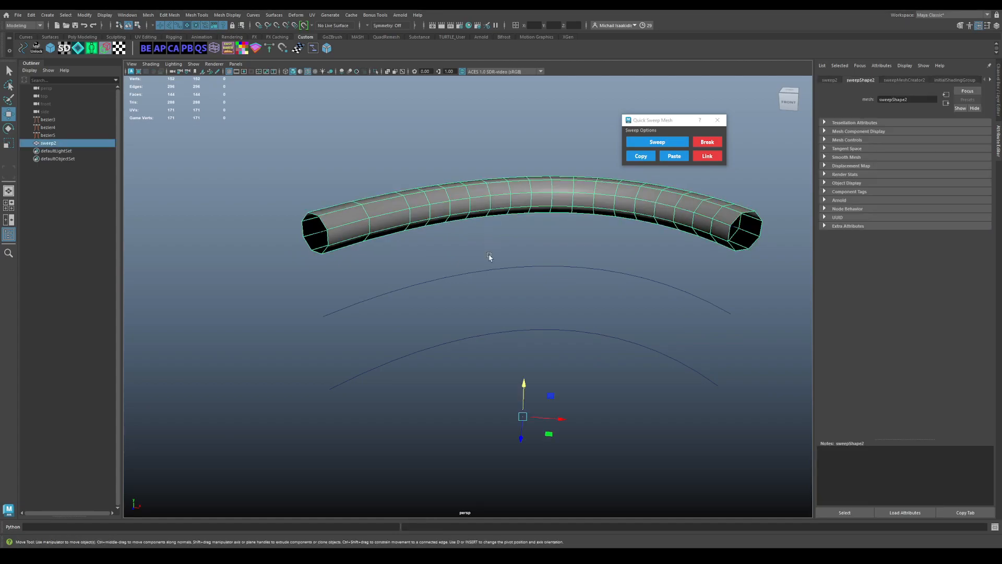
pyautogui.moveTo(490, 255); pyautogui.dragTo(570, 384)
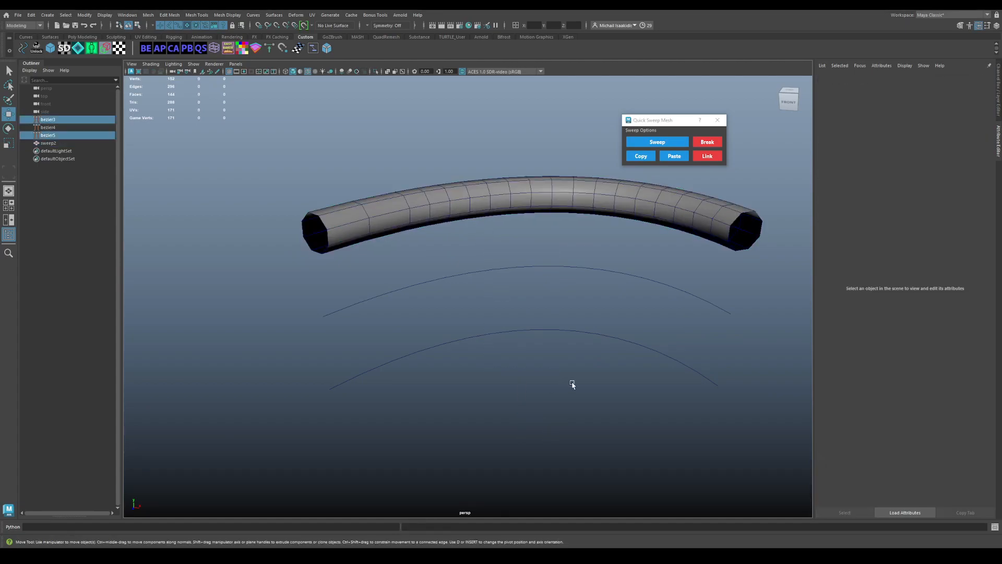
pyautogui.click(674, 156)
pyautogui.click(425, 260)
# Delete the middle sweep mesh and shrink the bottom sweep's radius to a thin tube
pyautogui.click(445, 282)
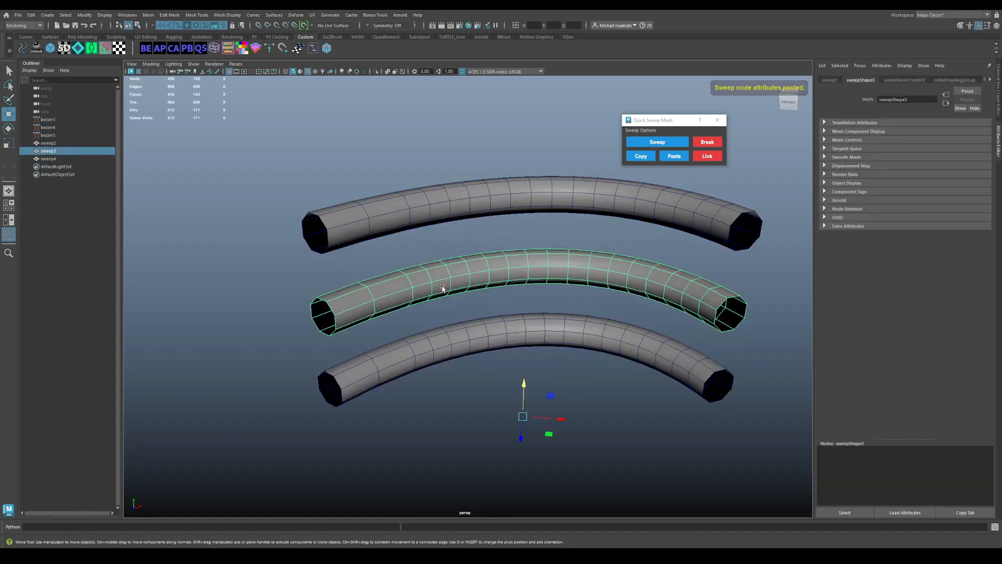
pyautogui.press('Delete')
pyautogui.click(467, 365)
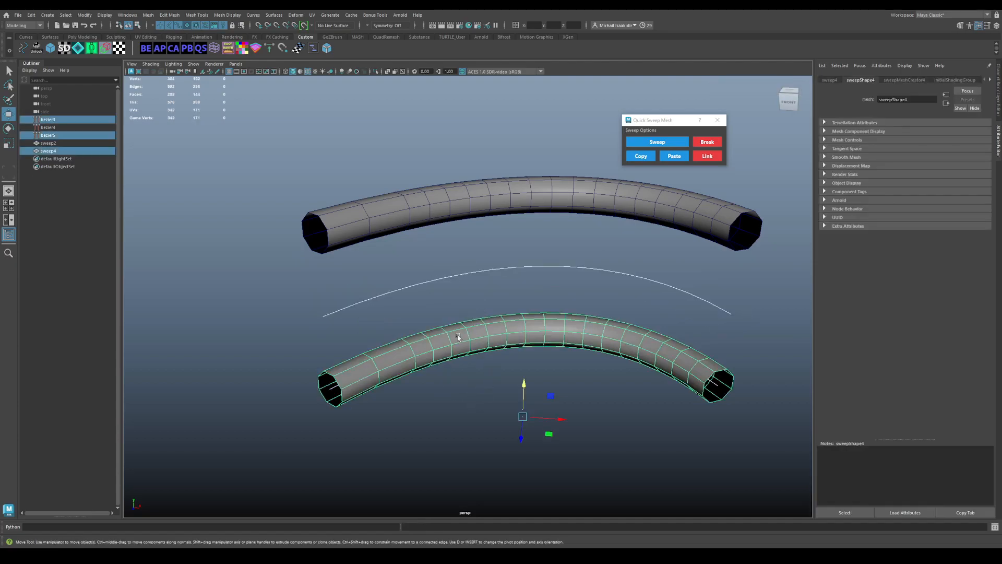
pyautogui.click(458, 334)
pyautogui.press('r')
pyautogui.moveTo(472, 292); pyautogui.dragTo(381, 286, button='middle')
# Paste the copied settings onto the bare middle curve and the thin bottom sweep together, then clear the selection
pyautogui.click(422, 283)
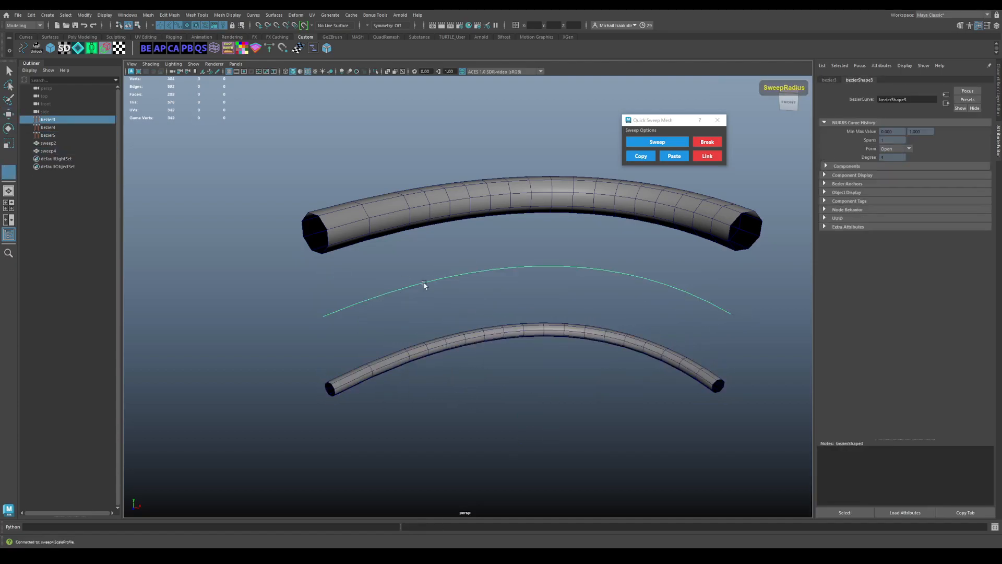
pyautogui.keyDown('shift'); pyautogui.click(439, 340); pyautogui.keyUp('shift')
pyautogui.click(674, 157)
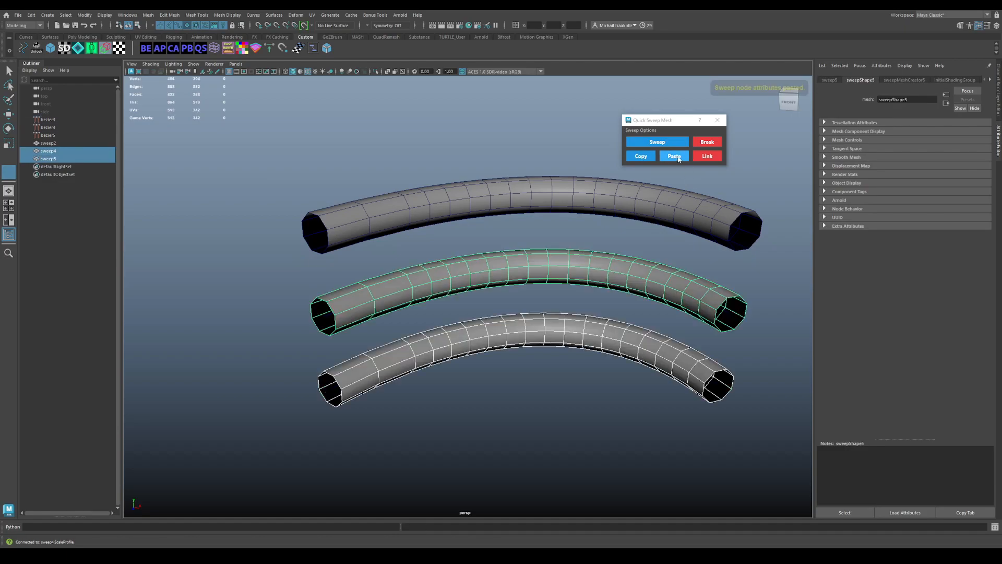
pyautogui.click(486, 165)
pyautogui.keyDown('alt'); pyautogui.moveTo(555, 197); pyautogui.dragTo(579, 226, button='middle'); pyautogui.keyUp('alt')
pyautogui.keyDown('alt'); pyautogui.moveTo(579, 226); pyautogui.dragTo(547, 244, button='right'); pyautogui.keyUp('alt')
pyautogui.scroll(3, 554, 242)
# Review the Sweep Options entries in a detached window, then close it
pyautogui.click(650, 131)
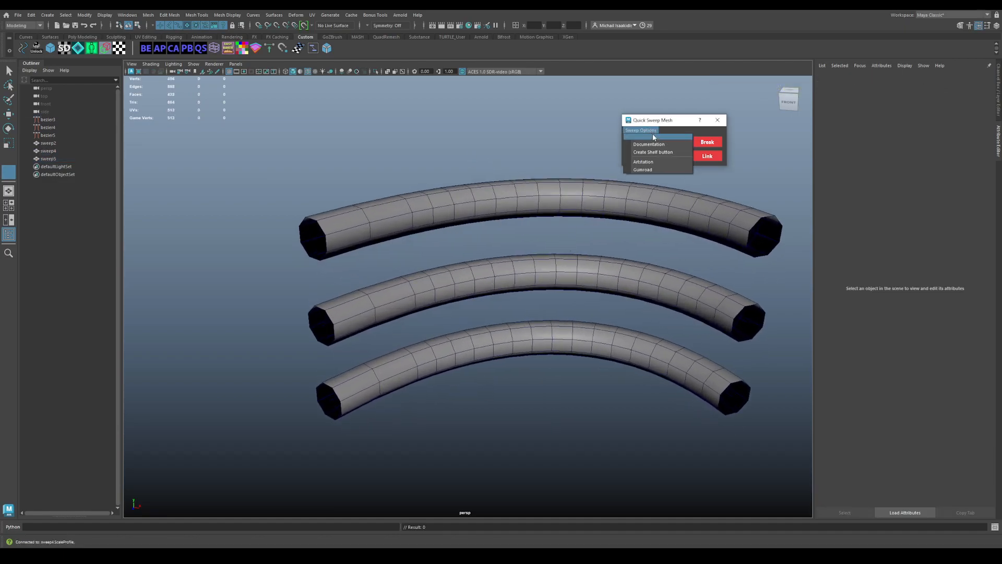
pyautogui.click(656, 137)
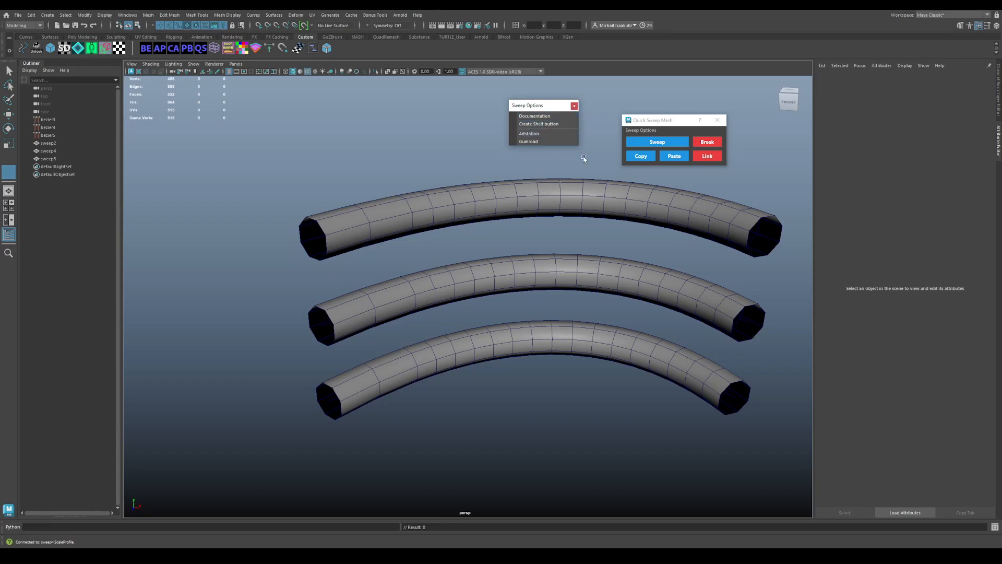
pyautogui.moveTo(537, 105); pyautogui.dragTo(526, 107)
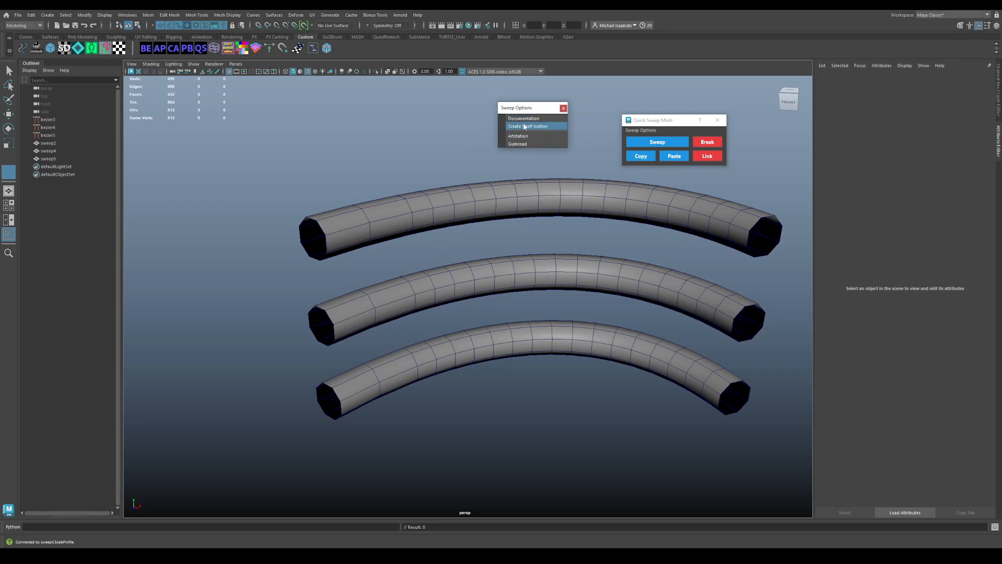
pyautogui.click(563, 109)
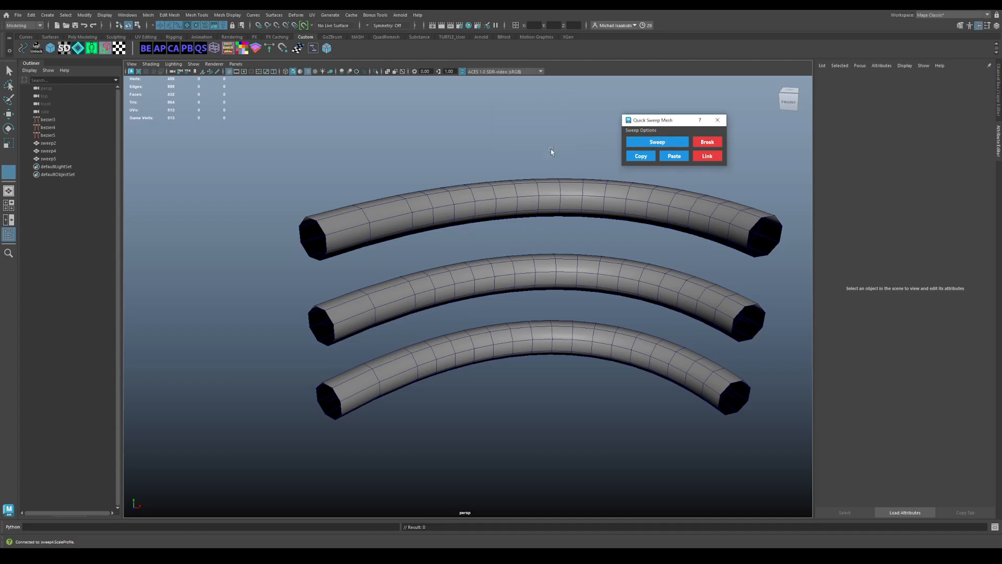
pyautogui.keyDown('alt'); pyautogui.moveTo(637, 181); pyautogui.dragTo(653, 176, button='middle'); pyautogui.keyUp('alt')
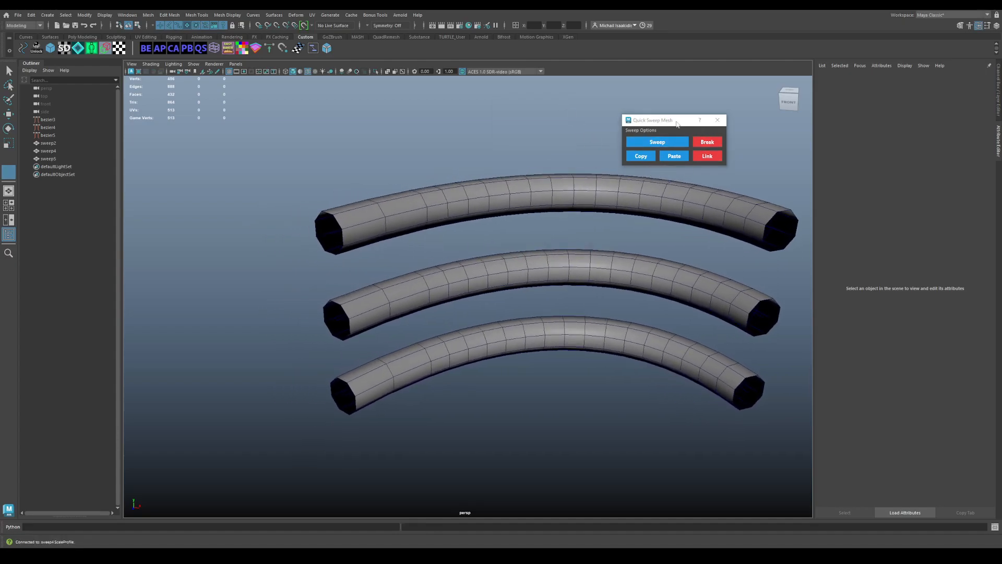
# Break the bottom sweep's attribute connections and raise its number of sides to 13 directly in its sweep settings
pyautogui.moveTo(690, 122); pyautogui.dragTo(680, 113)
pyautogui.click(706, 209)
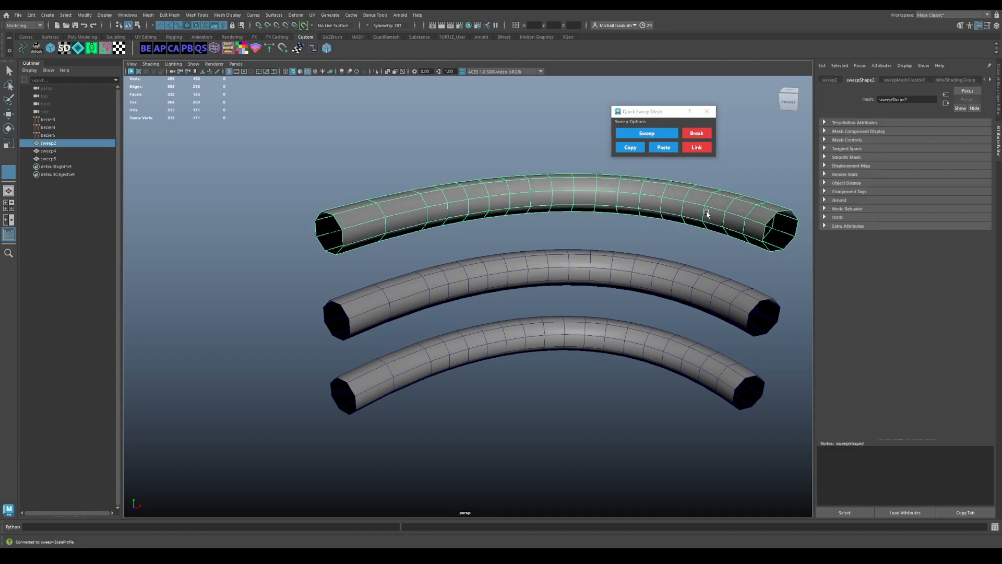
pyautogui.click(646, 349)
pyautogui.click(898, 81)
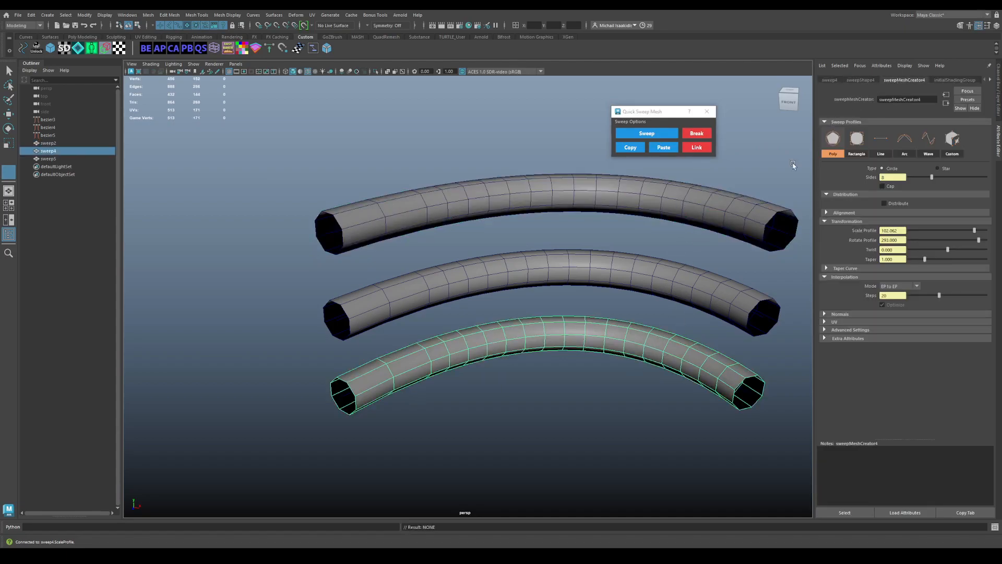
pyautogui.click(696, 133)
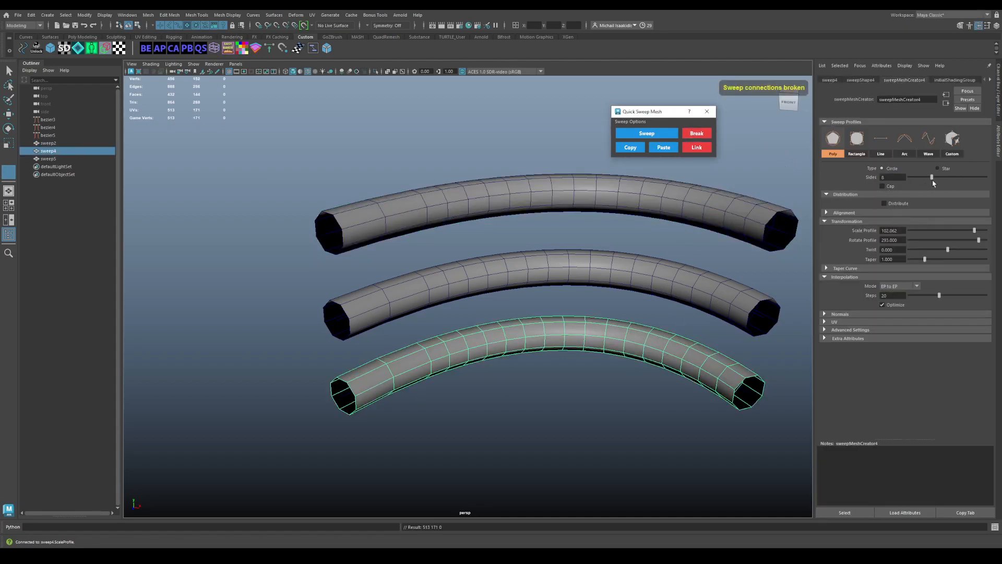
pyautogui.click(999, 107)
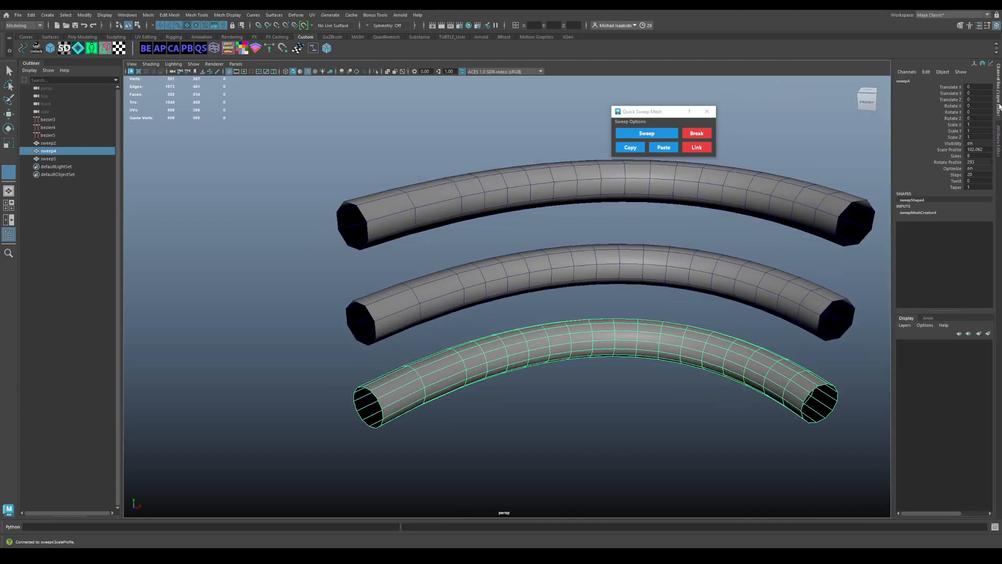
pyautogui.click(999, 138)
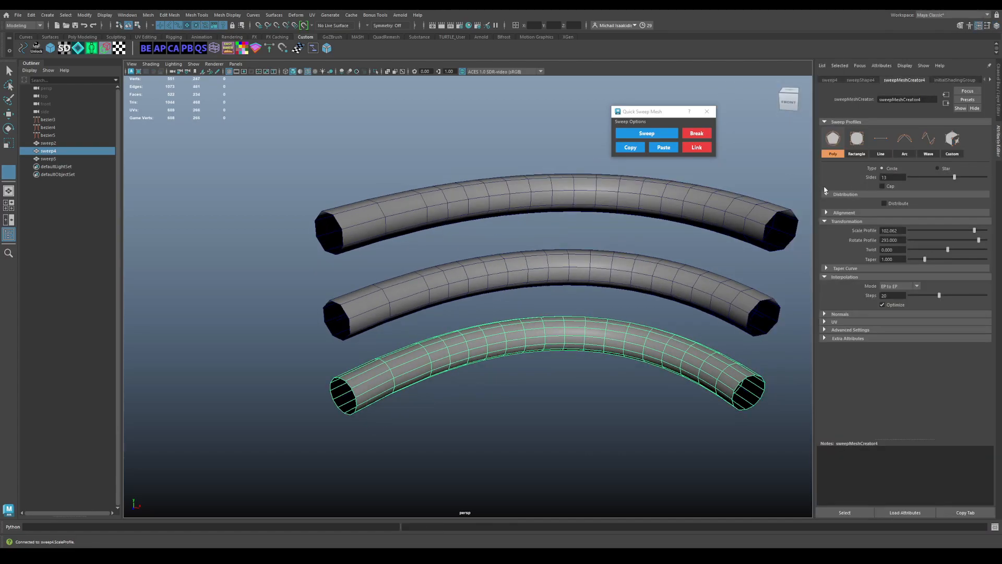
# Reconnect the bottom sweep's attributes by activating the Sweep tool on it again
pyautogui.keyDown('alt'); pyautogui.moveTo(614, 229); pyautogui.dragTo(586, 226, button='middle'); pyautogui.keyUp('alt')
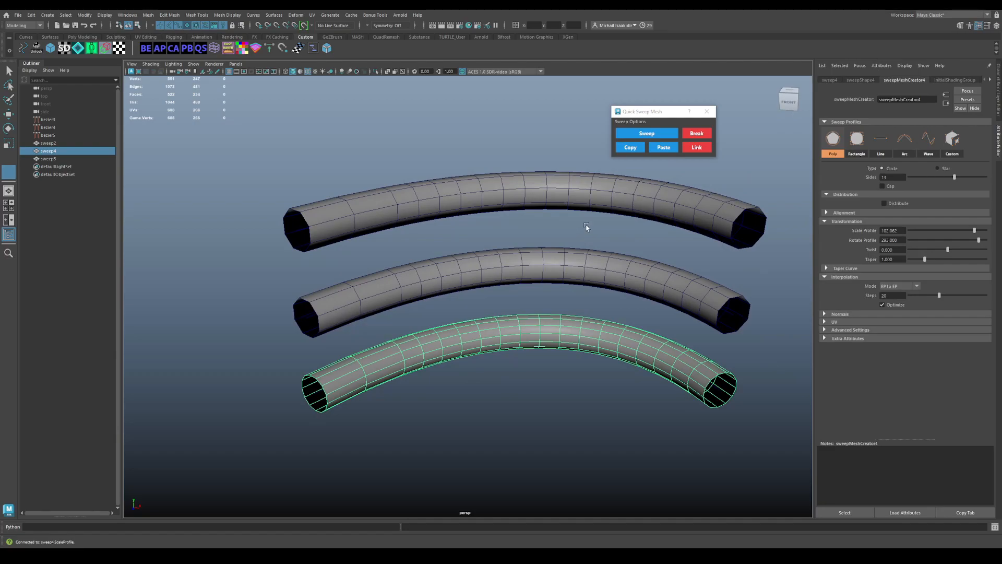
pyautogui.press('t')
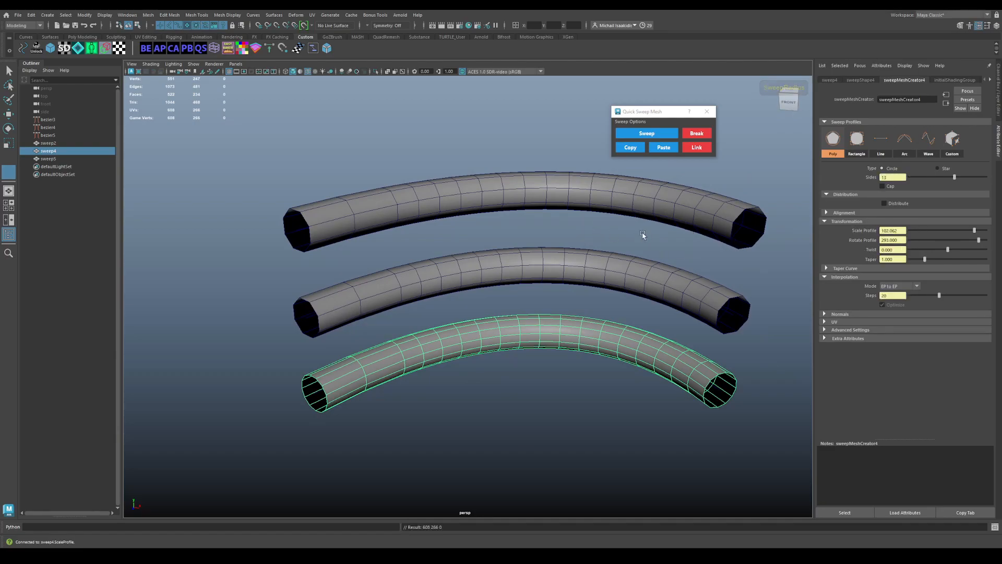
pyautogui.click(645, 235)
pyautogui.click(575, 324)
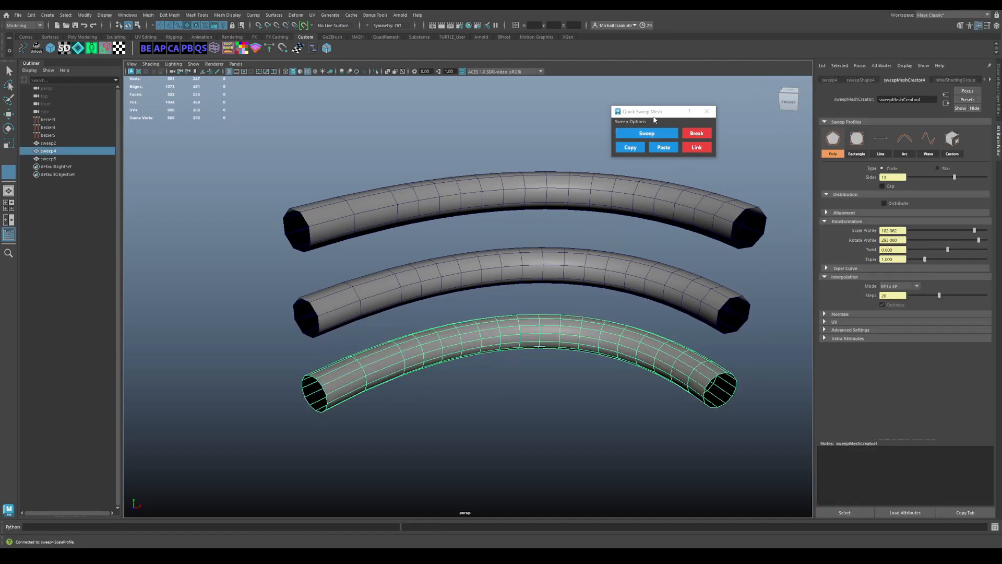
# Use the Sweep tool on the bottom sweep to raise its sides to 23 and rotate its profile to 283
pyautogui.moveTo(653, 111); pyautogui.dragTo(703, 97)
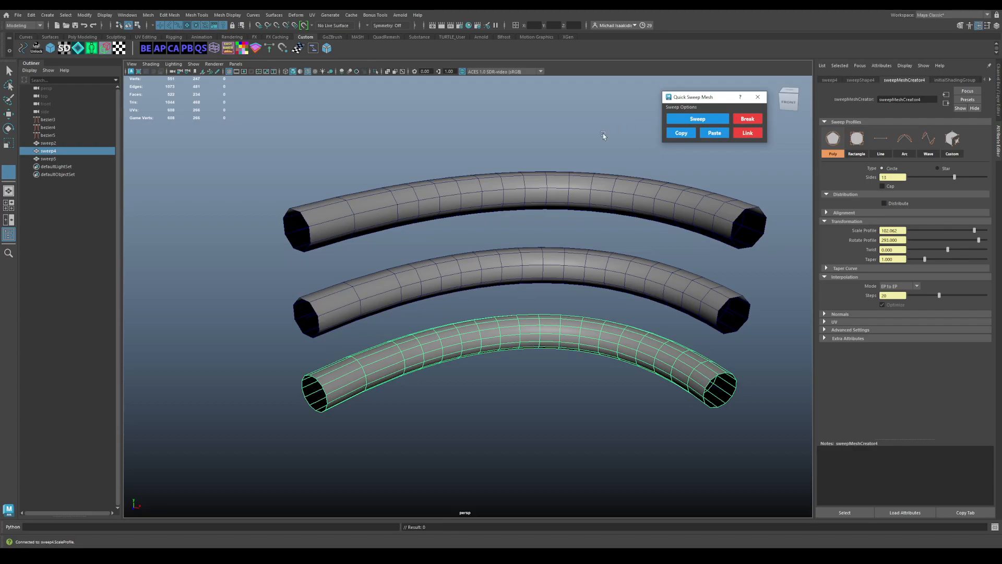
pyautogui.keyDown('alt'); pyautogui.moveTo(605, 135); pyautogui.dragTo(618, 134, button='middle'); pyautogui.keyUp('alt')
pyautogui.click(618, 138)
pyautogui.click(535, 337)
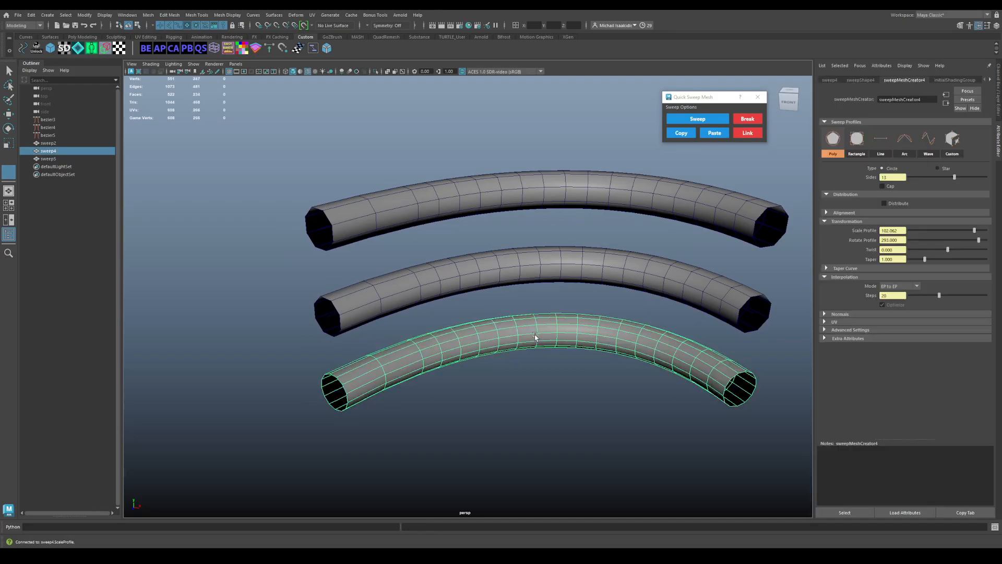
pyautogui.click(696, 122)
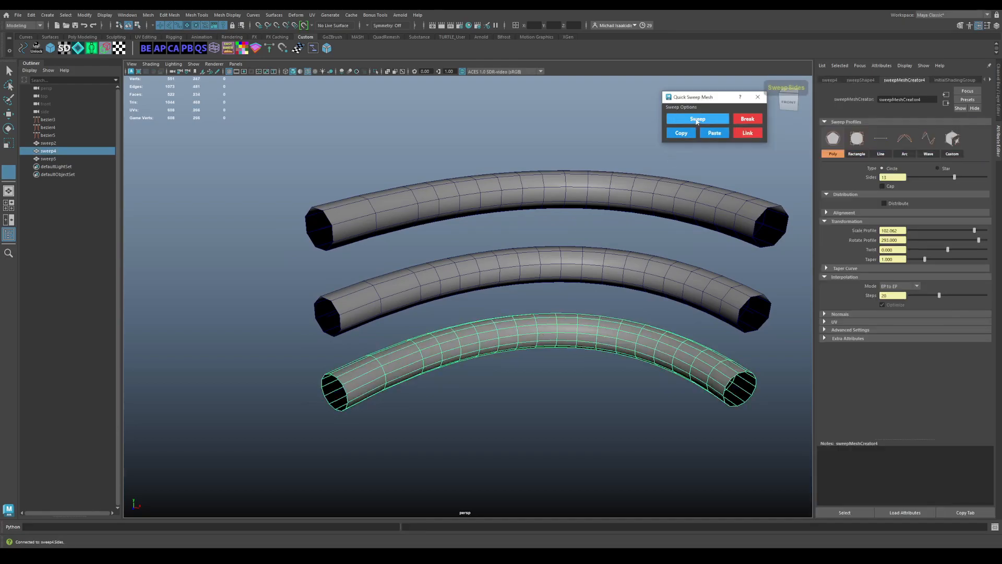
pyautogui.moveTo(565, 132)
pyautogui.mouseDown()
pyautogui.moveTo(633, 133)
pyautogui.moveTo(575, 131)
pyautogui.mouseUp()
pyautogui.moveTo(575, 131); pyautogui.dragTo(621, 132, button='middle')
pyautogui.click(685, 123)
pyautogui.moveTo(533, 133)
pyautogui.mouseDown(button='middle')
pyautogui.moveTo(553, 132)
pyautogui.moveTo(523, 132)
pyautogui.mouseUp(button='middle')
# Use the Sweep tool on the top sweep to enlarge its profile scale to about 126.5 and raise its sides to 21
pyautogui.click(503, 185)
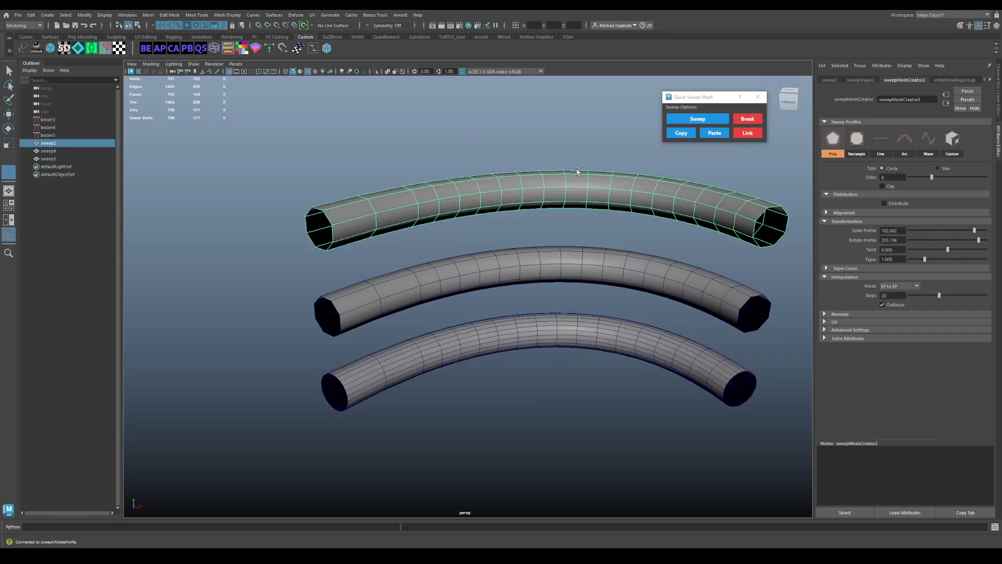
pyautogui.click(688, 126)
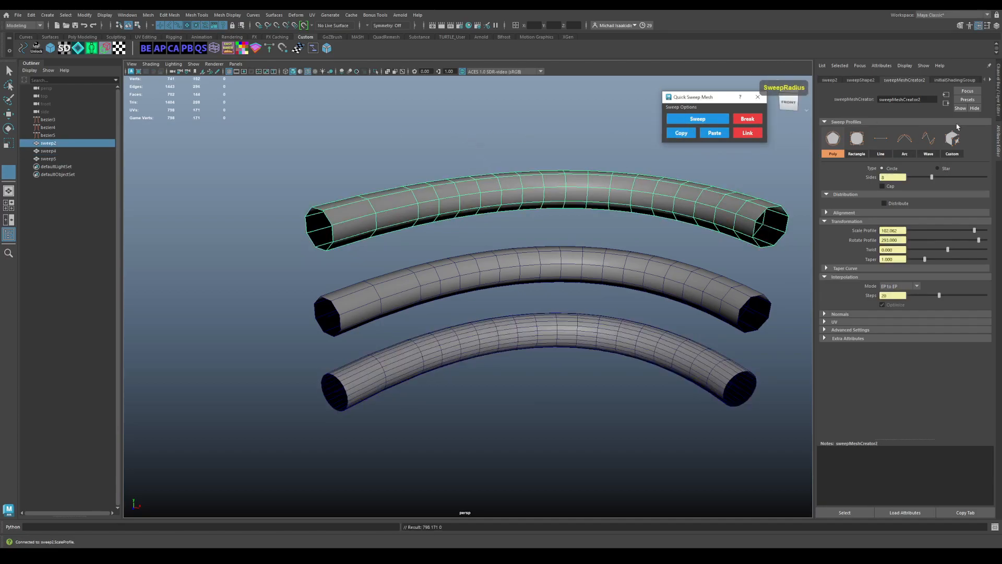
pyautogui.click(996, 97)
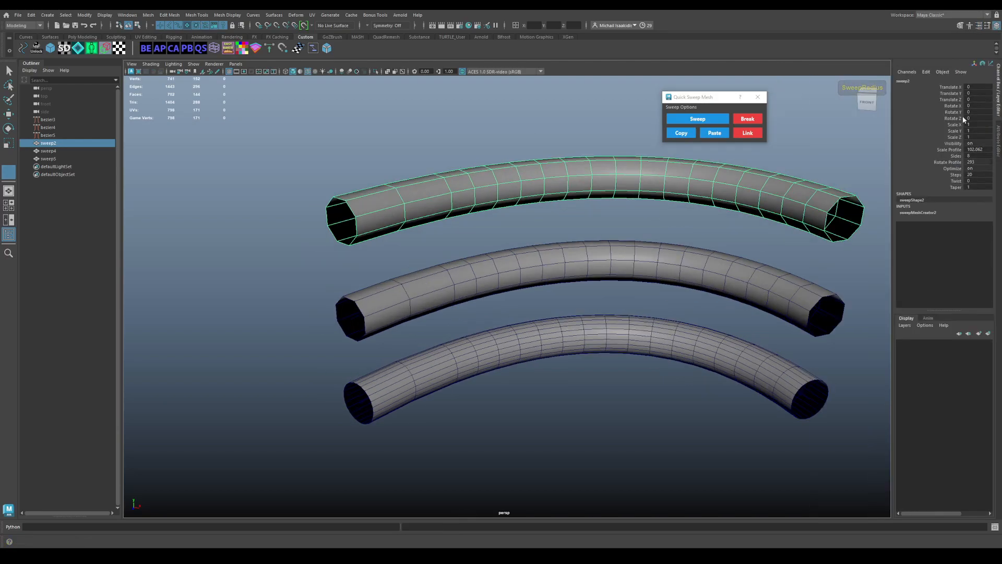
pyautogui.click(998, 141)
pyautogui.keyDown('ctrl'); pyautogui.moveTo(504, 126); pyautogui.dragTo(585, 152); pyautogui.keyUp('ctrl')
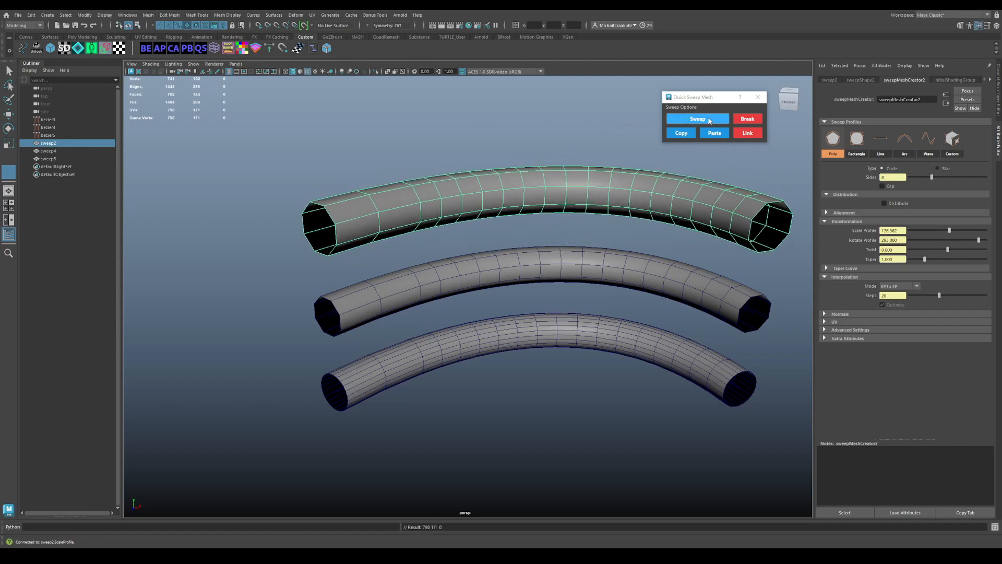
pyautogui.click(709, 121)
pyautogui.moveTo(570, 140)
pyautogui.mouseDown()
pyautogui.moveTo(642, 141)
pyautogui.moveTo(597, 141)
pyautogui.moveTo(562, 155)
pyautogui.mouseUp()
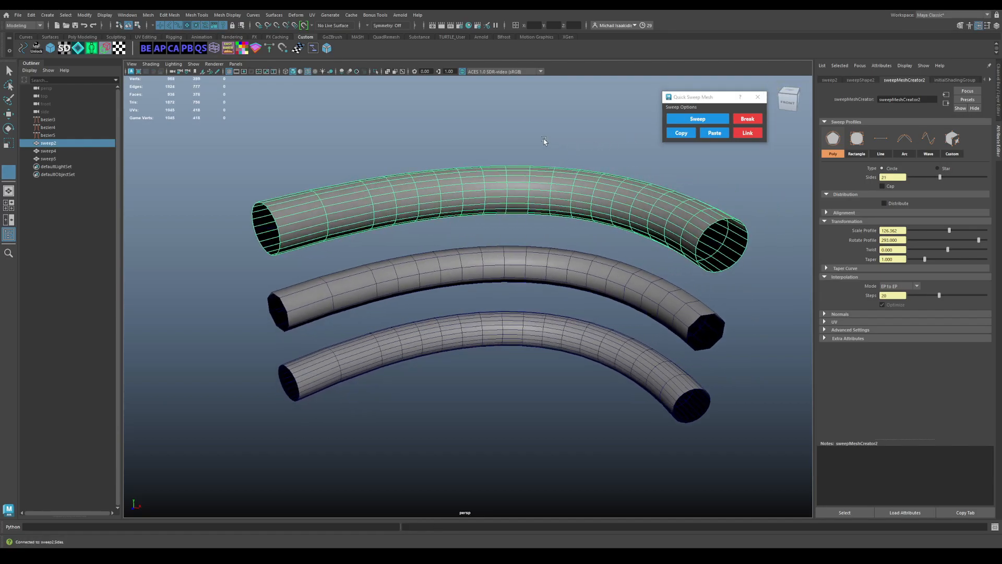
# Break the top sweep's attribute connections, link them again, and clear the selection
pyautogui.moveTo(711, 104); pyautogui.dragTo(691, 102)
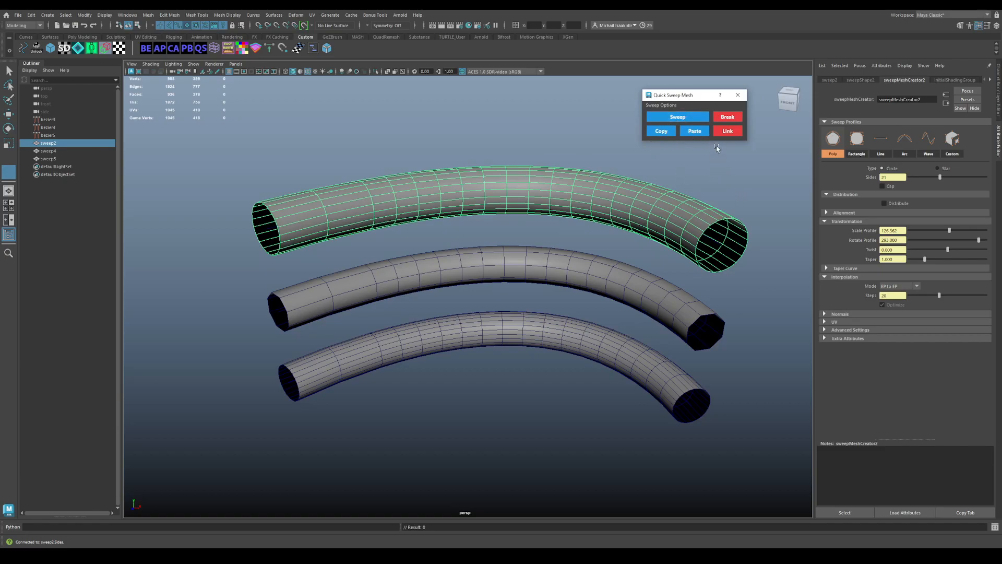
pyautogui.click(730, 117)
pyautogui.click(736, 131)
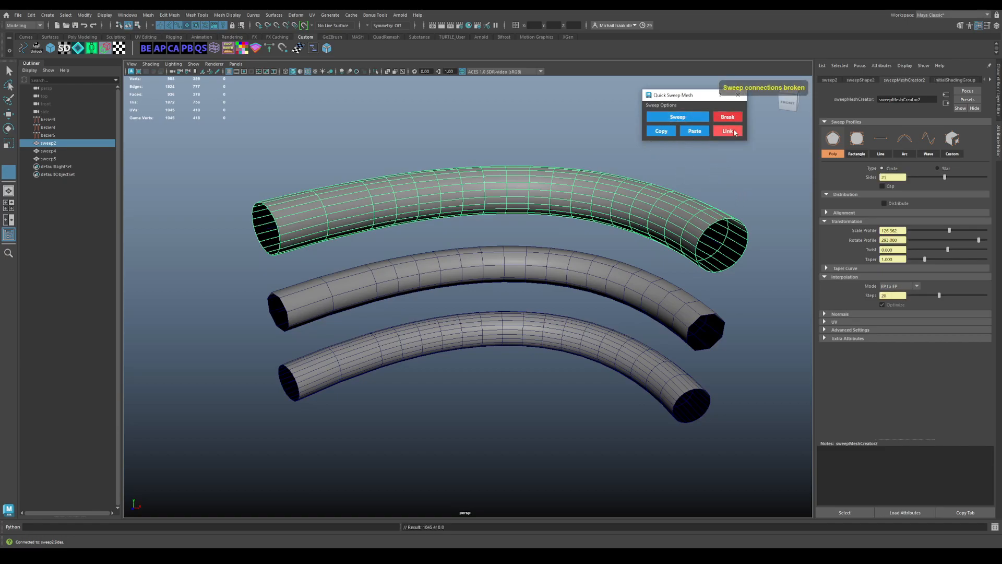
pyautogui.click(693, 179)
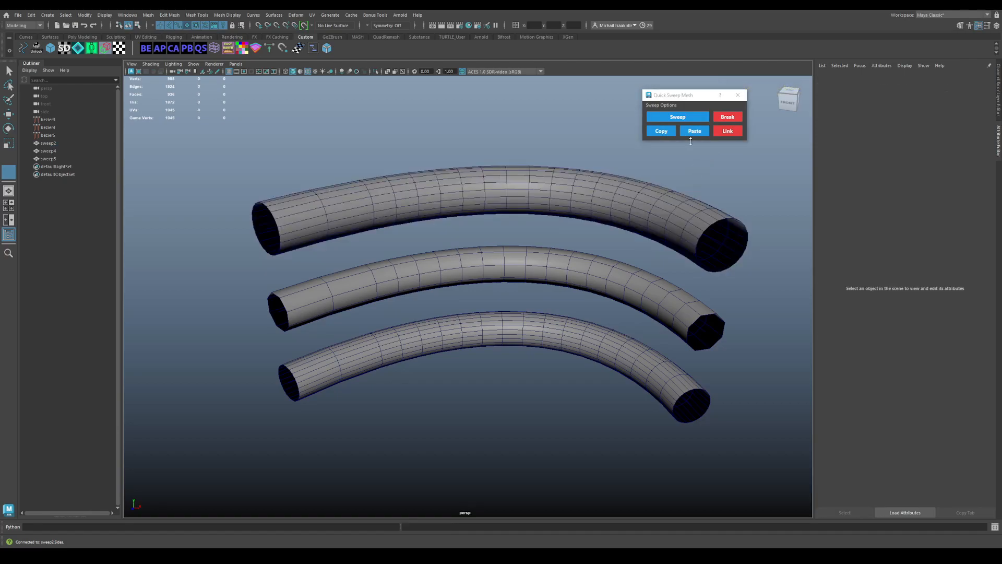
# Add five alternating low and high points to the top sweep's taper curve to give the tube a wavy thickness
pyautogui.click(475, 194)
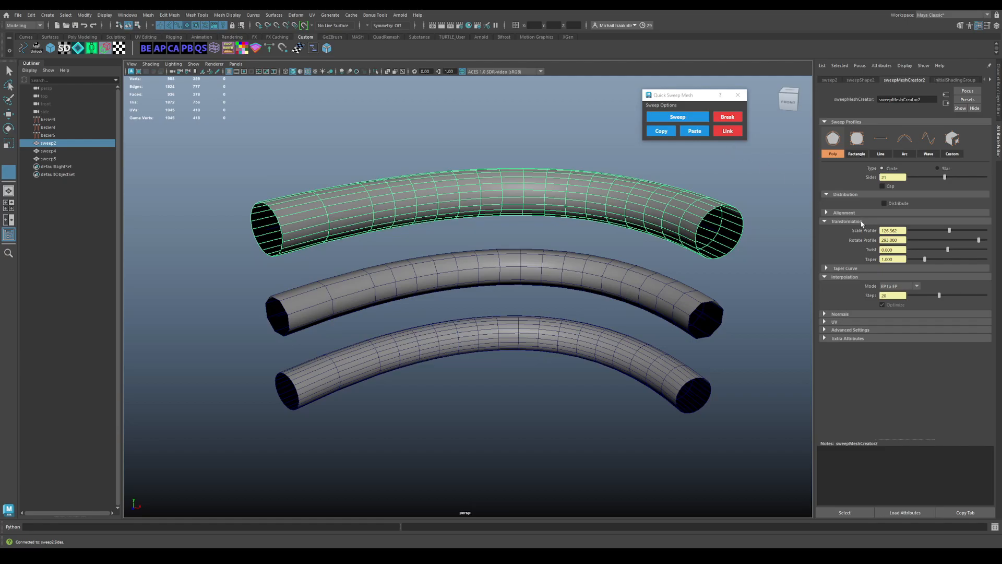
pyautogui.click(856, 269)
pyautogui.click(855, 288)
pyautogui.click(876, 277)
pyautogui.click(904, 289)
pyautogui.click(925, 278)
pyautogui.click(944, 290)
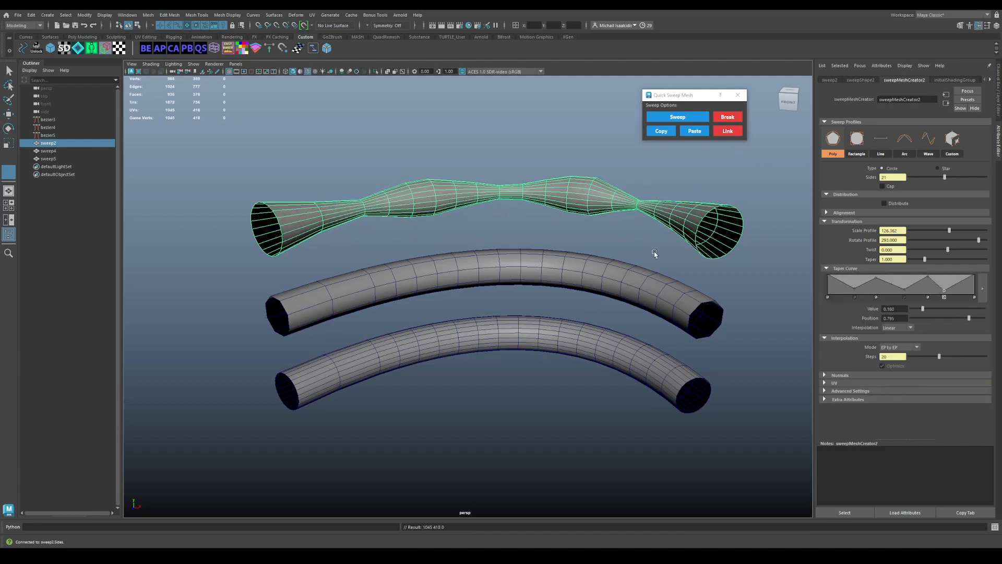
# Give the middle sweep a Rectangle profile and switch the bottom sweep's Poly profile to the Star type
pyautogui.click(619, 265)
pyautogui.click(857, 139)
pyautogui.click(647, 347)
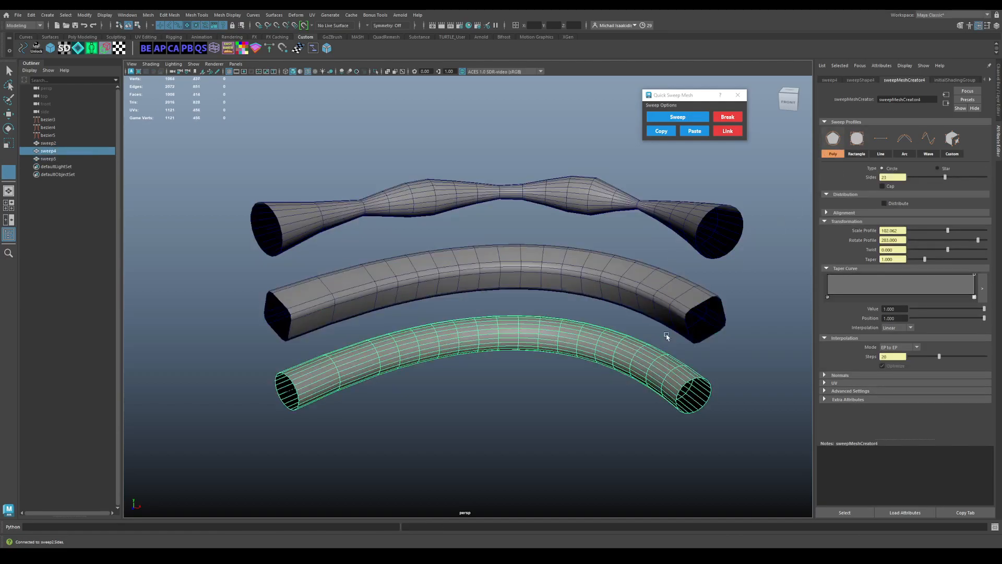
pyautogui.keyDown('alt'); pyautogui.moveTo(687, 258); pyautogui.dragTo(675, 244, button='middle'); pyautogui.keyUp('alt')
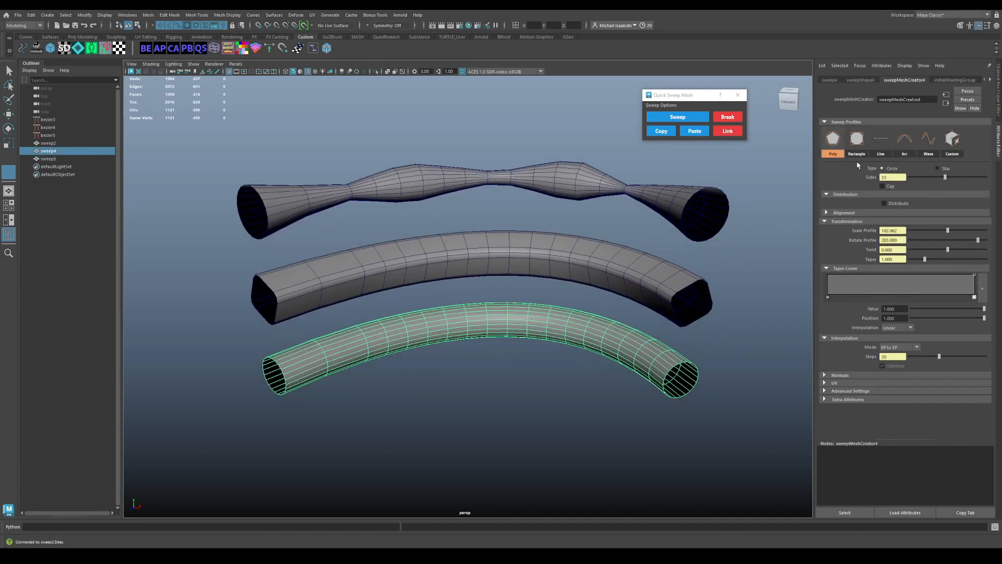
pyautogui.click(937, 168)
pyautogui.keyDown('alt'); pyautogui.moveTo(713, 285); pyautogui.dragTo(690, 251); pyautogui.keyUp('alt')
# Select the top, middle and bottom sweeps in that order and transfer the top sweep's taper curve to the other two
pyautogui.click(610, 180)
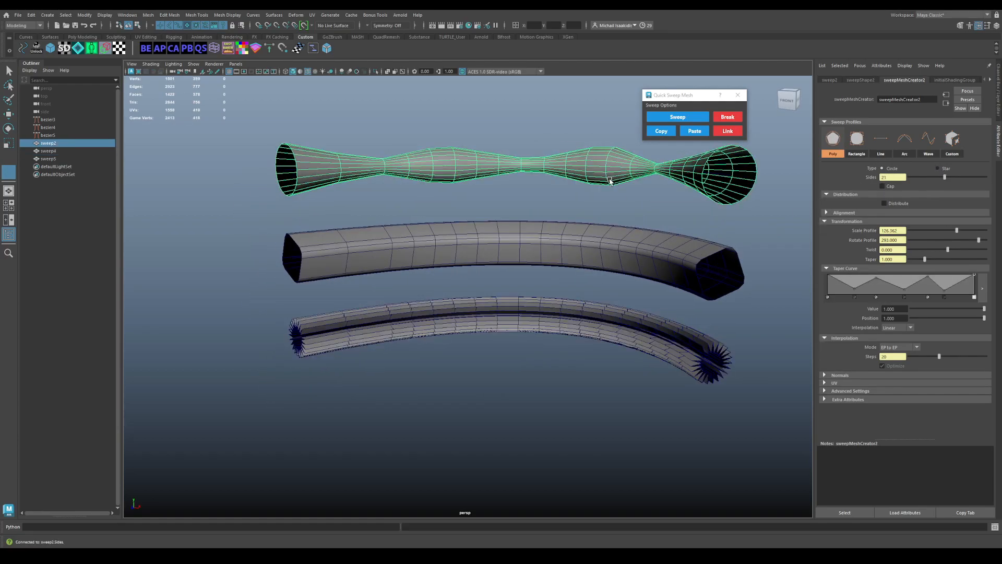
pyautogui.keyDown('shift'); pyautogui.click(598, 237); pyautogui.keyUp('shift')
pyautogui.keyDown('shift'); pyautogui.click(595, 312); pyautogui.keyUp('shift')
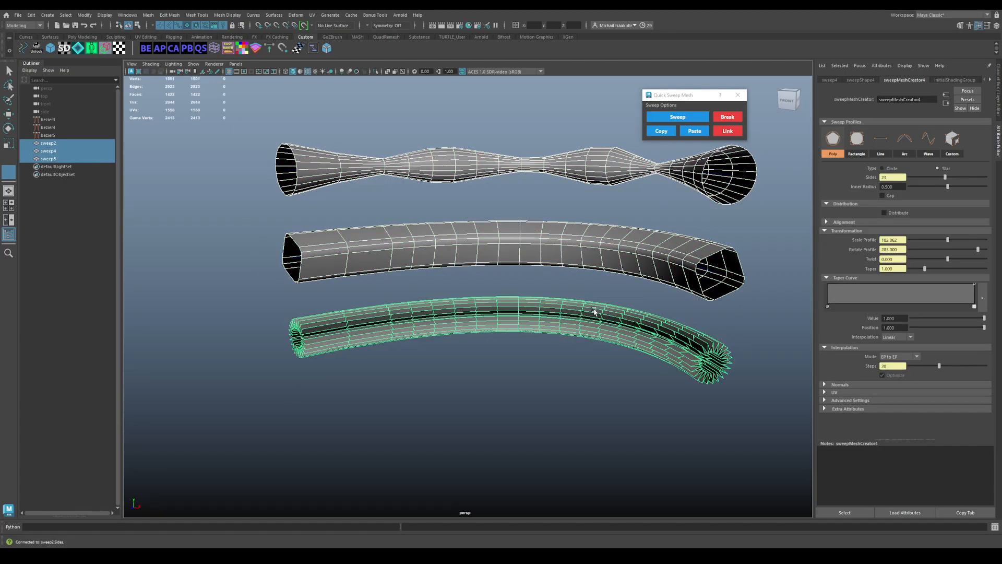
pyautogui.click(694, 131)
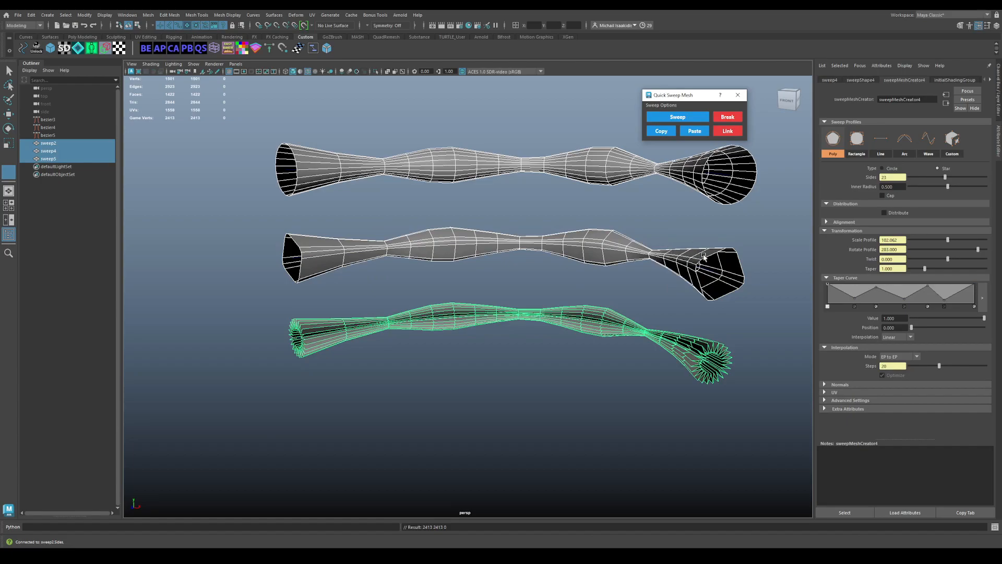
# Inspect the settings of the middle and bottom sweeps individually, comparing their profiles and taper curves
pyautogui.click(723, 241)
pyautogui.click(718, 256)
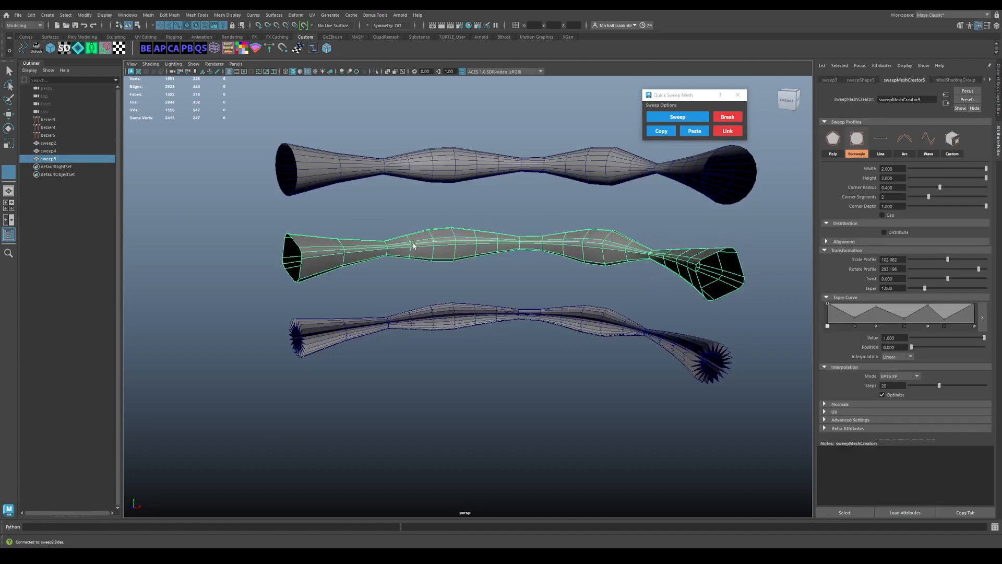
pyautogui.click(442, 312)
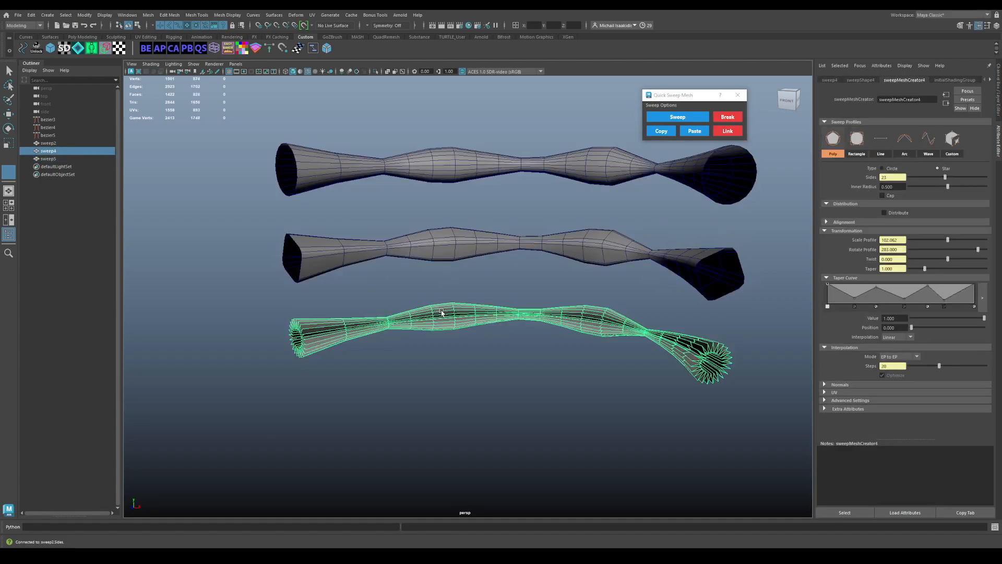
pyautogui.click(690, 264)
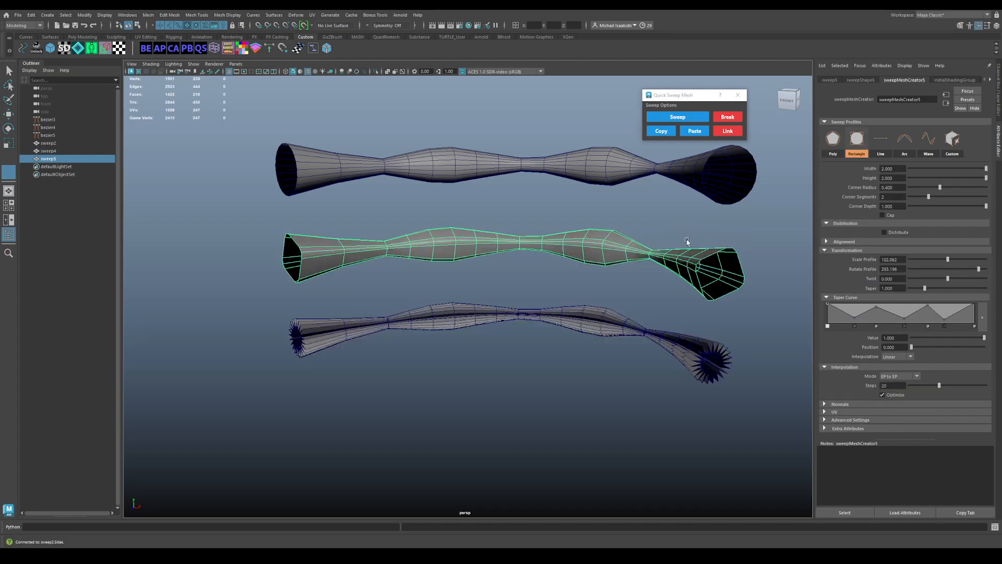
pyautogui.click(751, 346)
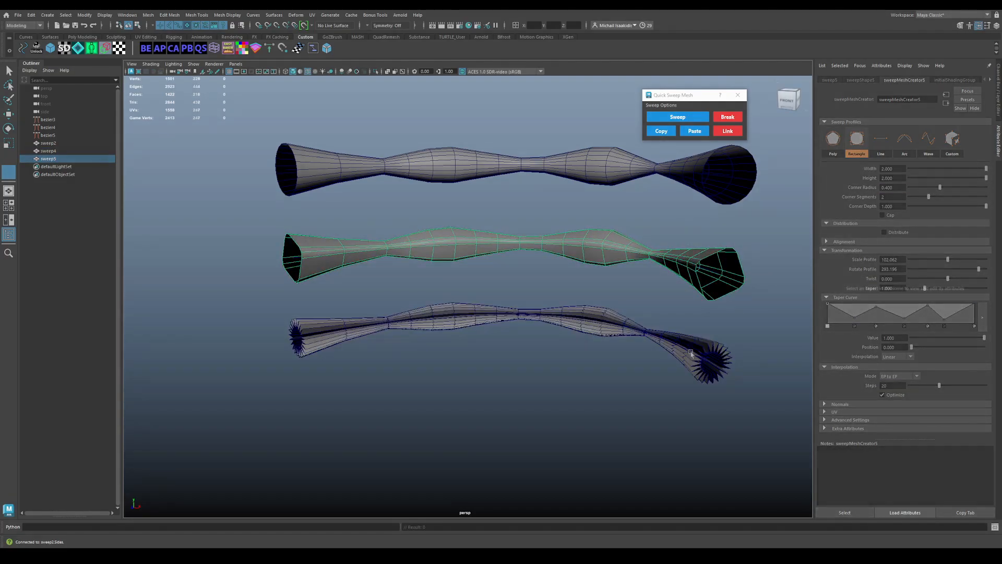